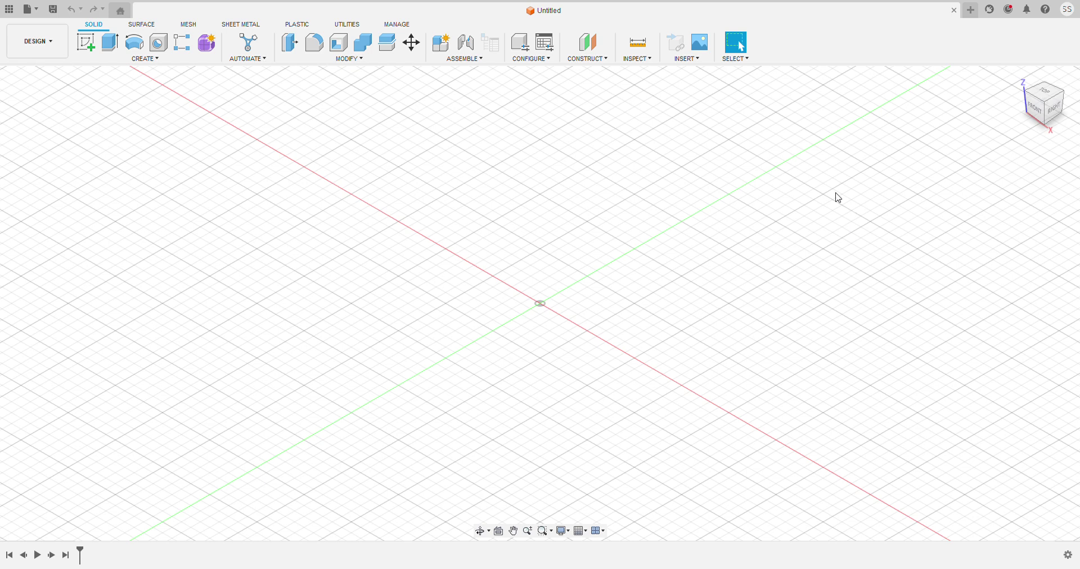
Sketch a 95 × 50 mm rectangle on the front plane, starting from a corner about 75 mm left of and 25 mm above the origin.
{"action": "left_click", "coordinate": [87, 44]}
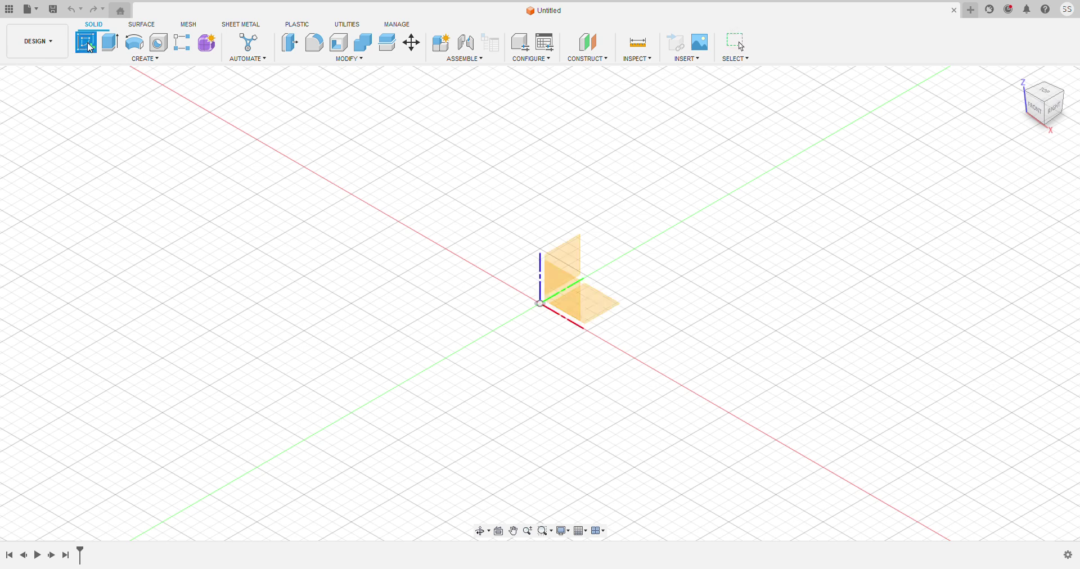
{"action": "left_click", "coordinate": [572, 299]}
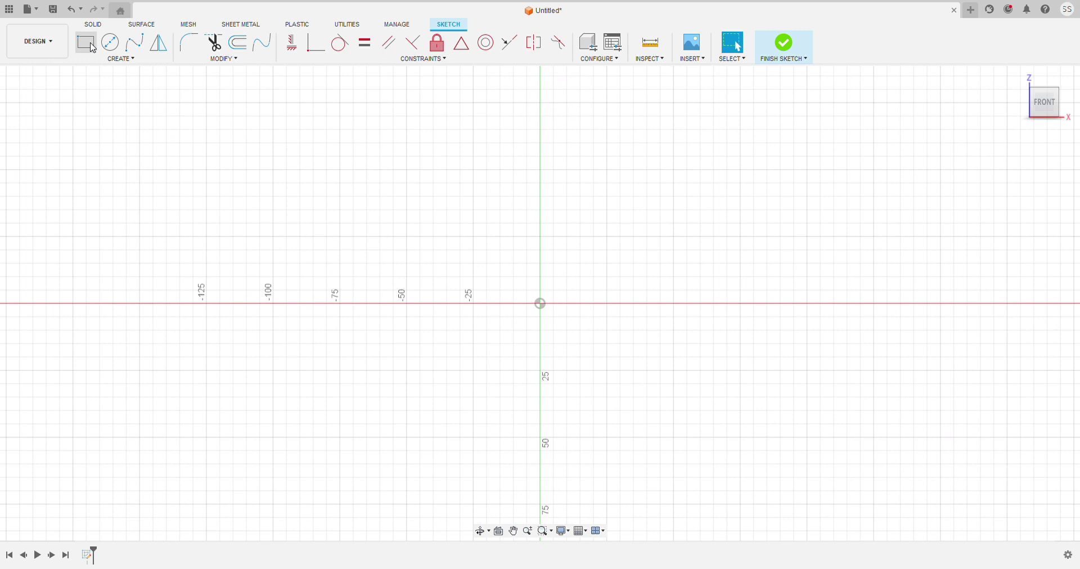
{"action": "left_click", "coordinate": [86, 43]}
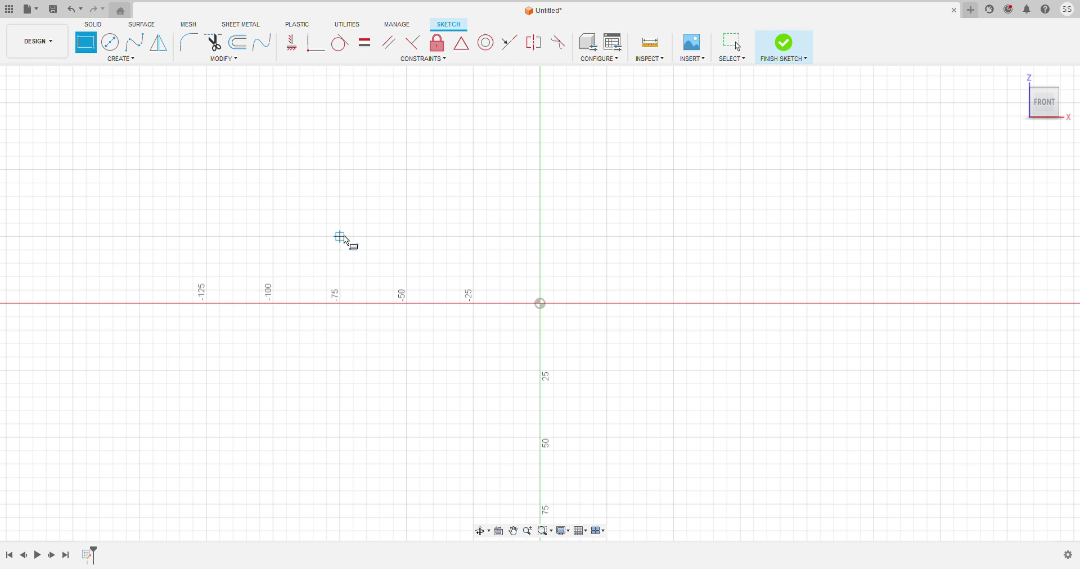
{"action": "left_click", "coordinate": [339, 237]}
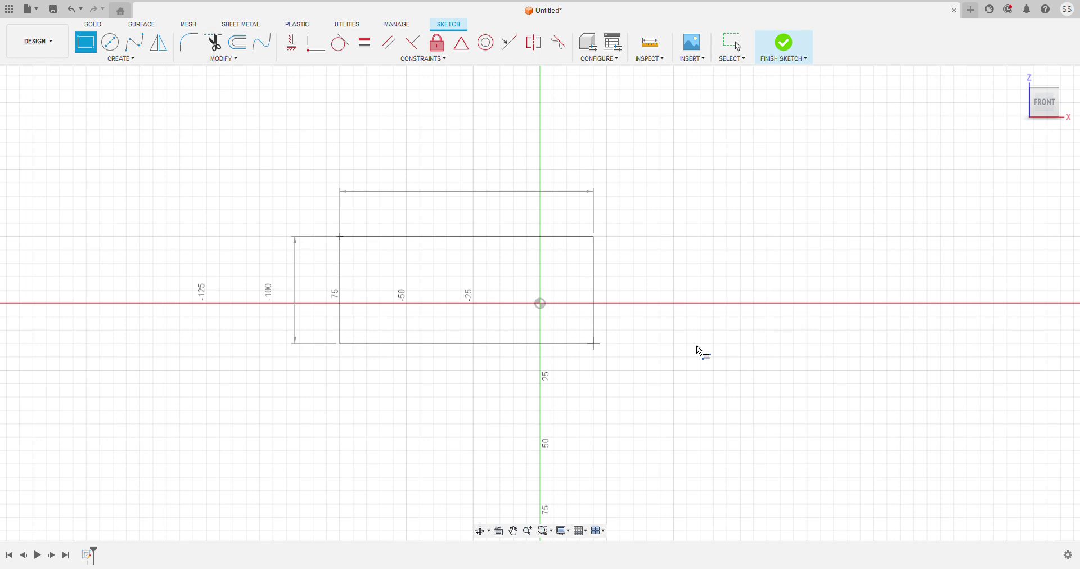
{"action": "type", "text": "50"}
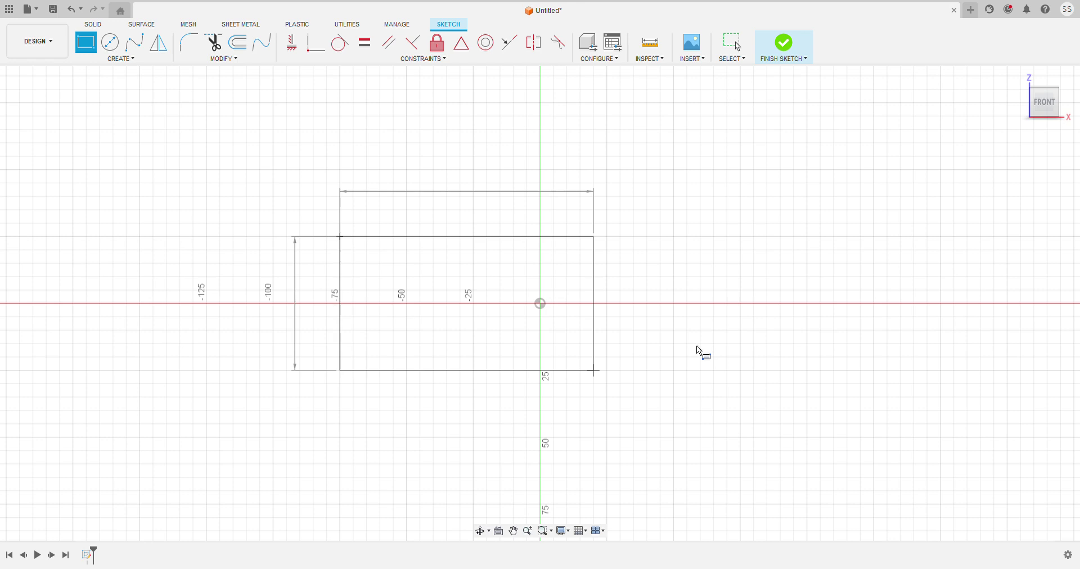
{"action": "key", "text": "Escape"}
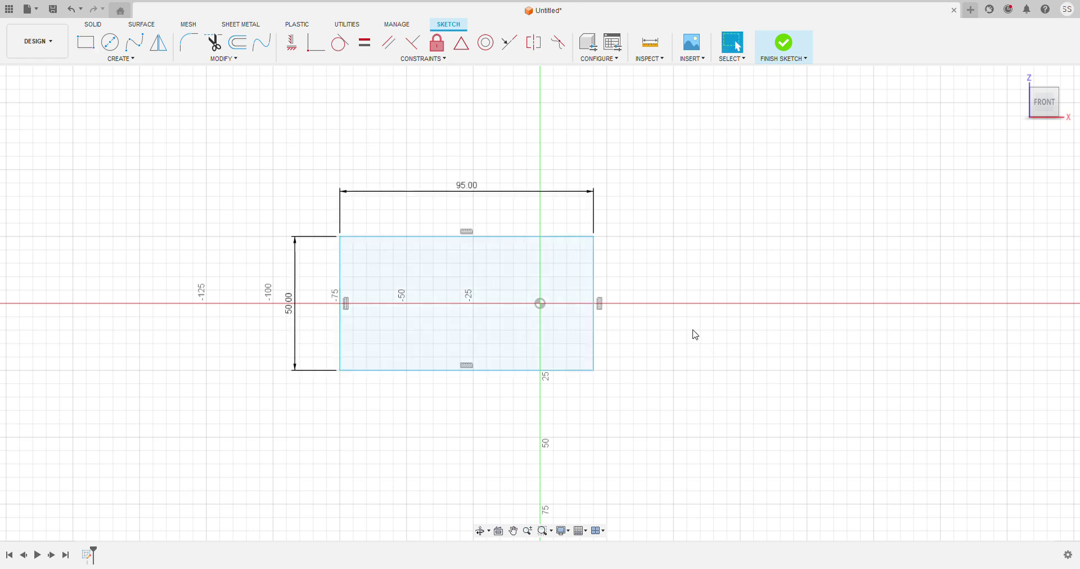
{"action": "left_click", "coordinate": [783, 53]}
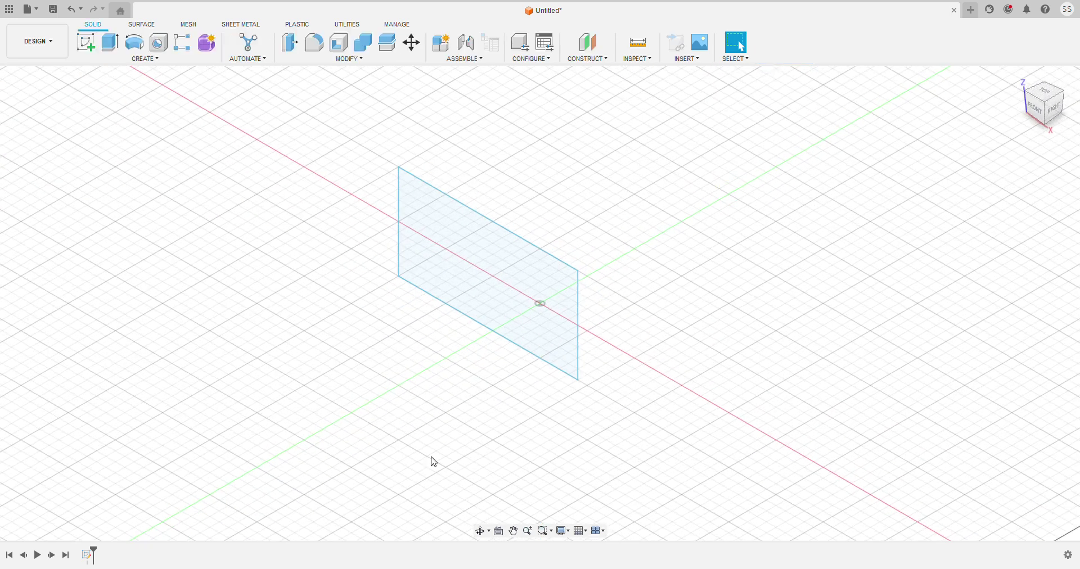
Extrude the rectangle profile 10 mm toward the back to form a solid plate.
{"action": "left_click", "coordinate": [518, 269]}
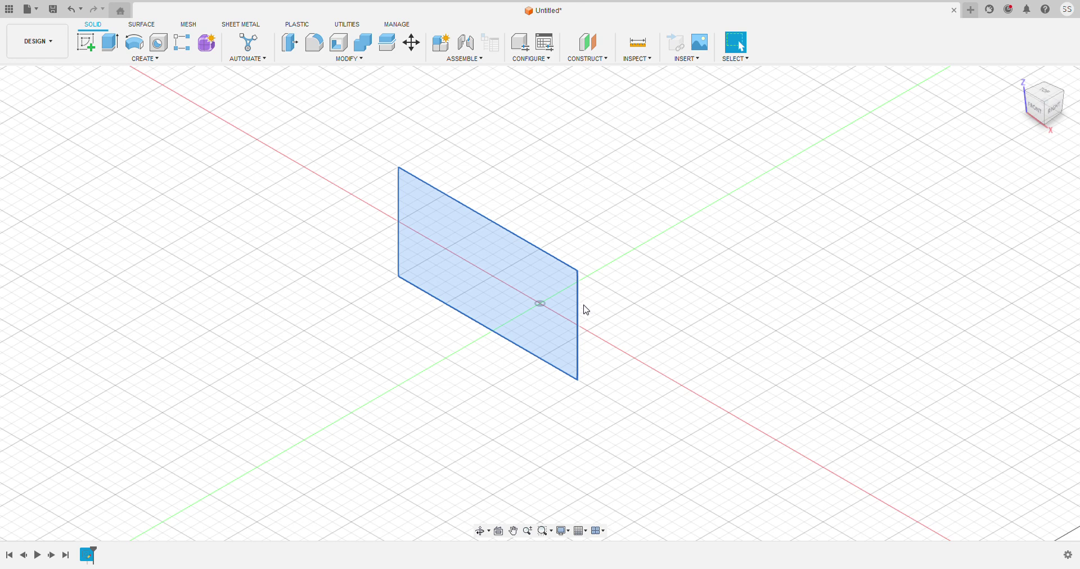
{"action": "key", "text": "e"}
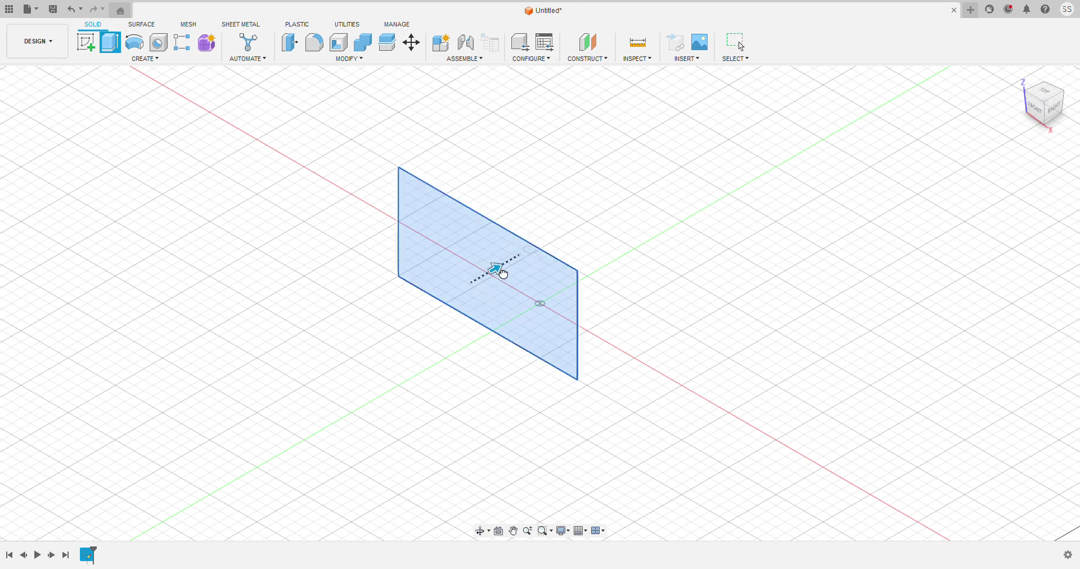
{"action": "left_click_drag", "start_coordinate": [502, 274], "coordinate": [534, 250]}
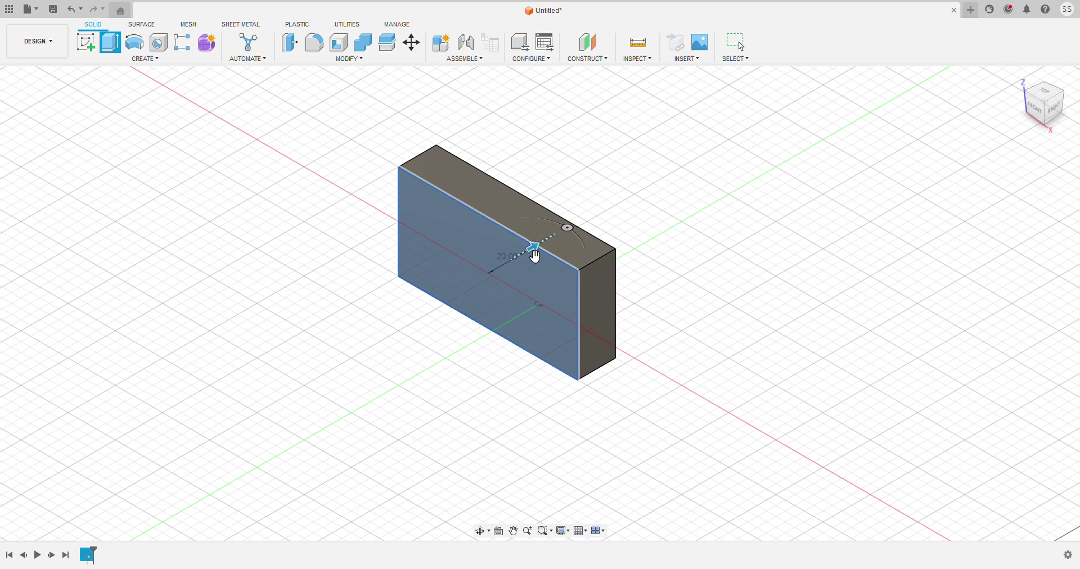
{"action": "type", "text": "10"}
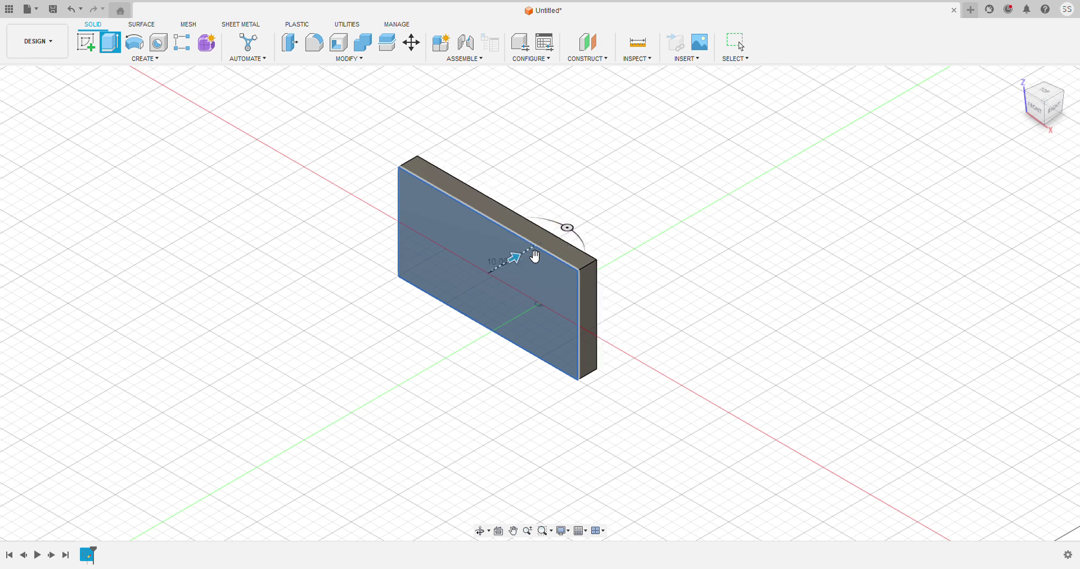
{"action": "key", "text": "Return"}
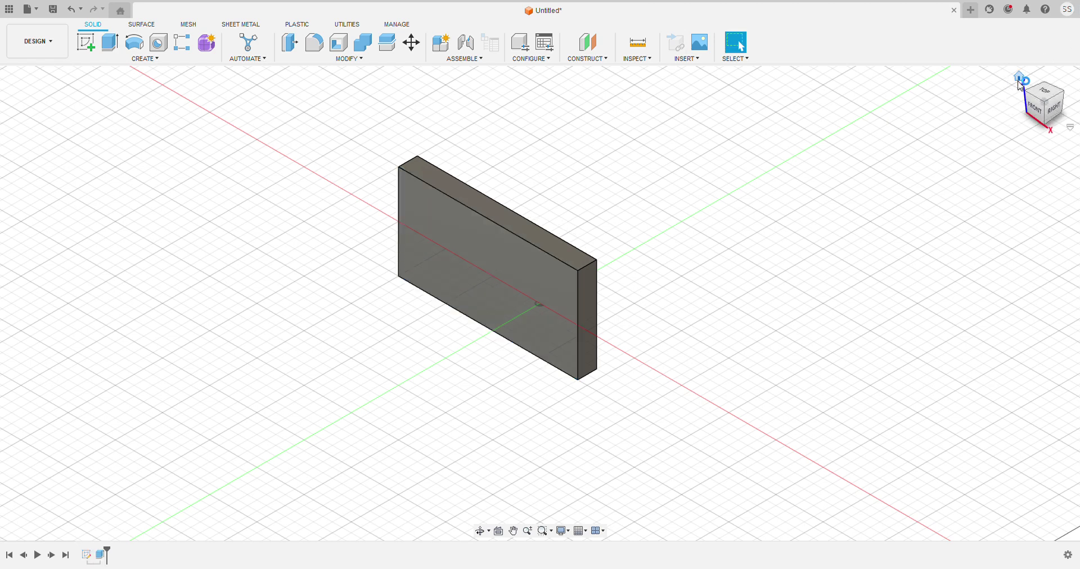
Fillet the short edge at the plate's upper right corner with a 15 mm radius.
{"action": "left_click", "coordinate": [1019, 79]}
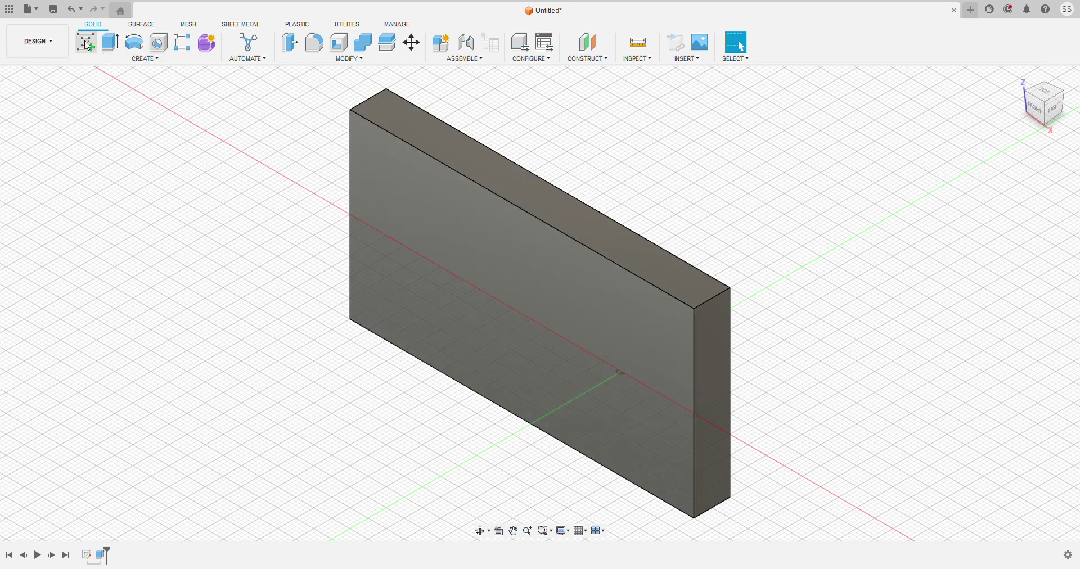
{"action": "left_click", "coordinate": [315, 45]}
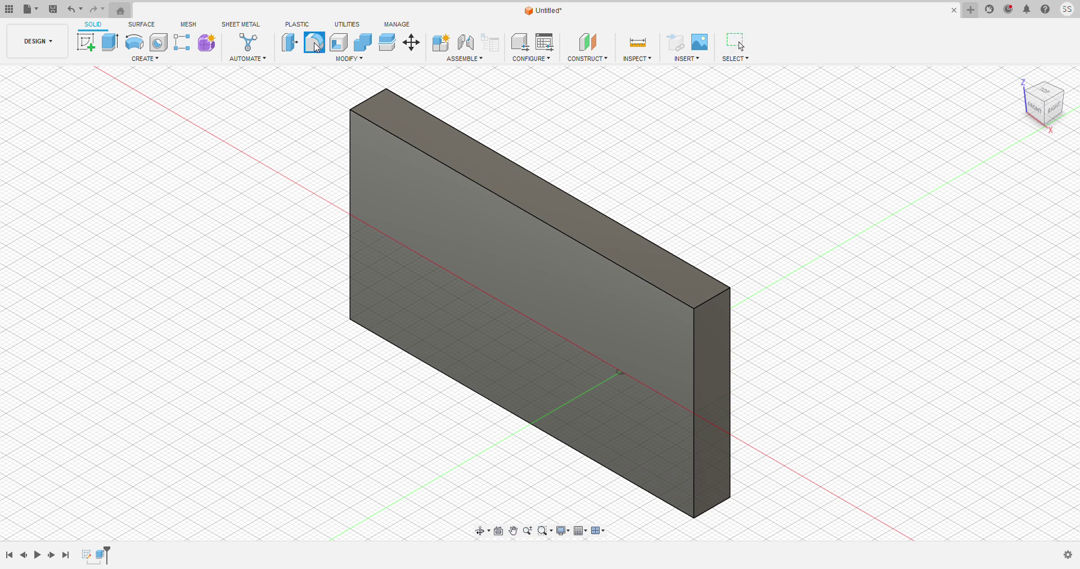
{"action": "left_click", "coordinate": [713, 297]}
{"action": "middle_click_drag", "start_coordinate": [717, 429], "coordinate": [724, 309]}
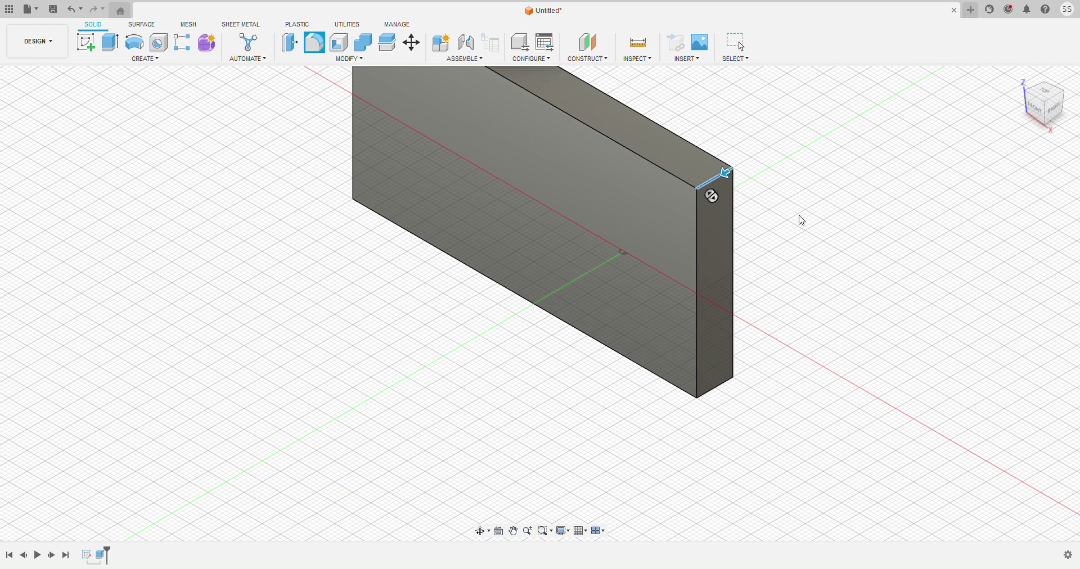
{"action": "type", "text": "15"}
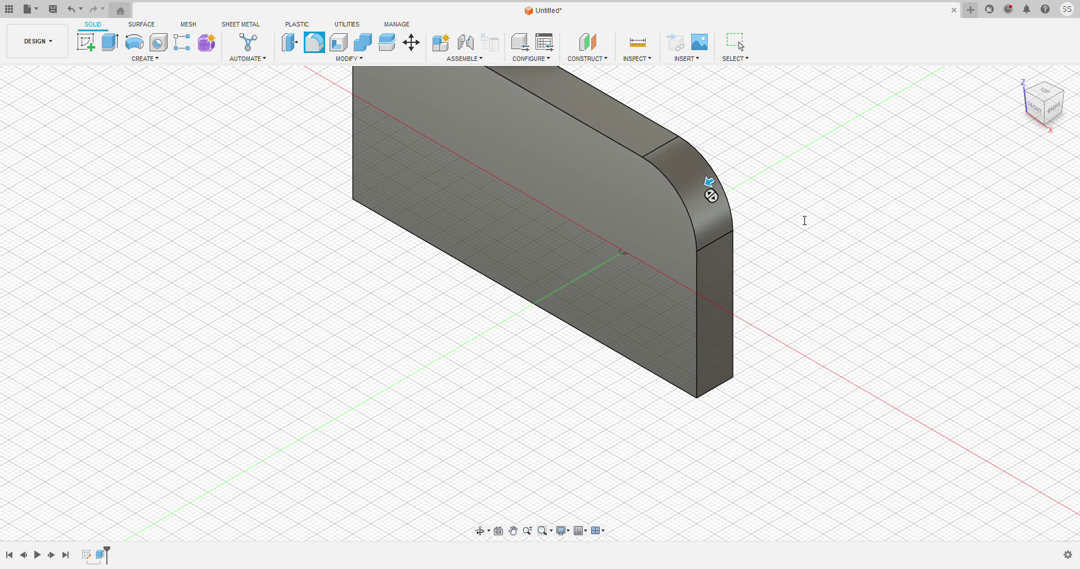
{"action": "key", "text": "Return"}
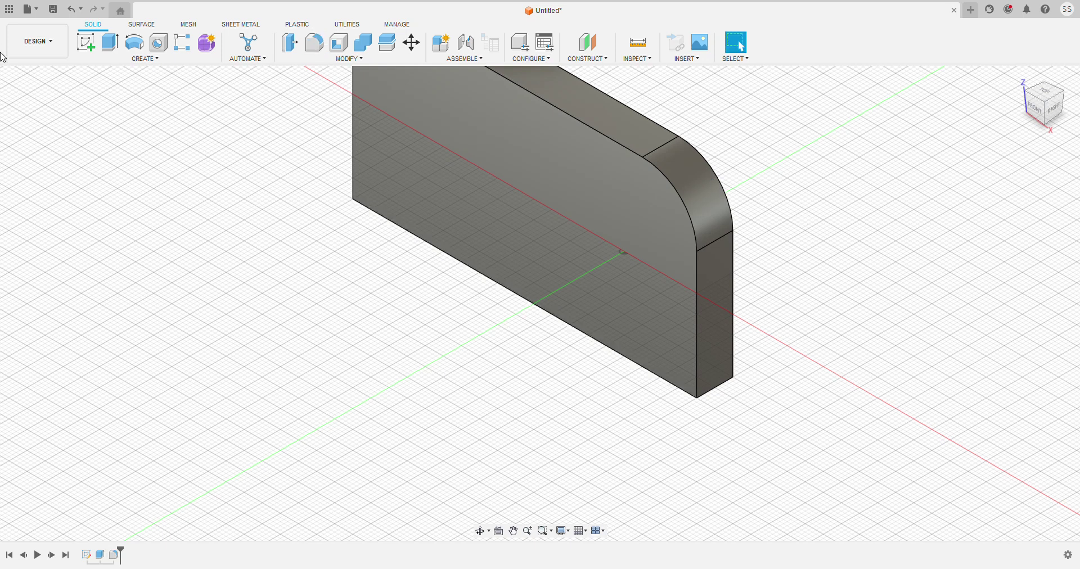
{"action": "left_click", "coordinate": [85, 42]}
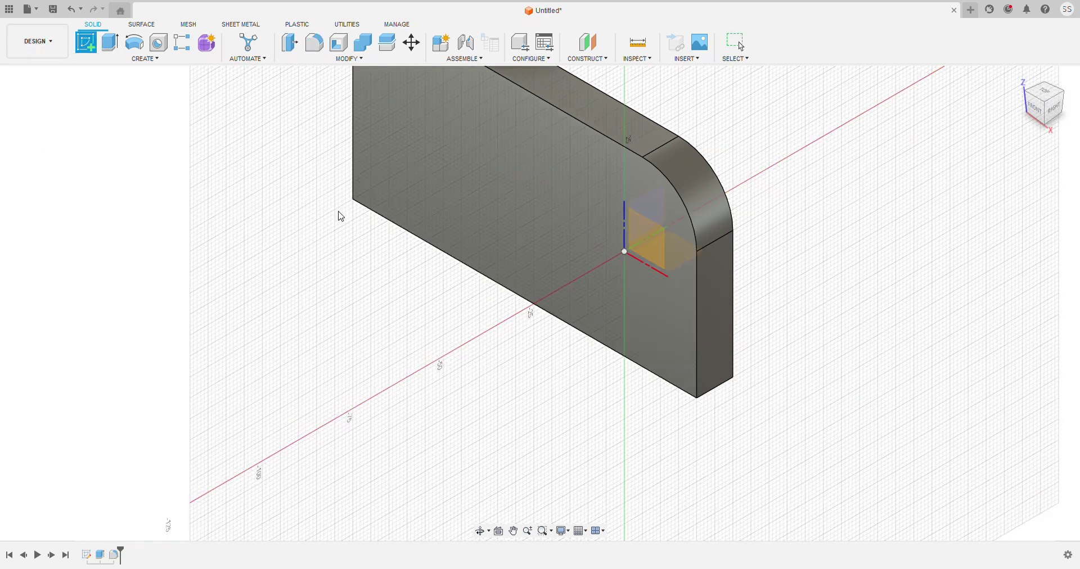
{"action": "left_click", "coordinate": [652, 243]}
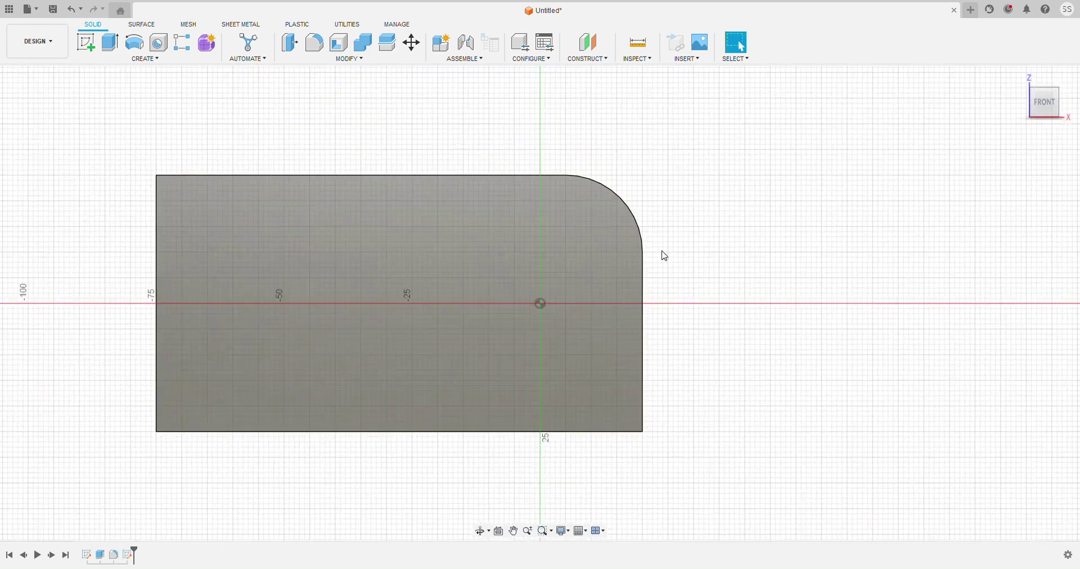
{"action": "left_click", "coordinate": [765, 50]}
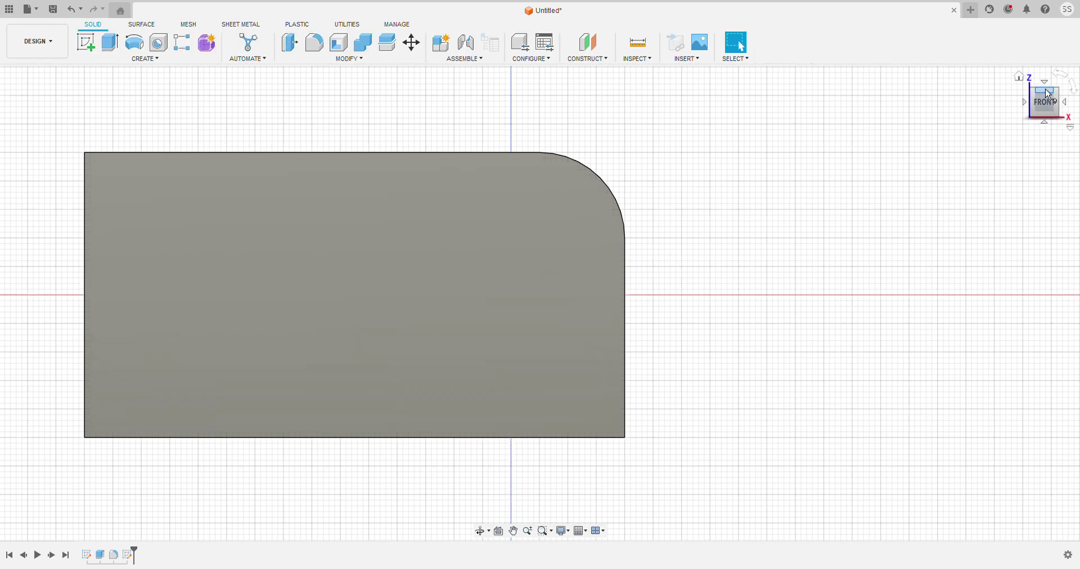
Fillet the short edge at the plate's lower right corner to match the rounding of the upper right corner.
{"action": "mouse_move", "coordinate": [1049, 107]}
{"action": "left_mouse_down"}
{"action": "mouse_move", "coordinate": [1034, 121]}
{"action": "mouse_move", "coordinate": [1017, 111]}
{"action": "mouse_move", "coordinate": [1015, 85]}
{"action": "mouse_move", "coordinate": [1018, 120]}
{"action": "left_mouse_up"}
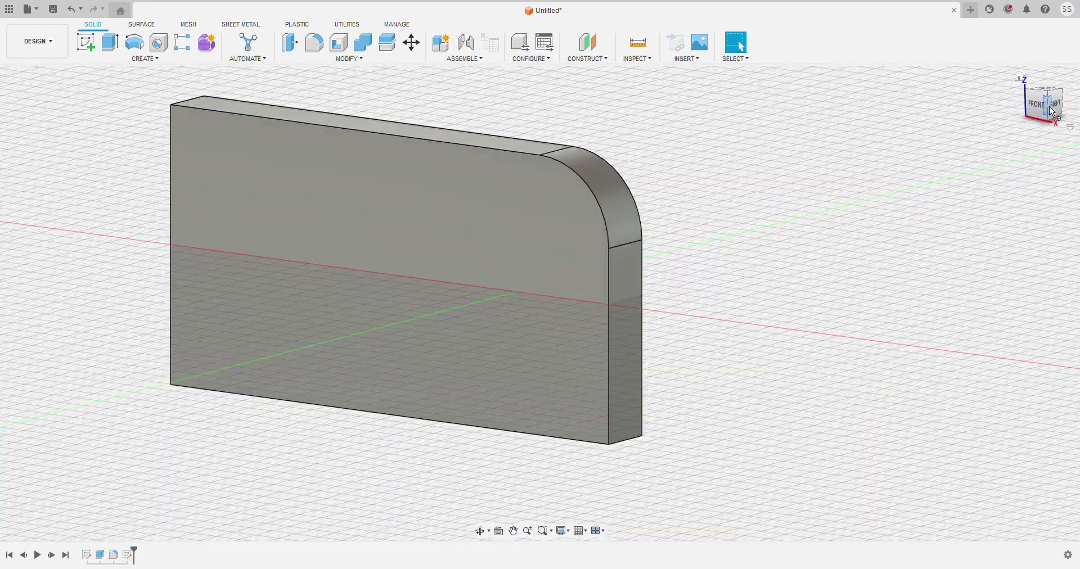
{"action": "left_click", "coordinate": [318, 48]}
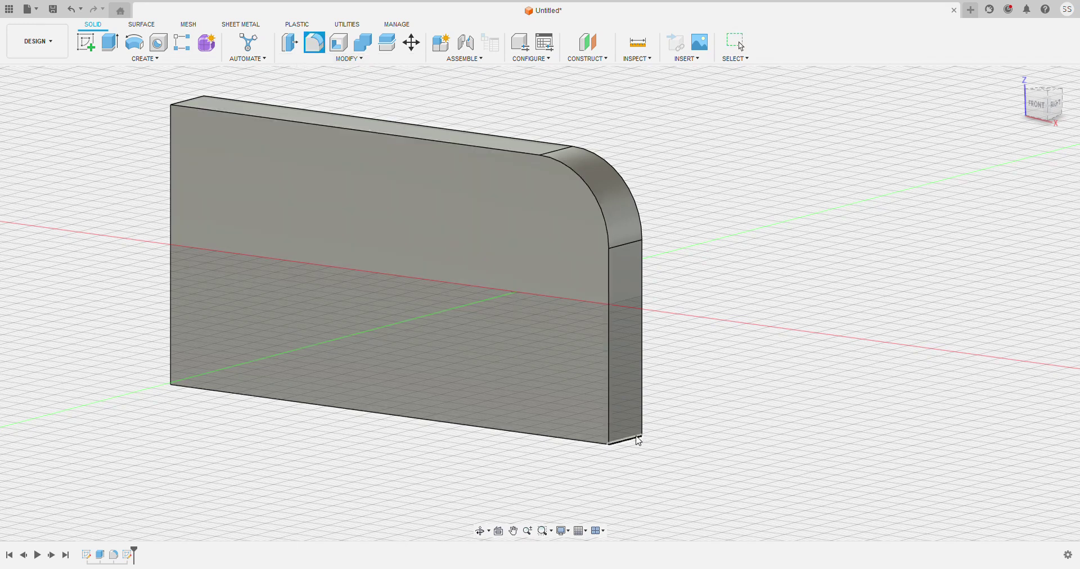
{"action": "left_click", "coordinate": [639, 440]}
{"action": "left_click_drag", "start_coordinate": [646, 446], "coordinate": [648, 446]}
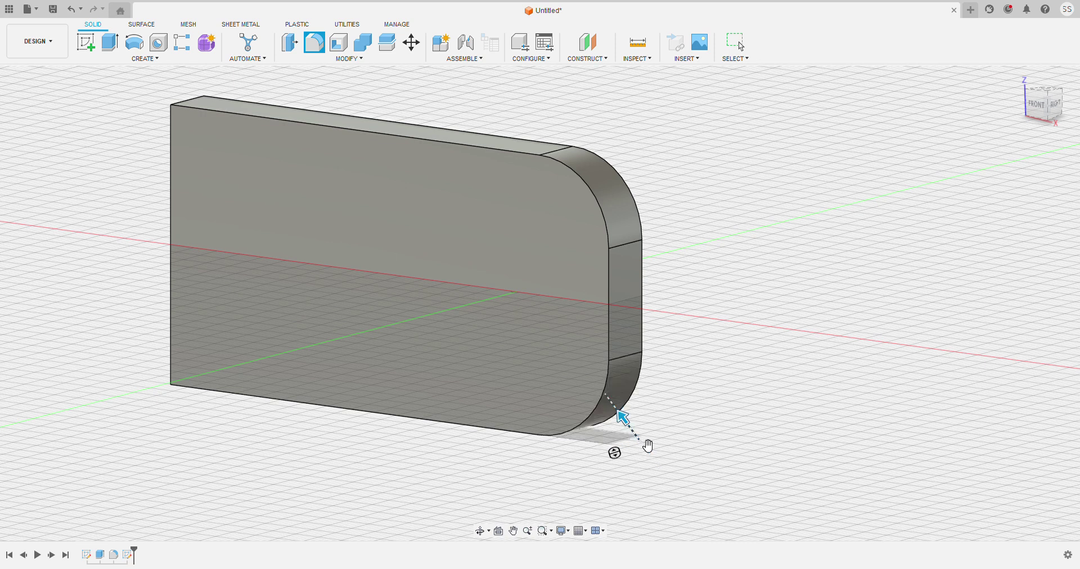
{"action": "key", "text": "Return"}
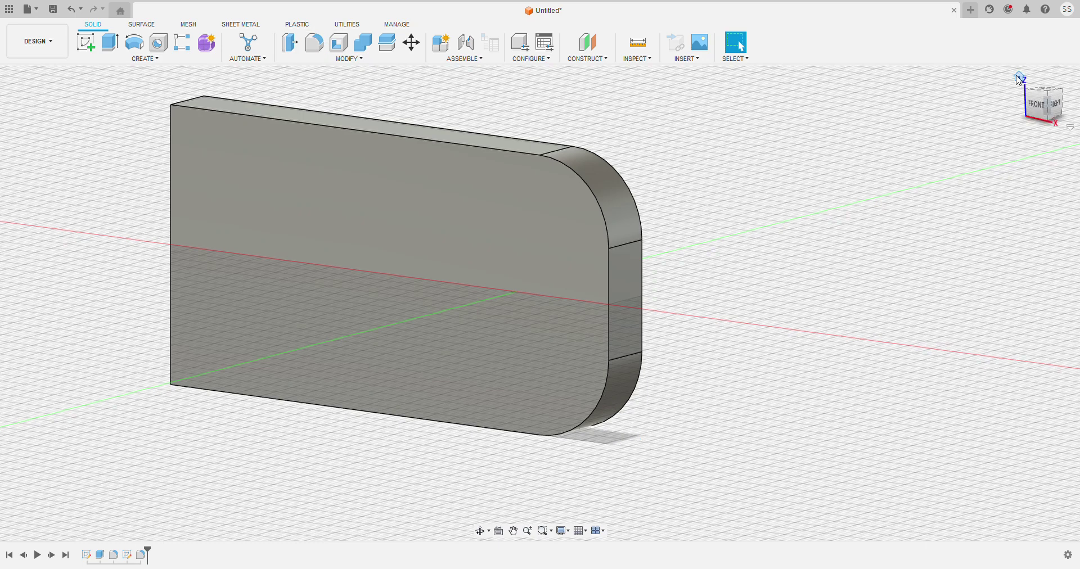
On a new sketch on the plate's front face, draw a horizontal line about 15 mm long inward from the left edge's midpoint.
{"action": "left_click", "coordinate": [1019, 80]}
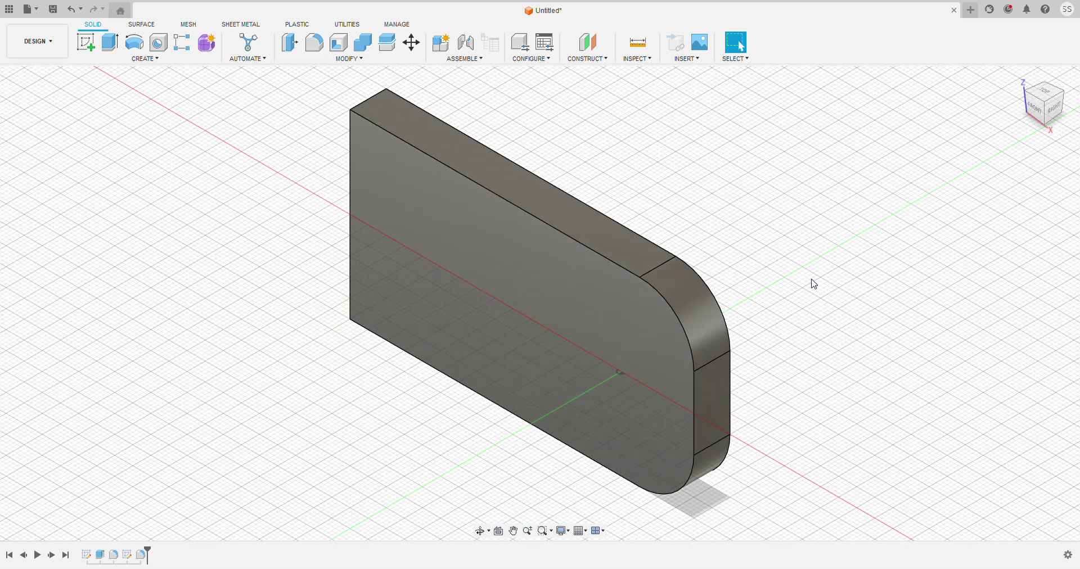
{"action": "left_click", "coordinate": [1042, 111]}
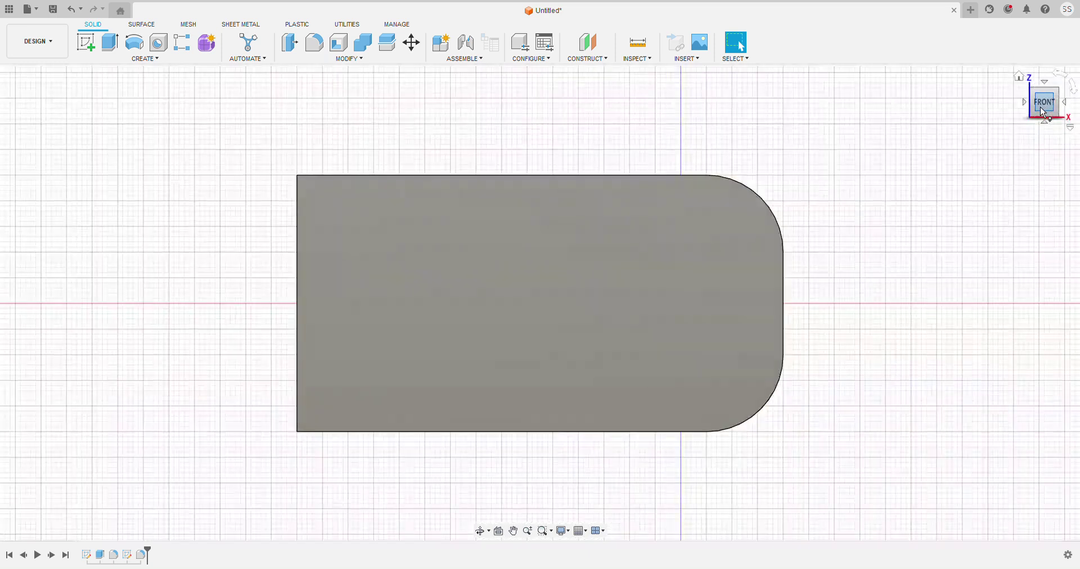
{"action": "left_click", "coordinate": [86, 43]}
{"action": "left_click", "coordinate": [450, 234]}
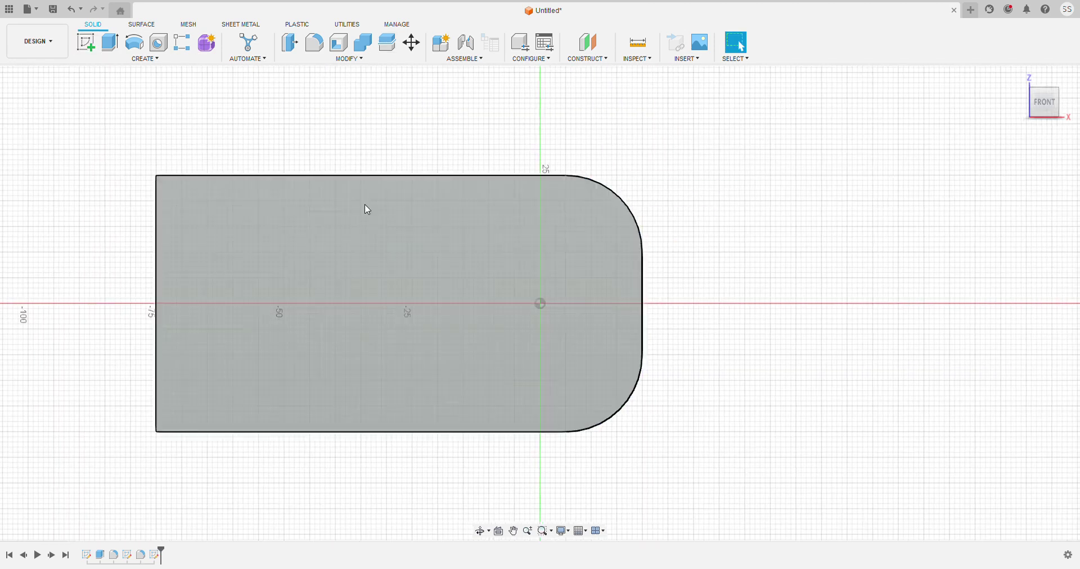
{"action": "mouse_move", "coordinate": [343, 242]}
{"action": "middle_mouse_down"}
{"action": "mouse_move", "coordinate": [514, 243]}
{"action": "mouse_move", "coordinate": [513, 221]}
{"action": "middle_mouse_up"}
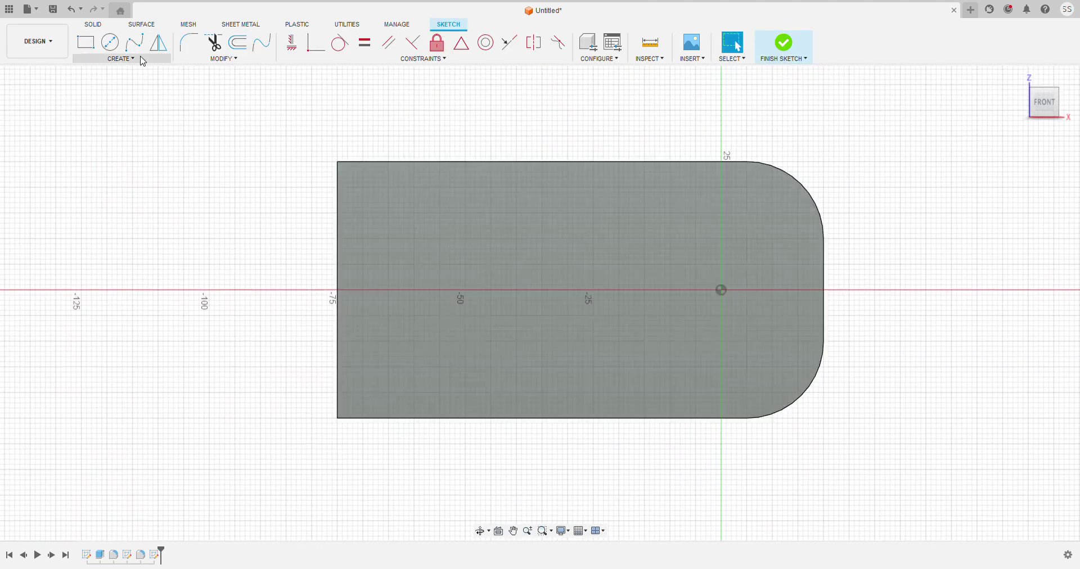
{"action": "left_click", "coordinate": [121, 44]}
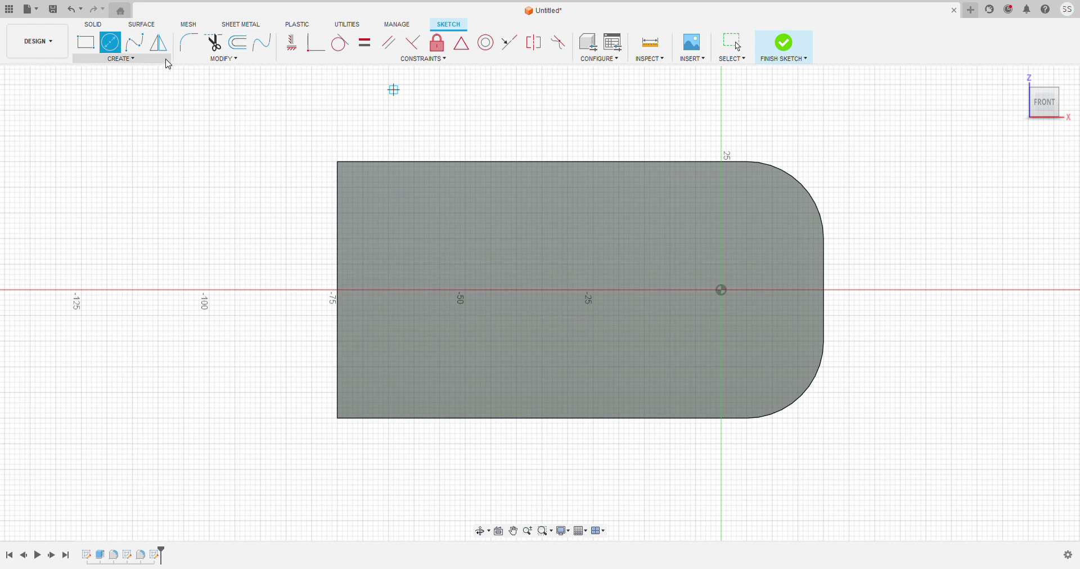
{"action": "key", "text": "Escape"}
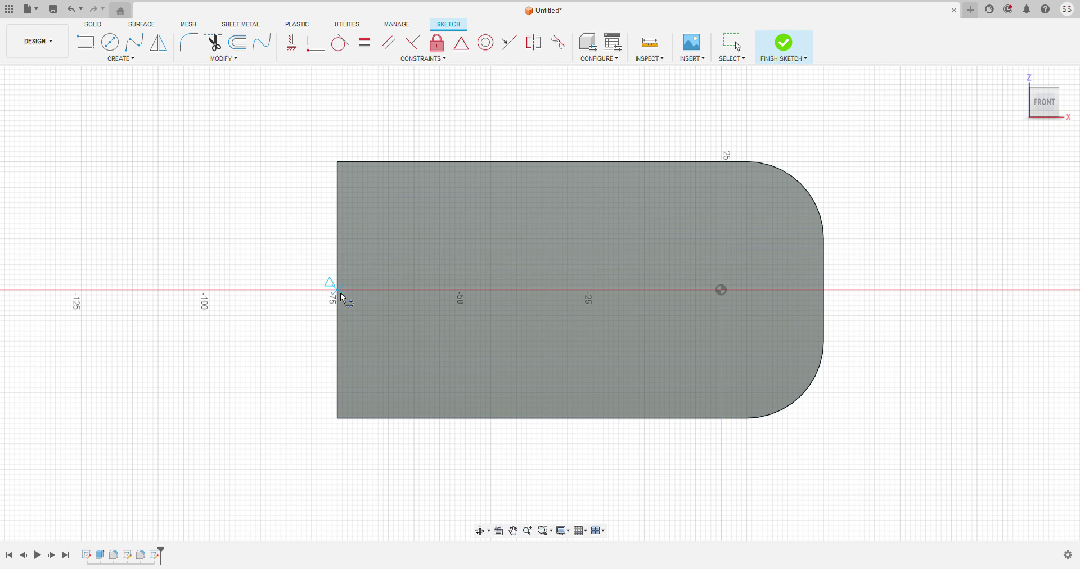
{"action": "left_click", "coordinate": [339, 291]}
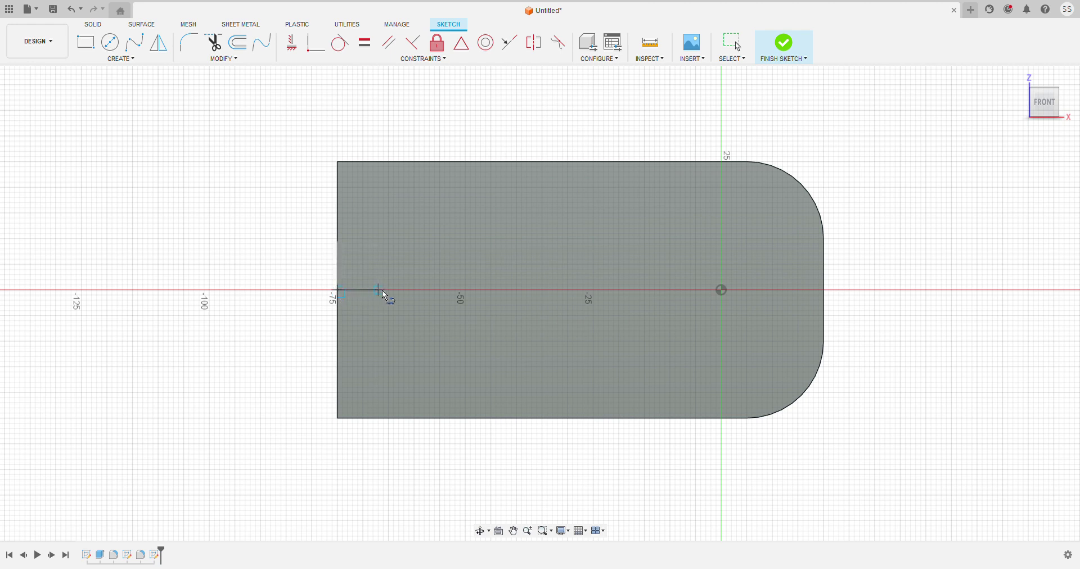
{"action": "left_click", "coordinate": [416, 291]}
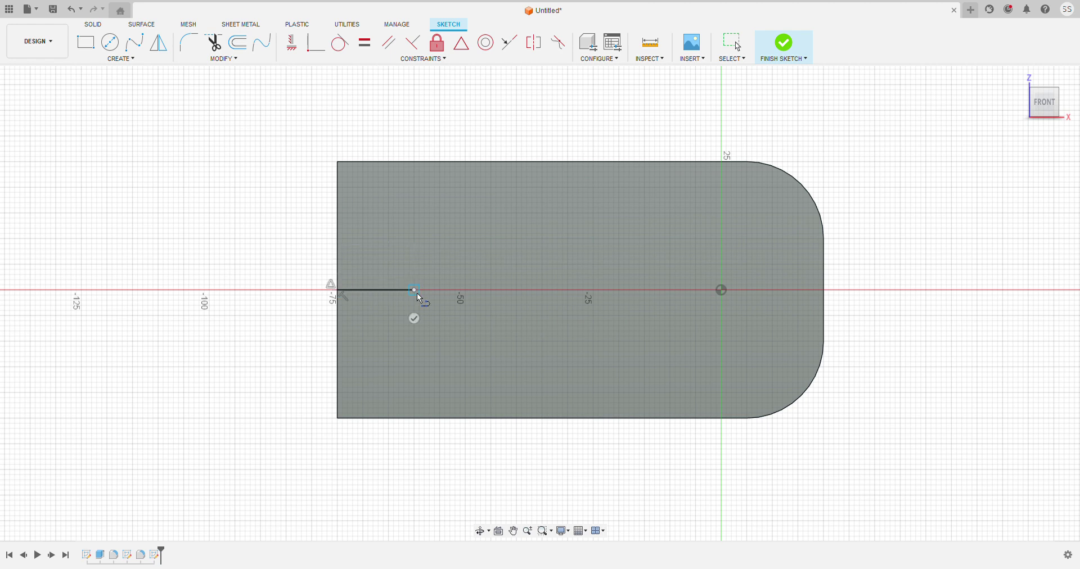
{"action": "key", "text": "Escape"}
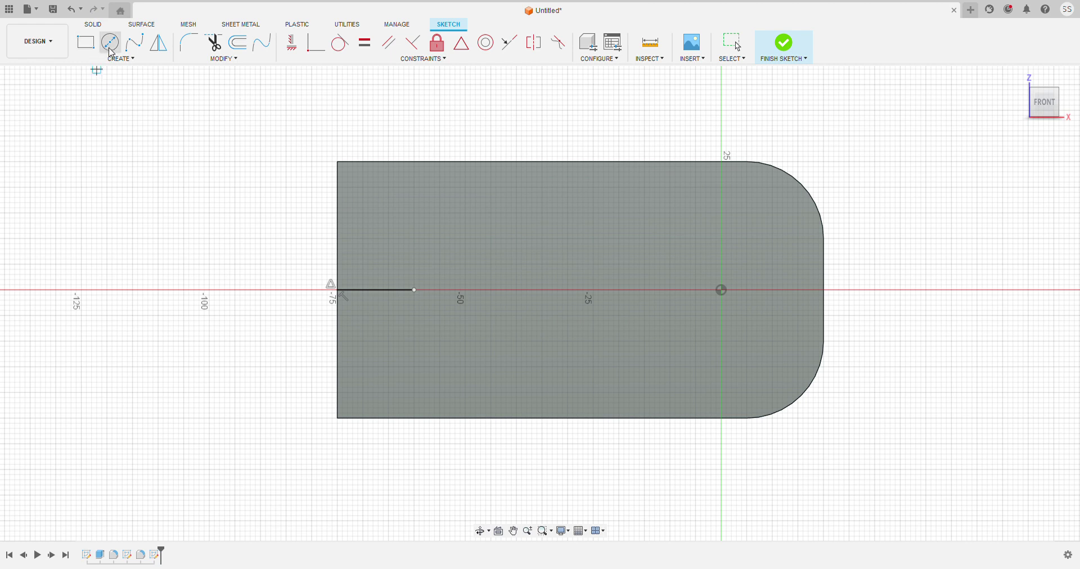
Draw a 50 mm diameter circle centred on the inner end of the short horizontal line and finish the sketch.
{"action": "left_click", "coordinate": [111, 45]}
{"action": "left_click", "coordinate": [414, 290]}
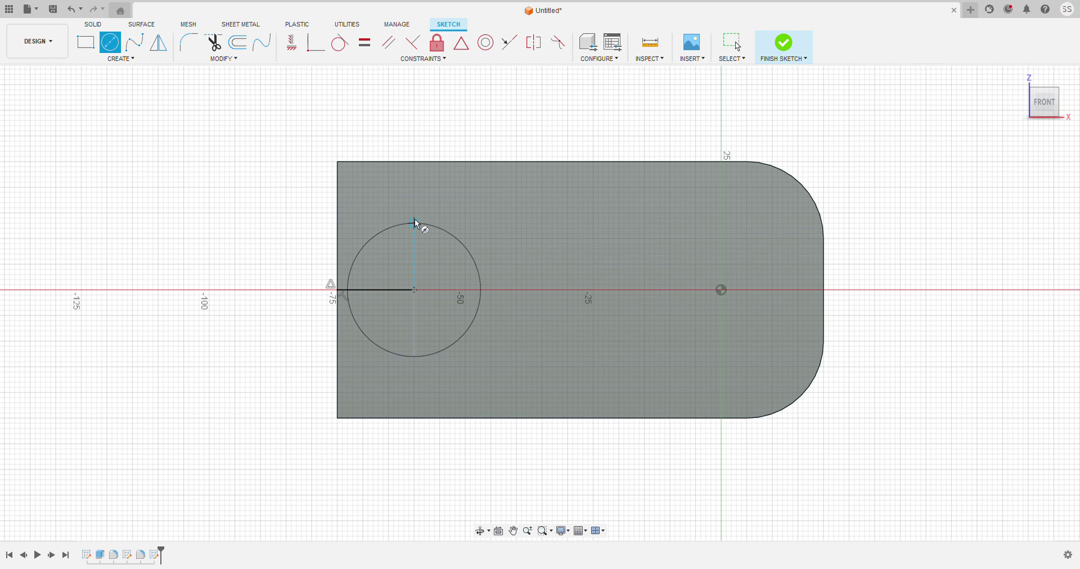
{"action": "type", "text": "50"}
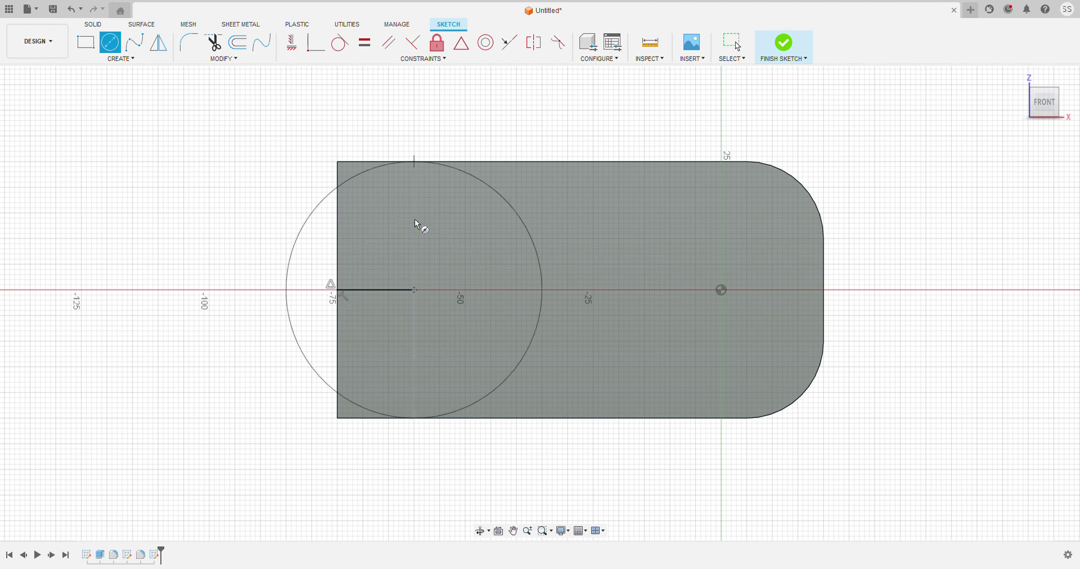
{"action": "key", "text": "Escape"}
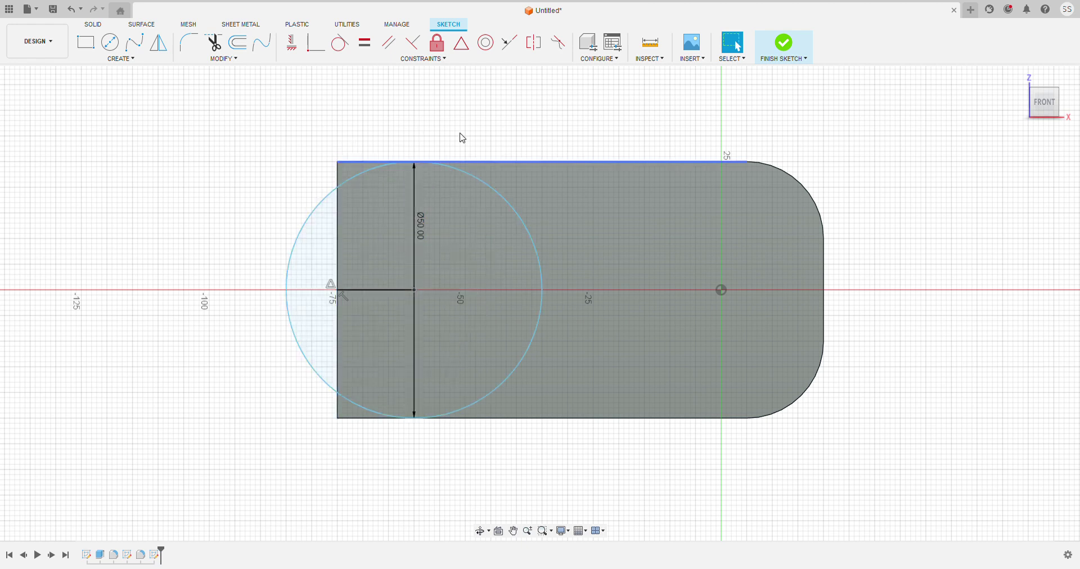
{"action": "left_click", "coordinate": [780, 43]}
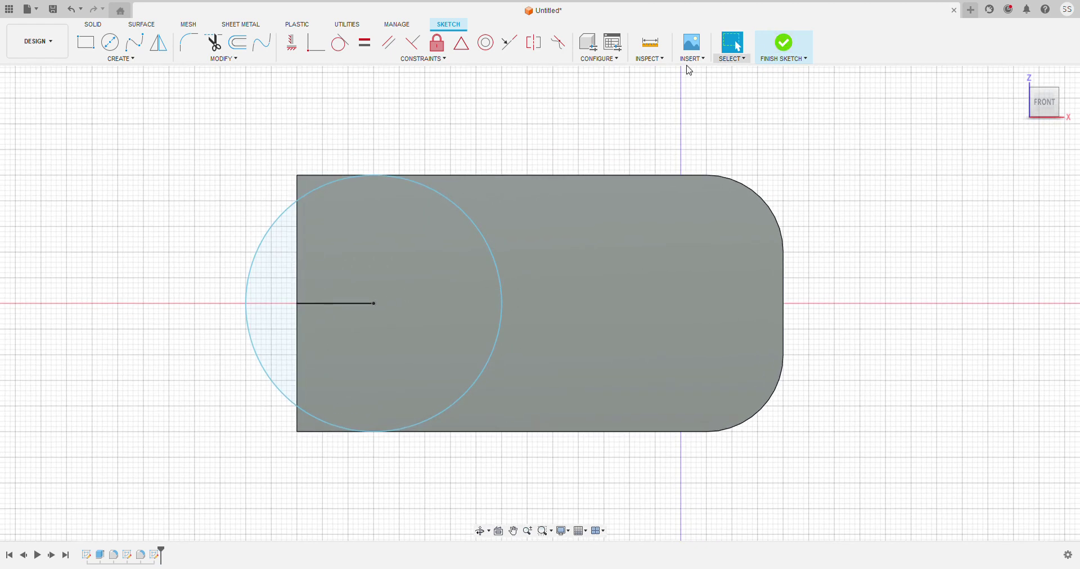
Extrude the two left corner areas outside the circle 23 mm toward the back as a cut through the plate.
{"action": "left_click", "coordinate": [316, 184]}
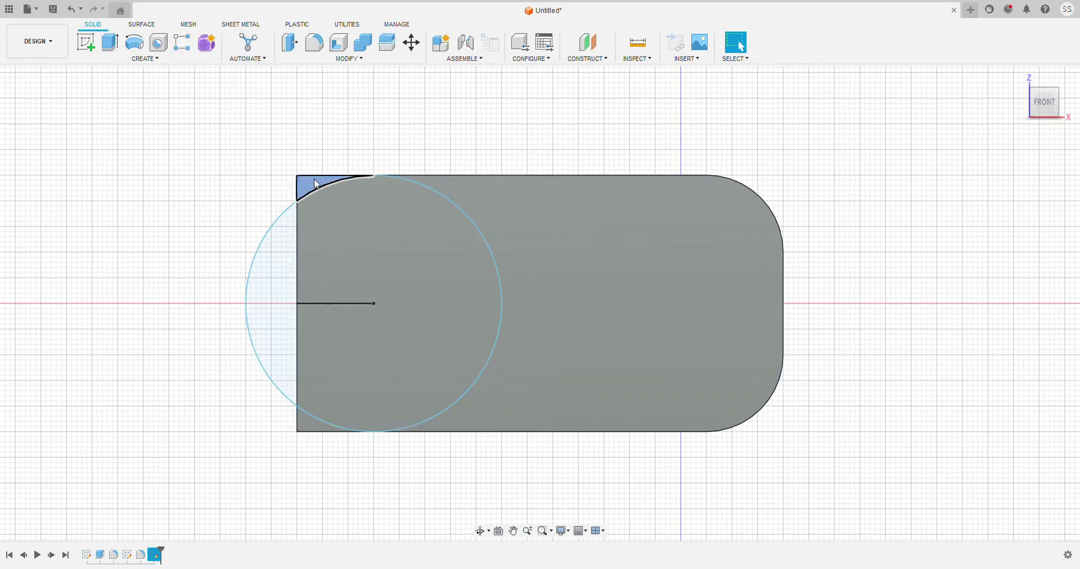
{"action": "left_click", "coordinate": [313, 424]}
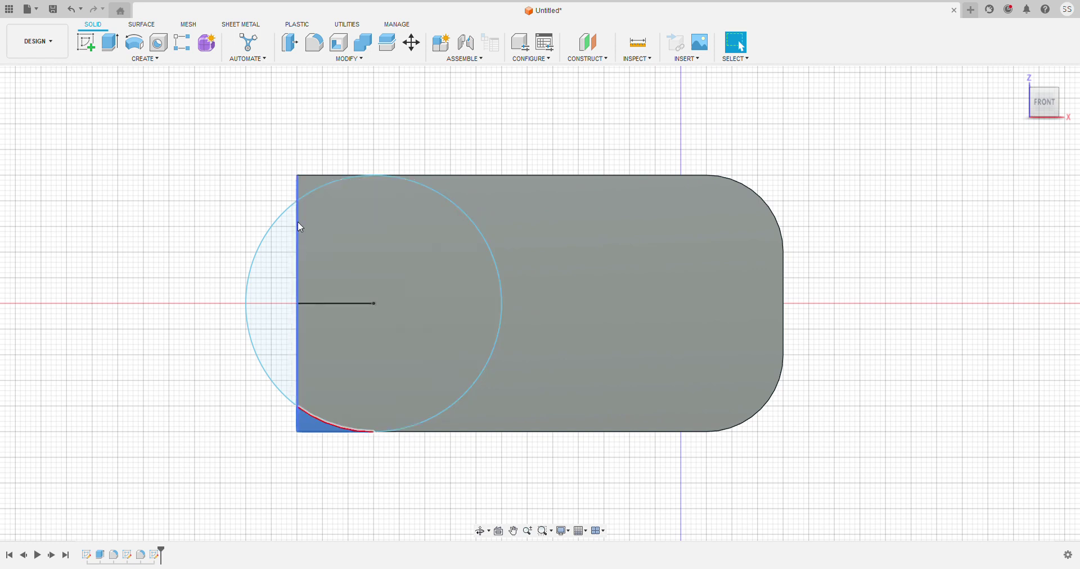
{"action": "key", "text": "e"}
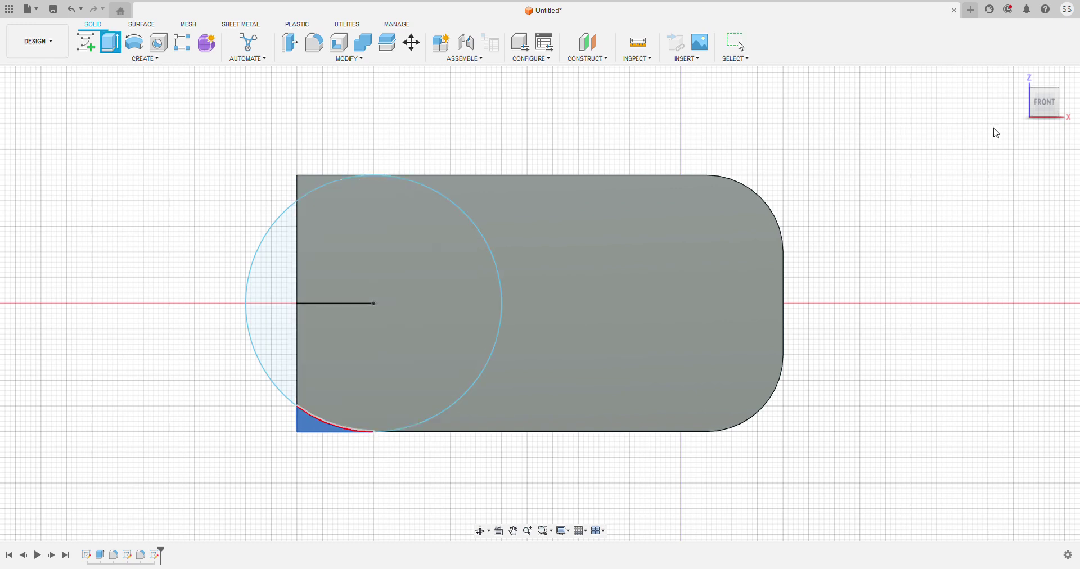
{"action": "left_click", "coordinate": [1018, 77]}
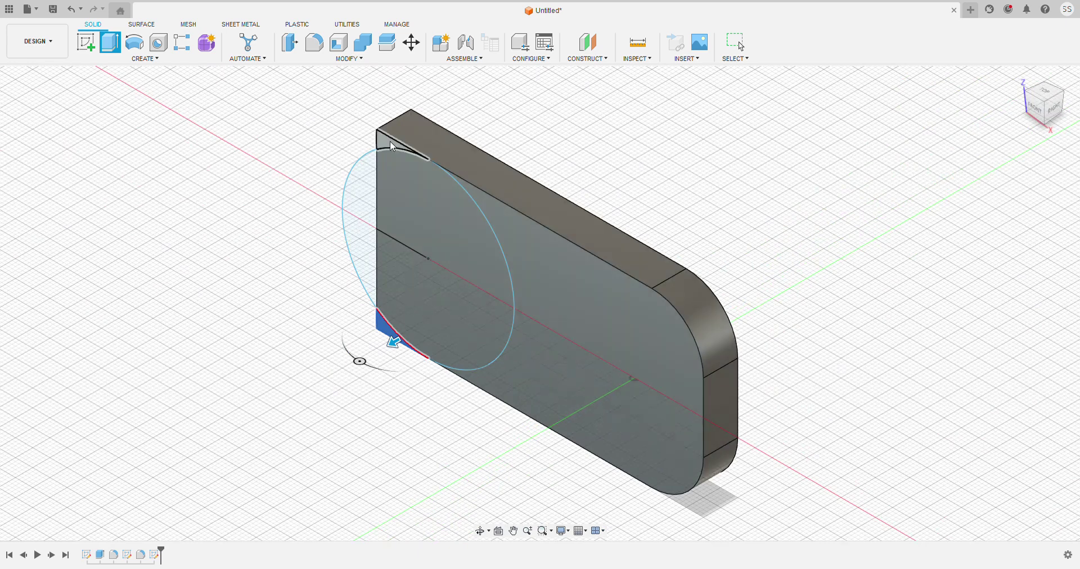
{"action": "left_click", "coordinate": [390, 141]}
{"action": "left_click_drag", "start_coordinate": [395, 154], "coordinate": [485, 135]}
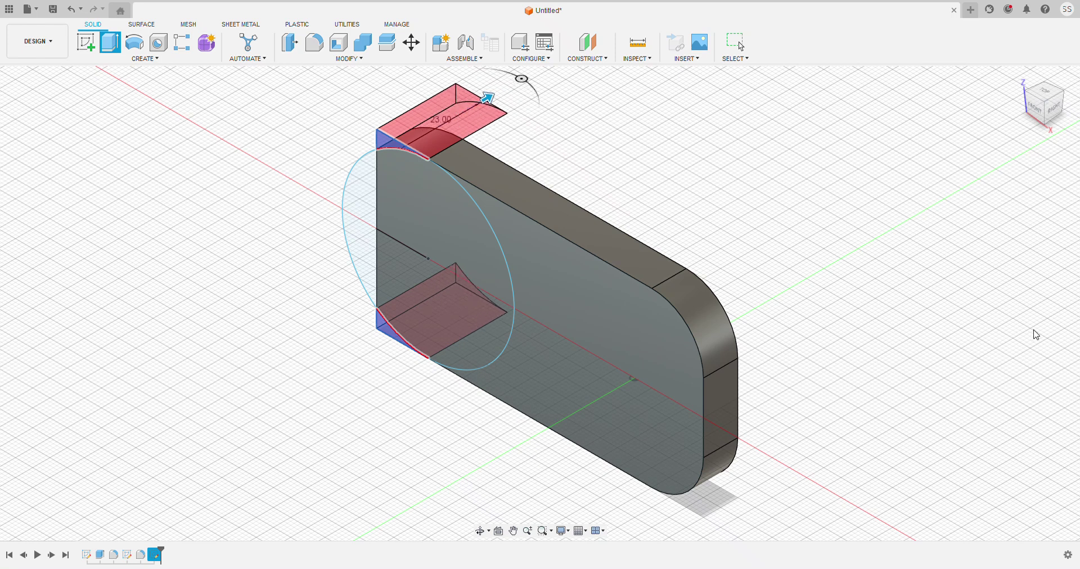
{"action": "key", "text": "Return"}
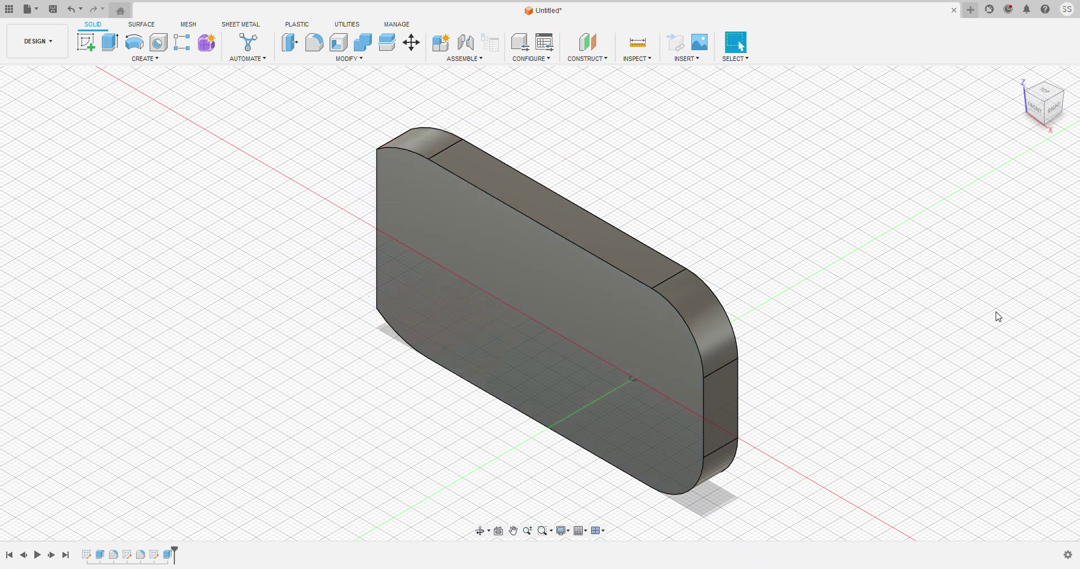
On a new sketch on the plate's front face, draw a 50 mm diameter circle concentric with the curved left corners.
{"action": "left_click", "coordinate": [380, 240]}
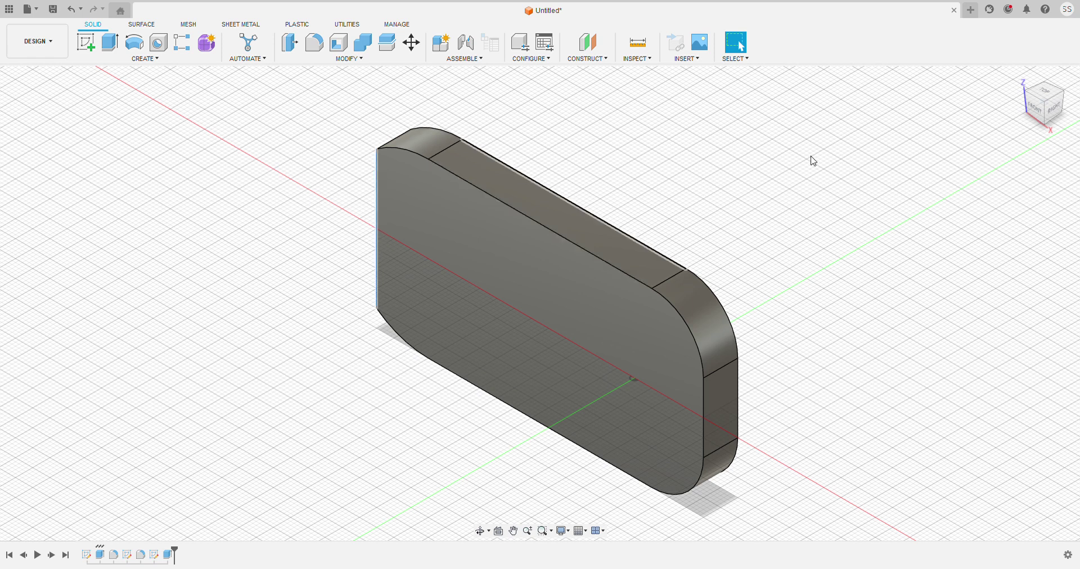
{"action": "left_click", "coordinate": [1027, 110]}
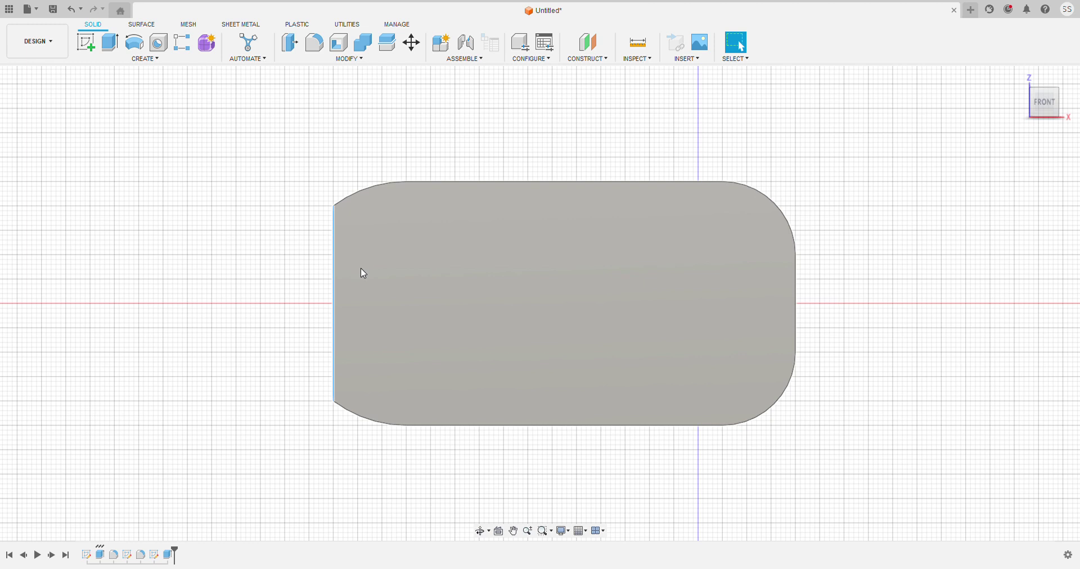
{"action": "left_click", "coordinate": [96, 50]}
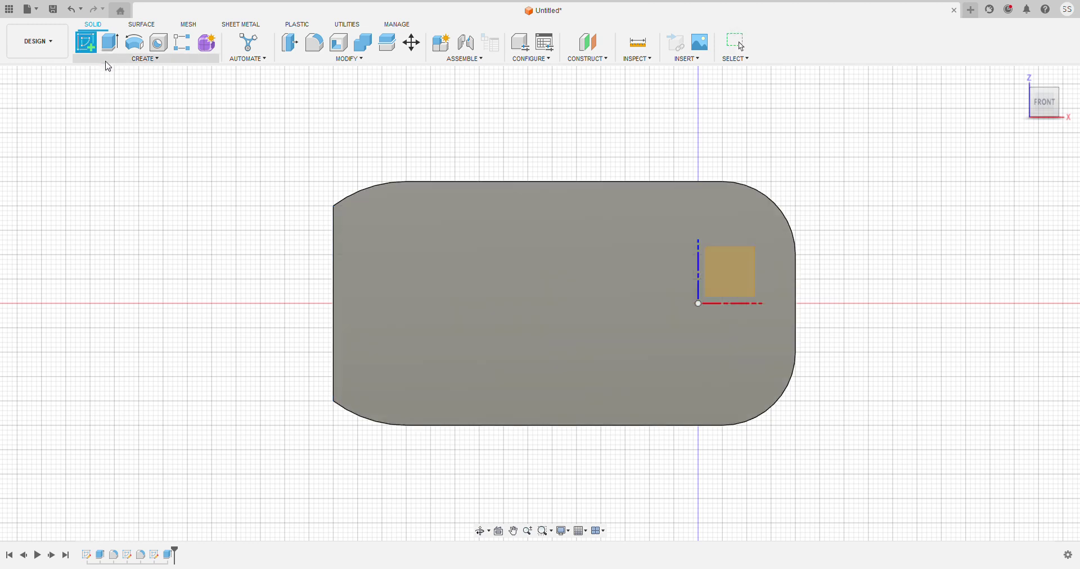
{"action": "left_click", "coordinate": [400, 284]}
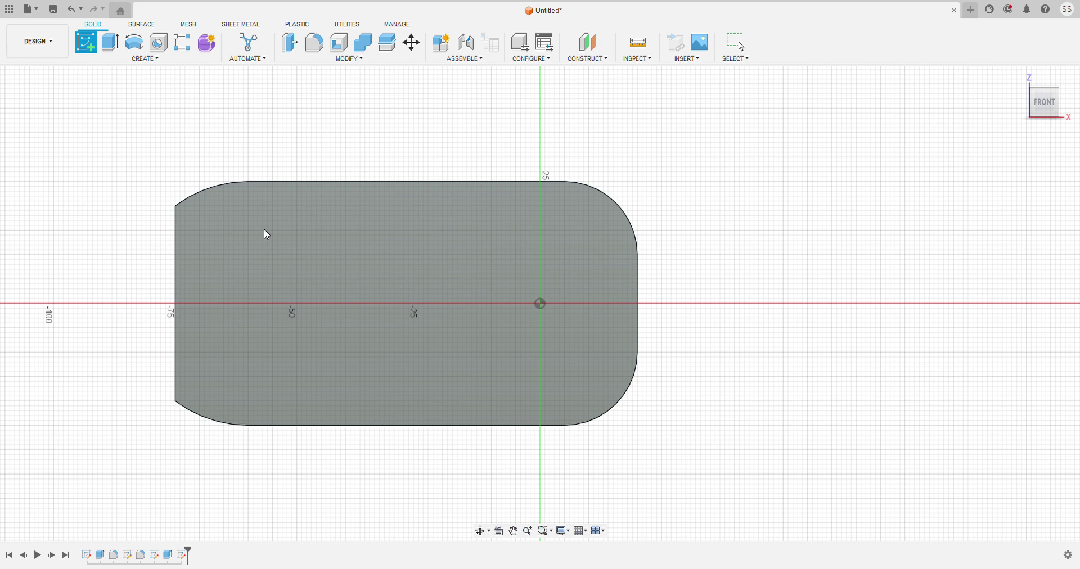
{"action": "left_click", "coordinate": [110, 50]}
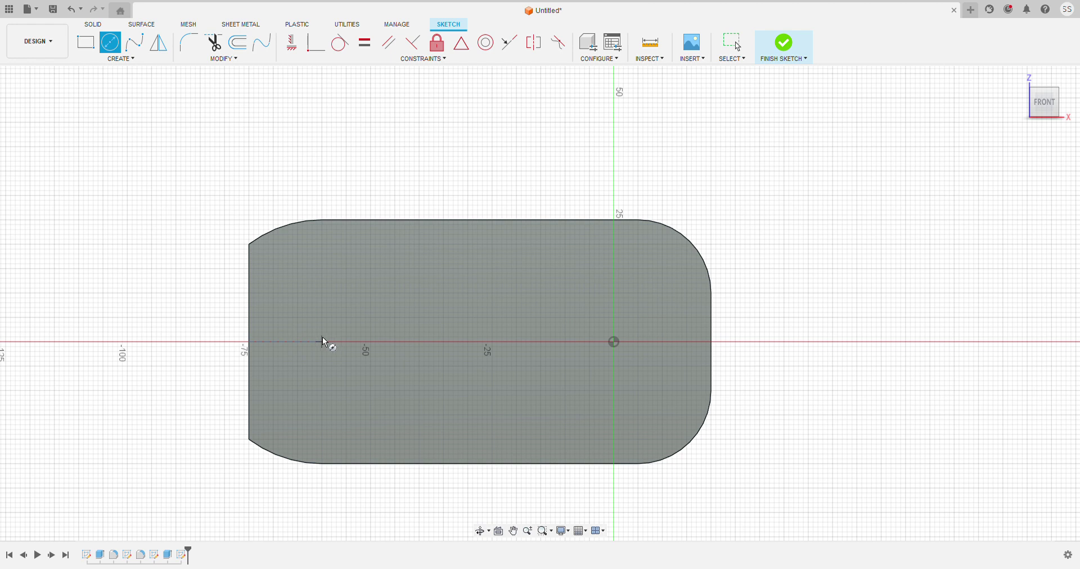
{"action": "left_click", "coordinate": [322, 342]}
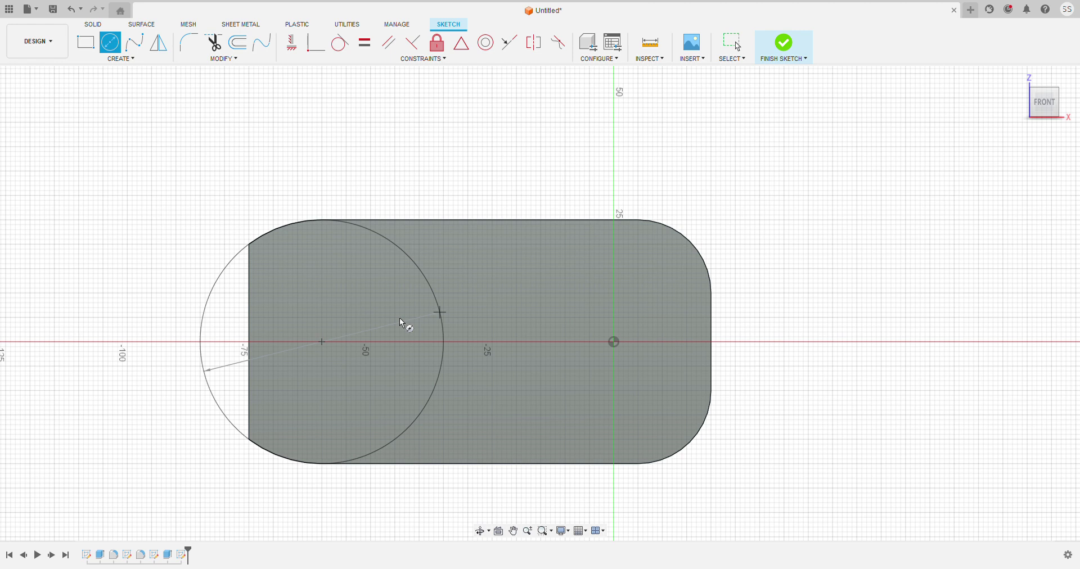
{"action": "left_click", "coordinate": [401, 322]}
{"action": "key", "text": "Escape"}
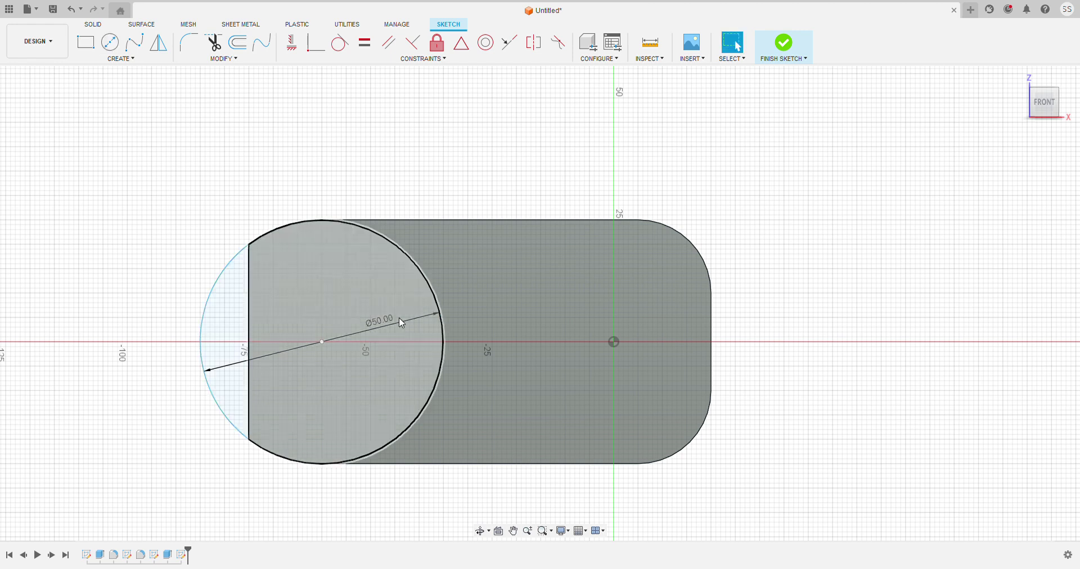
Extrude the circle segment beyond the plate's straight left edge 10 mm toward the back to round off the left end.
{"action": "left_click", "coordinate": [213, 331]}
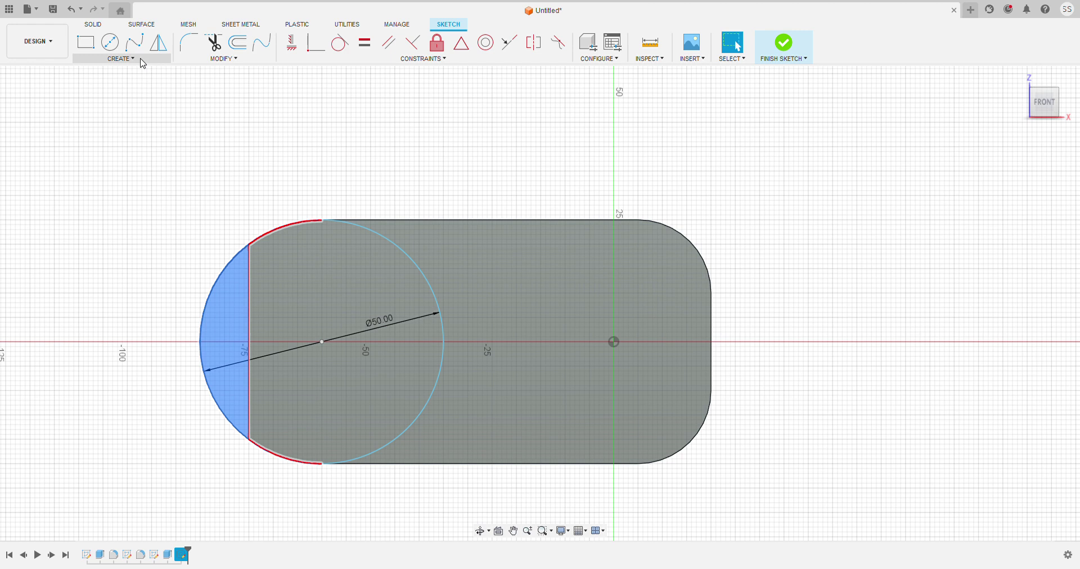
{"action": "key", "text": "e"}
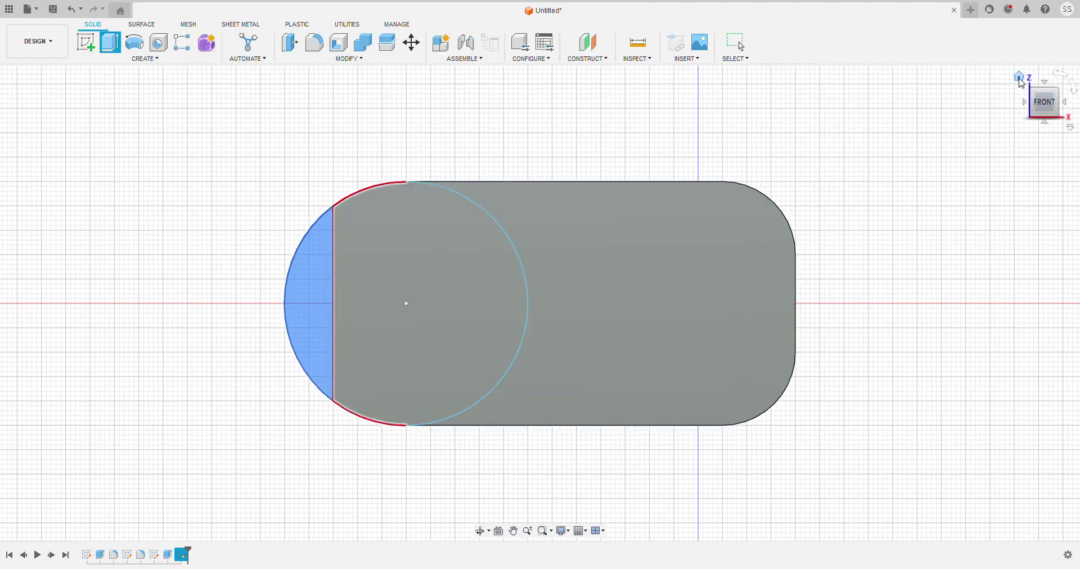
{"action": "left_click", "coordinate": [1020, 79]}
{"action": "left_click_drag", "start_coordinate": [375, 243], "coordinate": [399, 206]}
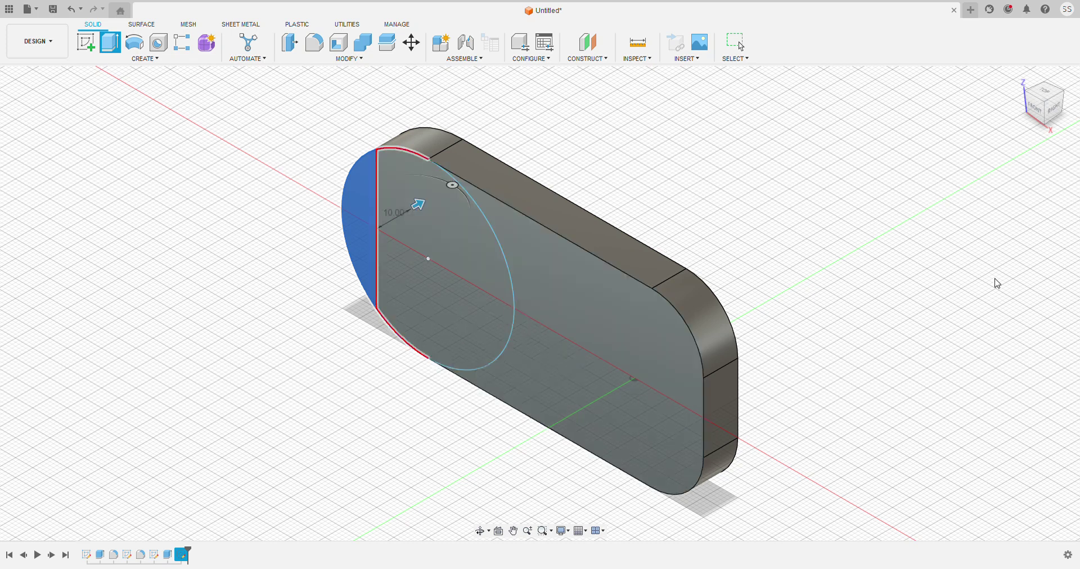
{"action": "key", "text": "Return"}
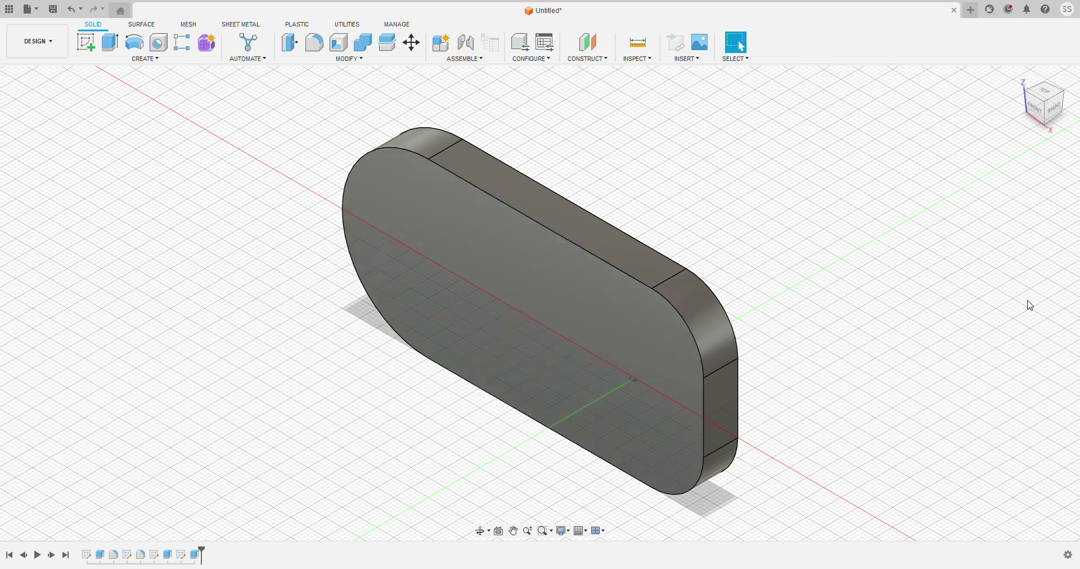
Start a new sketch on the front face of the round-ended plate.
{"action": "mouse_move", "coordinate": [1001, 89]}
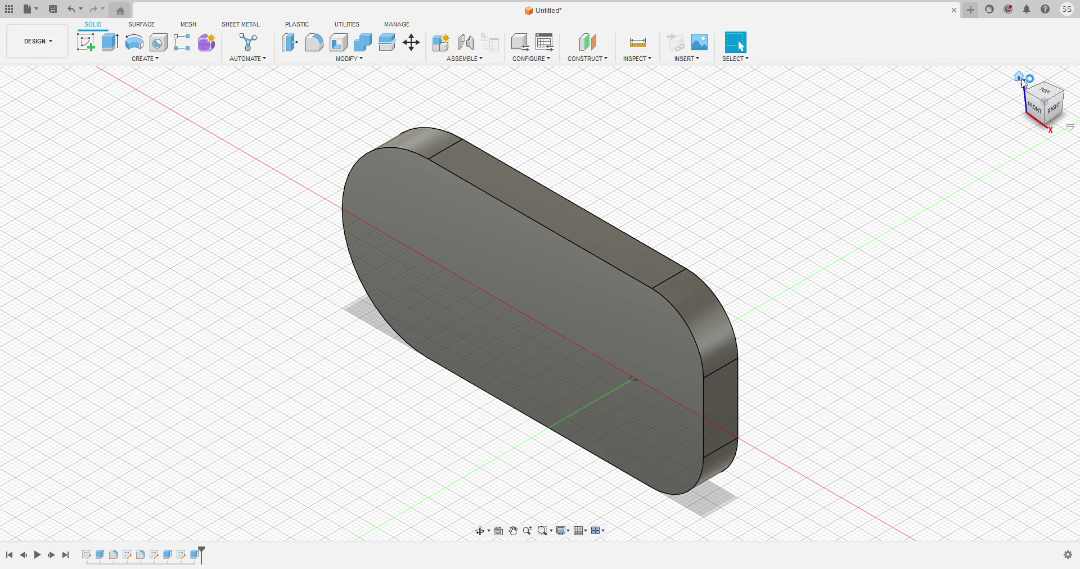
{"action": "mouse_move", "coordinate": [1067, 98]}
{"action": "left_mouse_down"}
{"action": "mouse_move", "coordinate": [1066, 109]}
{"action": "mouse_move", "coordinate": [1040, 115]}
{"action": "left_mouse_up"}
{"action": "left_click", "coordinate": [1035, 114]}
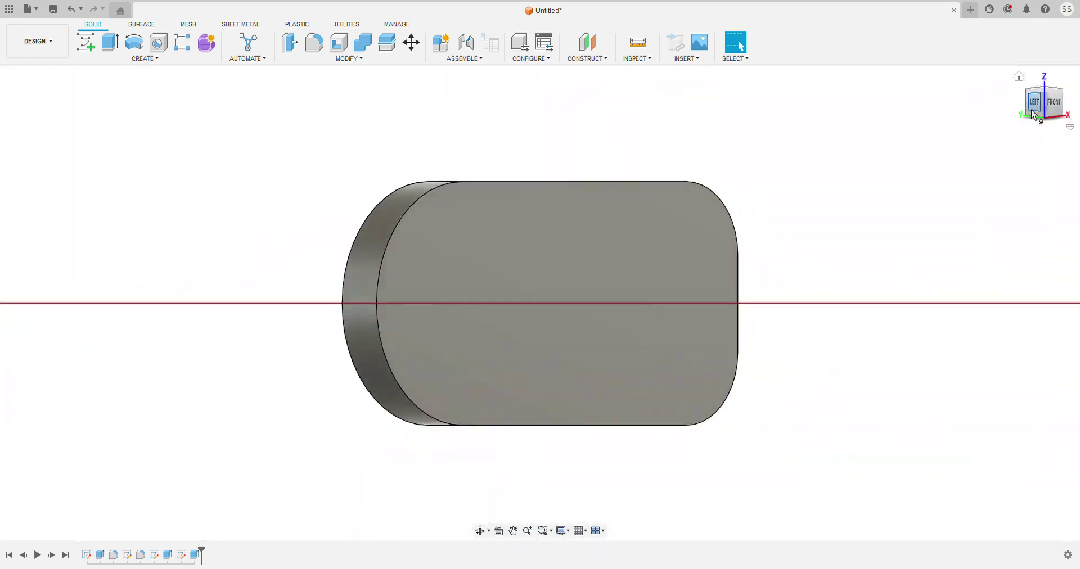
{"action": "left_click", "coordinate": [1060, 108]}
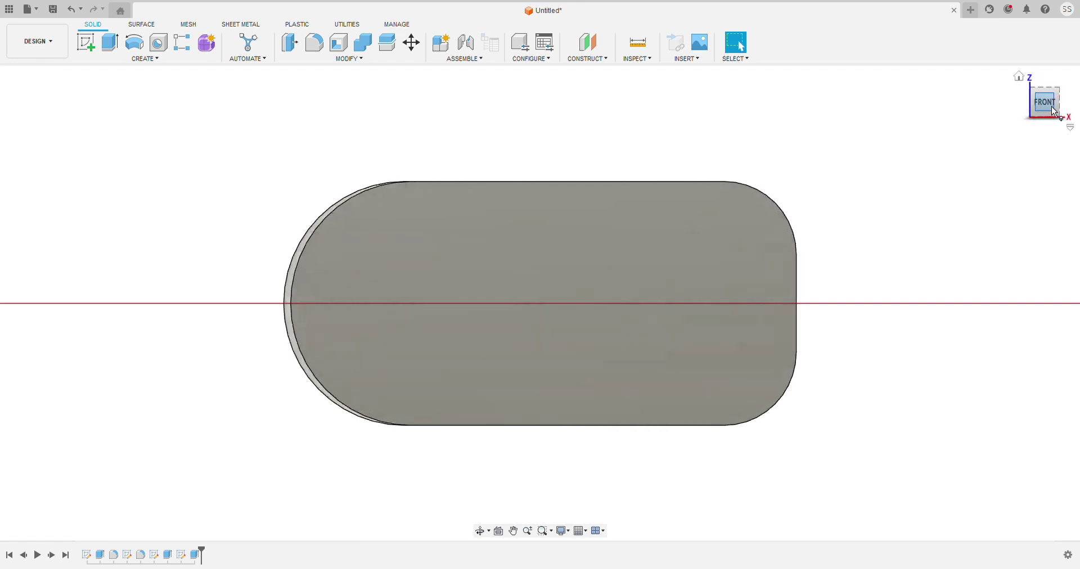
{"action": "left_click", "coordinate": [86, 43]}
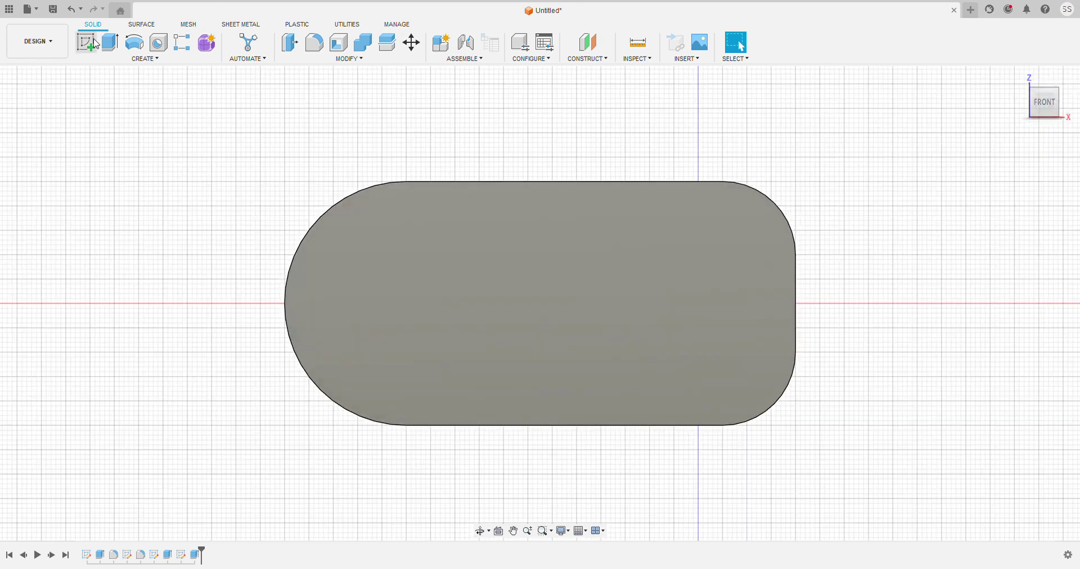
{"action": "left_click", "coordinate": [577, 225]}
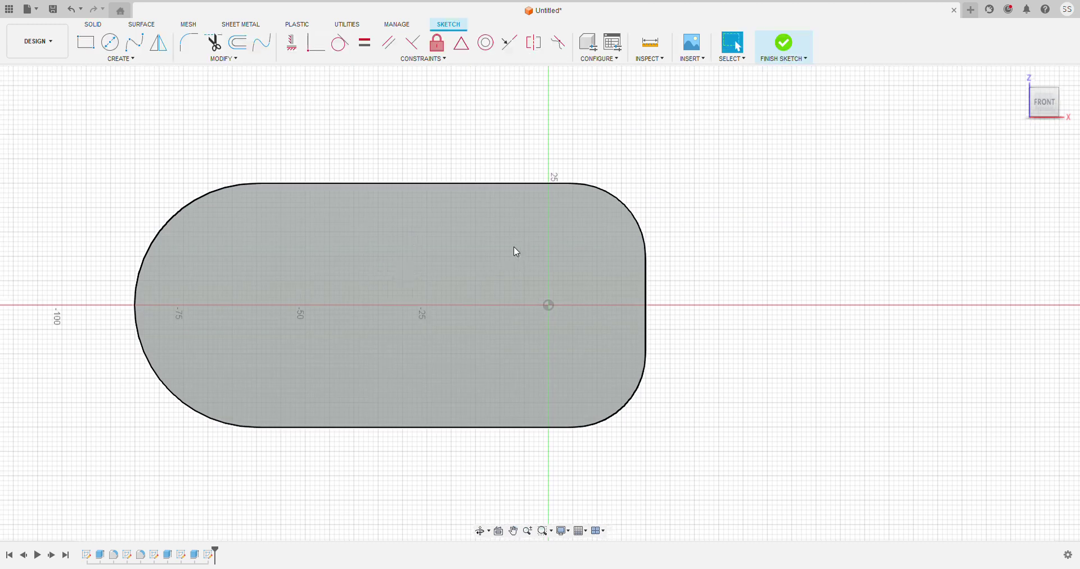
{"action": "left_click", "coordinate": [116, 49]}
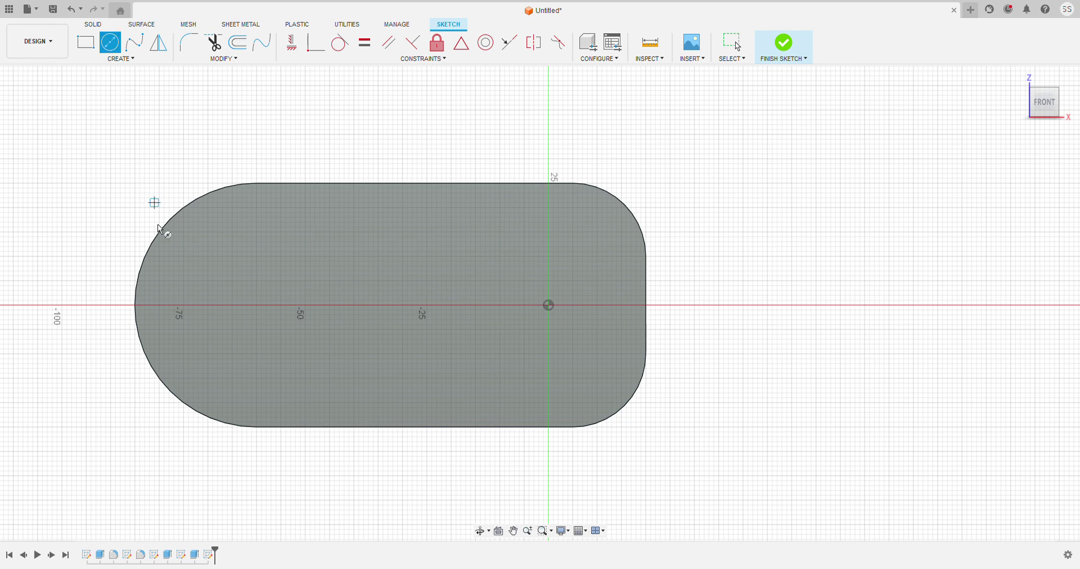
{"action": "left_click", "coordinate": [208, 306]}
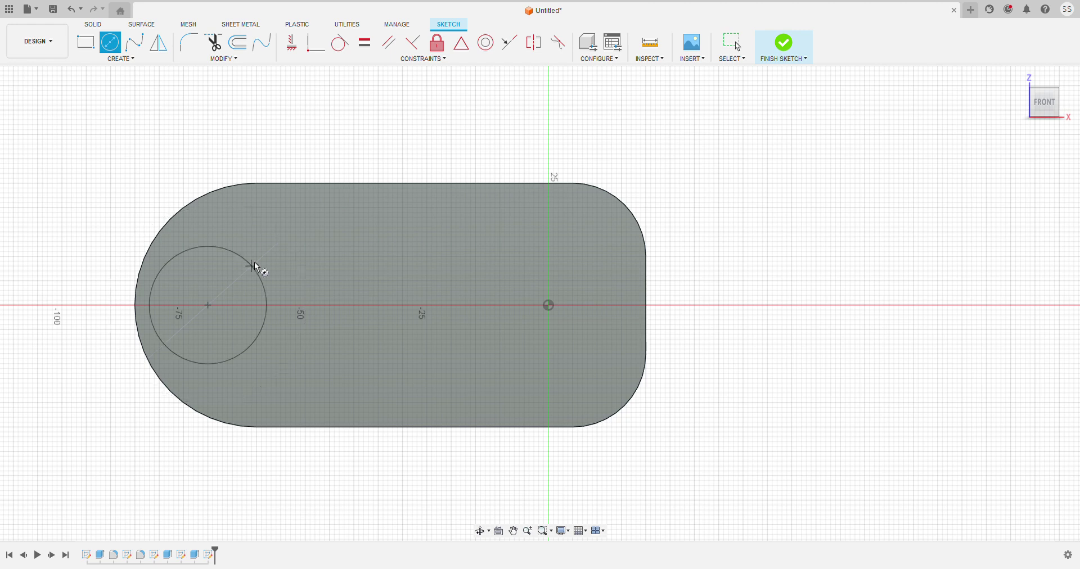
{"action": "left_click", "coordinate": [252, 266]}
{"action": "key", "text": "Escape"}
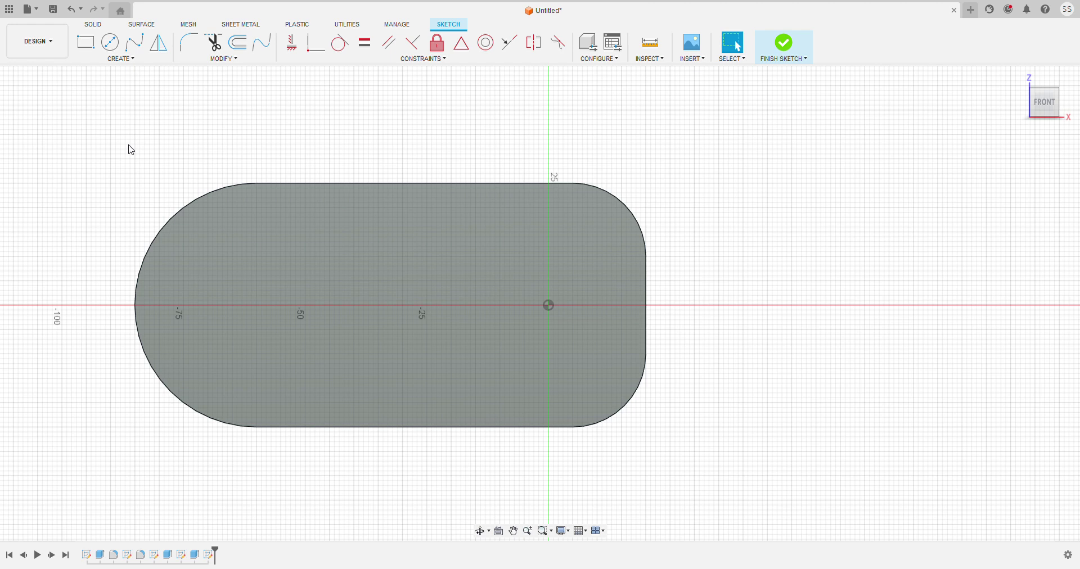
Try a 15 mm horizontal line inward from the rounded left end with a circle centred on its inner end.
{"action": "key", "text": "l"}
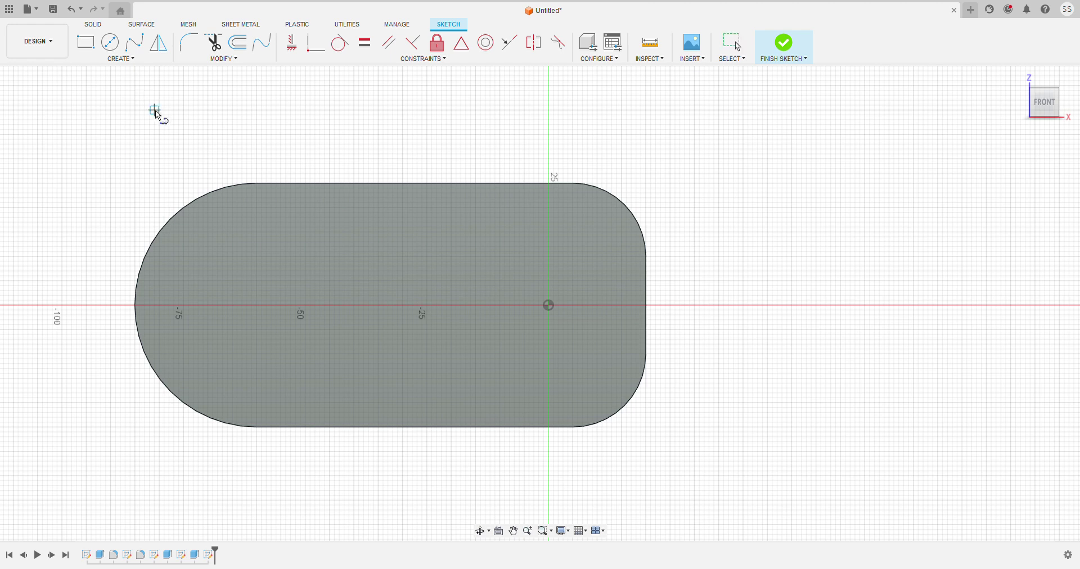
{"action": "left_click", "coordinate": [140, 305]}
{"action": "left_click", "coordinate": [211, 305]}
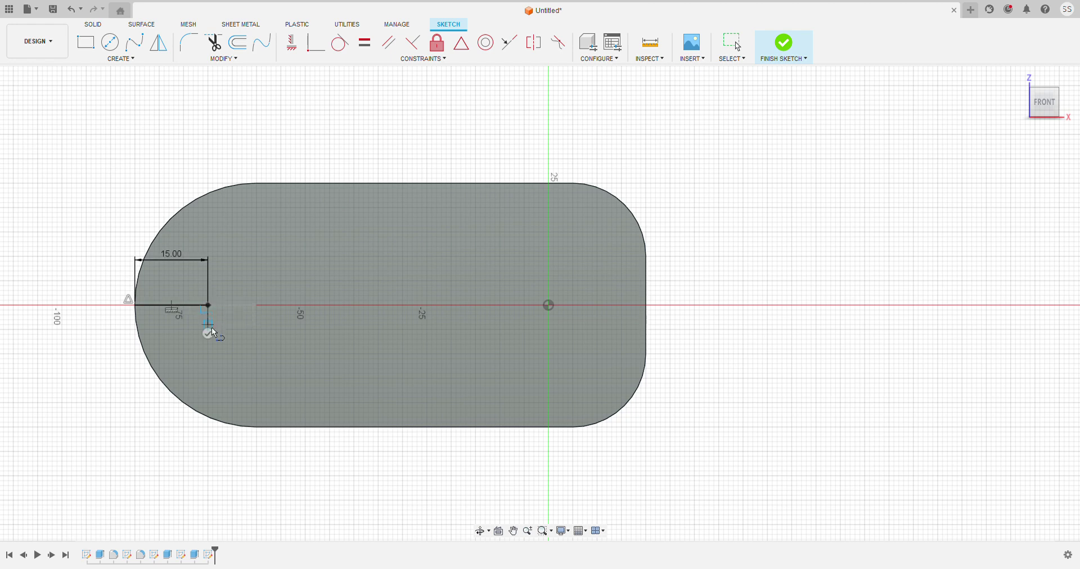
{"action": "left_click", "coordinate": [110, 42]}
{"action": "left_click", "coordinate": [209, 306]}
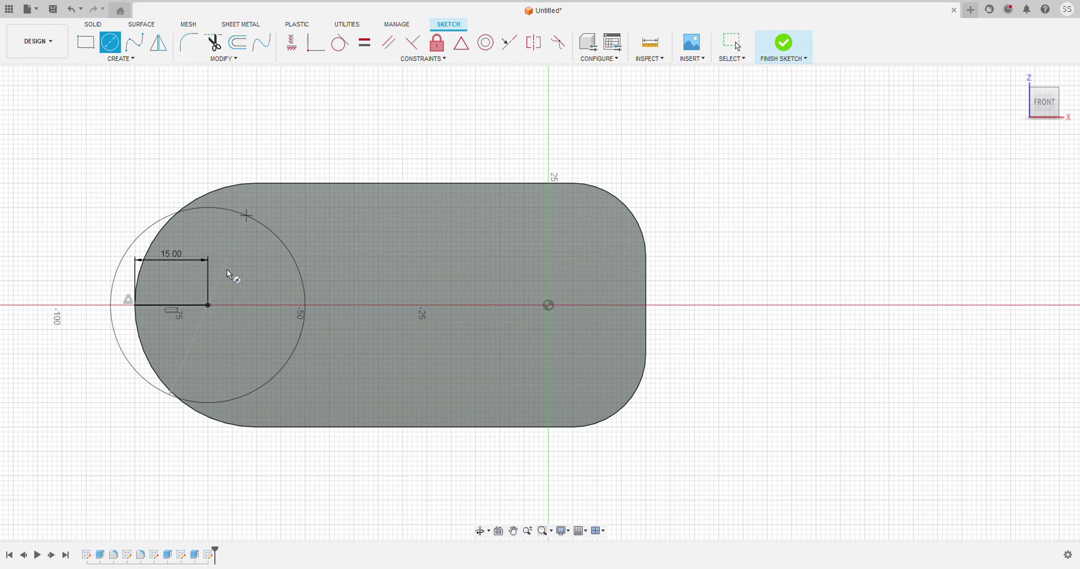
{"action": "key", "text": "Escape"}
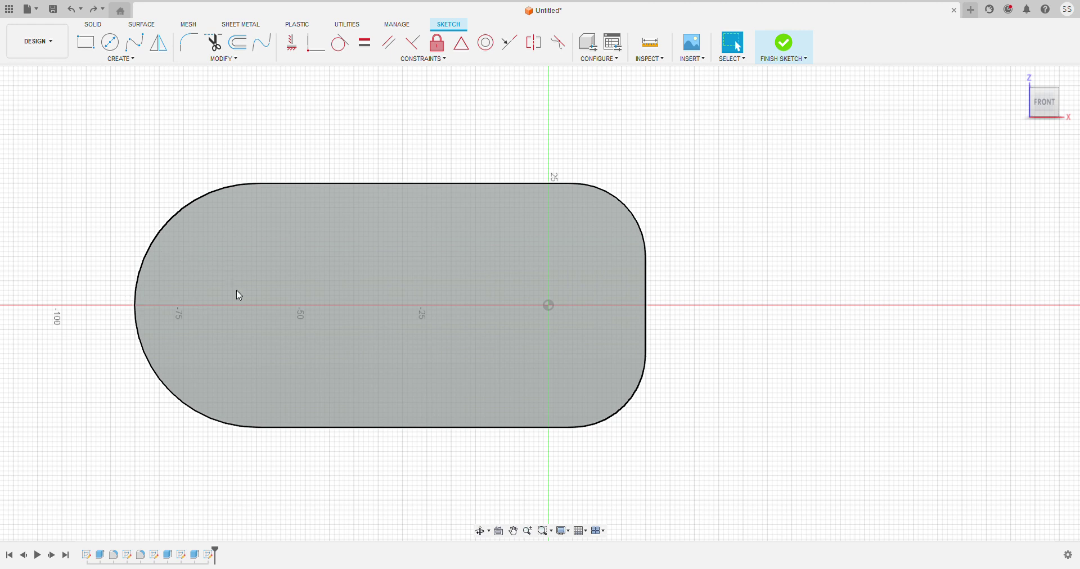
Draw three concentric circles with diameters of 40, 30 and 20 mm at the centre of the plate's rounded left end.
{"action": "left_click", "coordinate": [111, 42]}
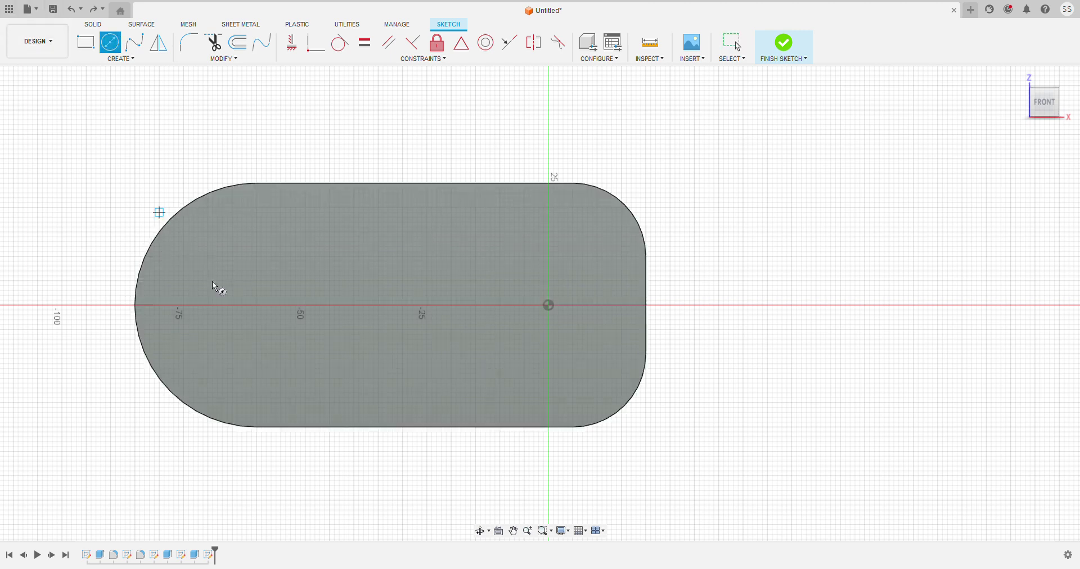
{"action": "left_click", "coordinate": [258, 304]}
{"action": "left_click", "coordinate": [276, 241]}
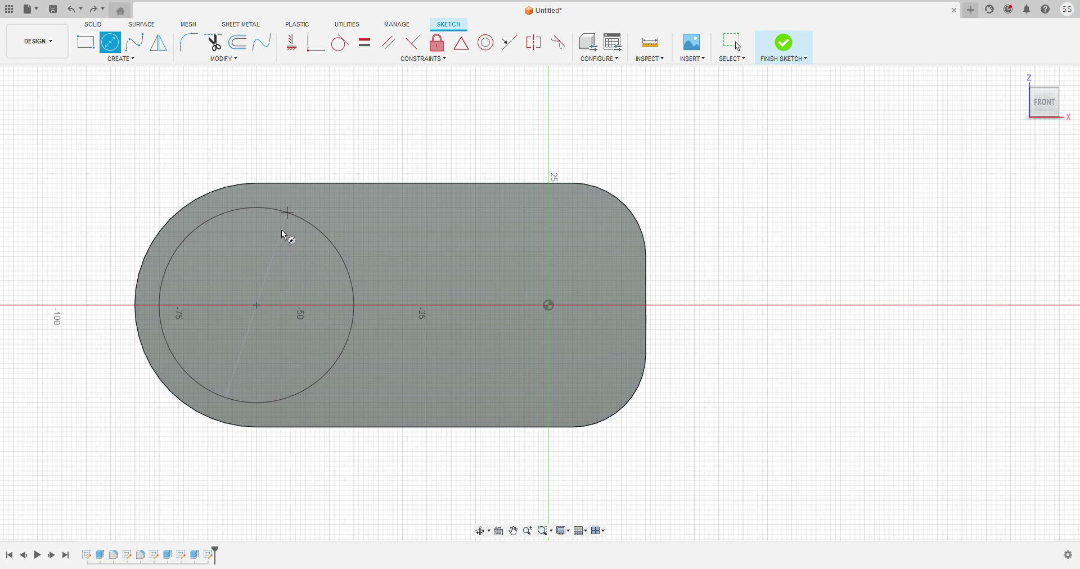
{"action": "key", "text": "Return"}
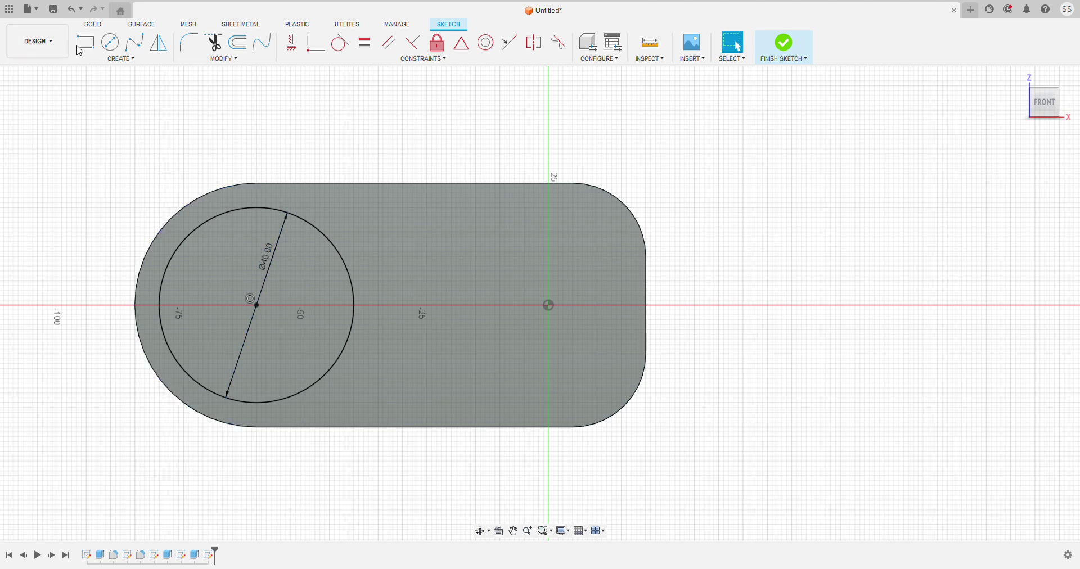
{"action": "left_click", "coordinate": [110, 43]}
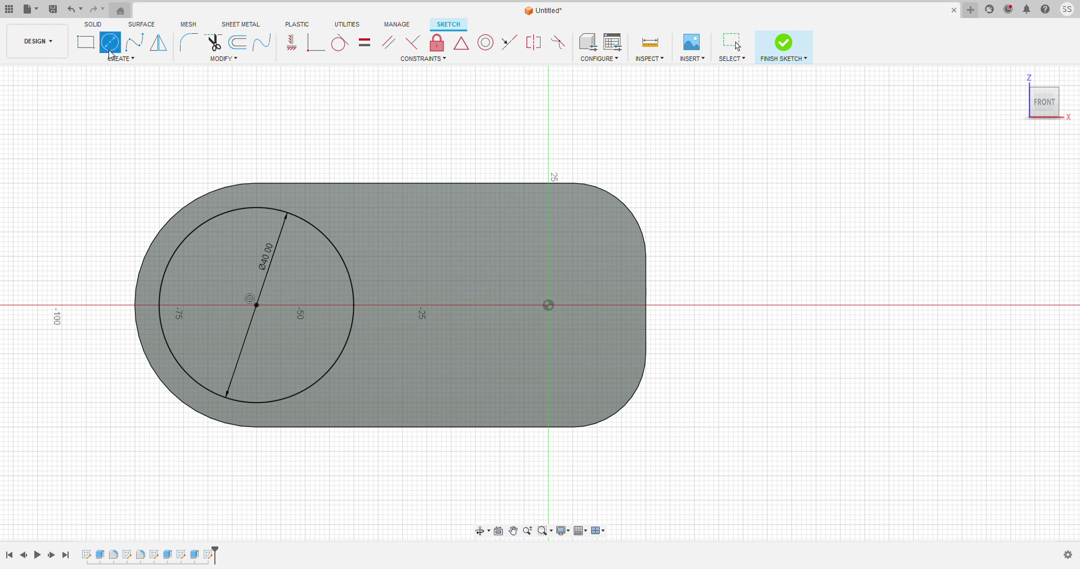
{"action": "left_click", "coordinate": [257, 305]}
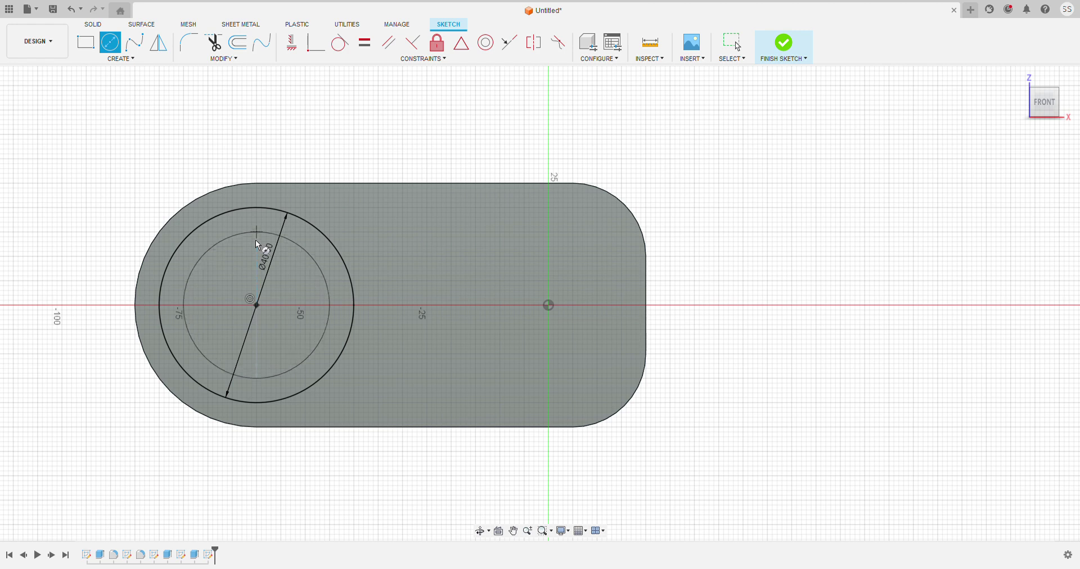
{"action": "key", "text": "Return"}
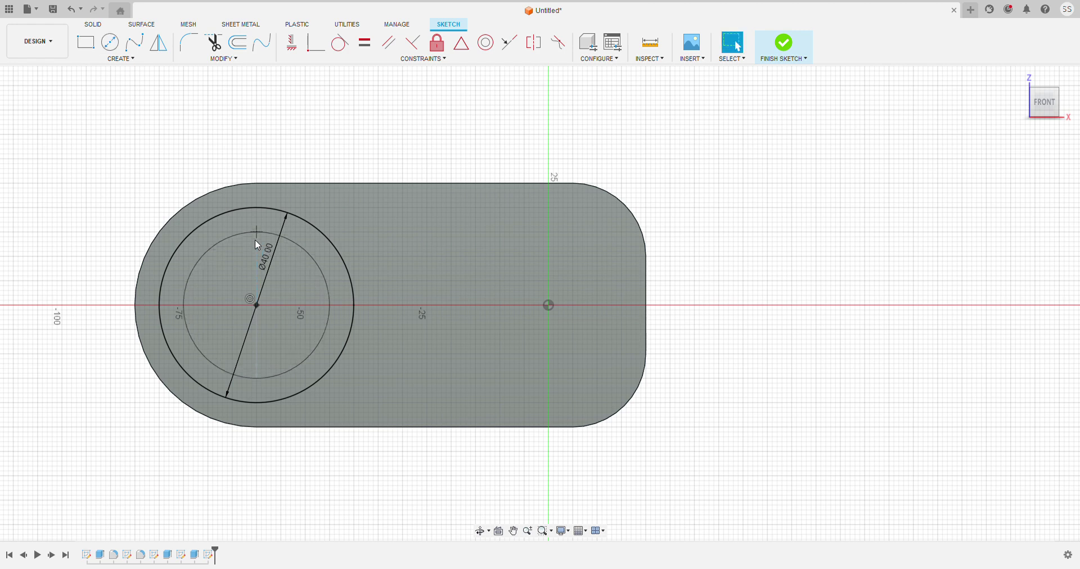
{"action": "left_click", "coordinate": [111, 43]}
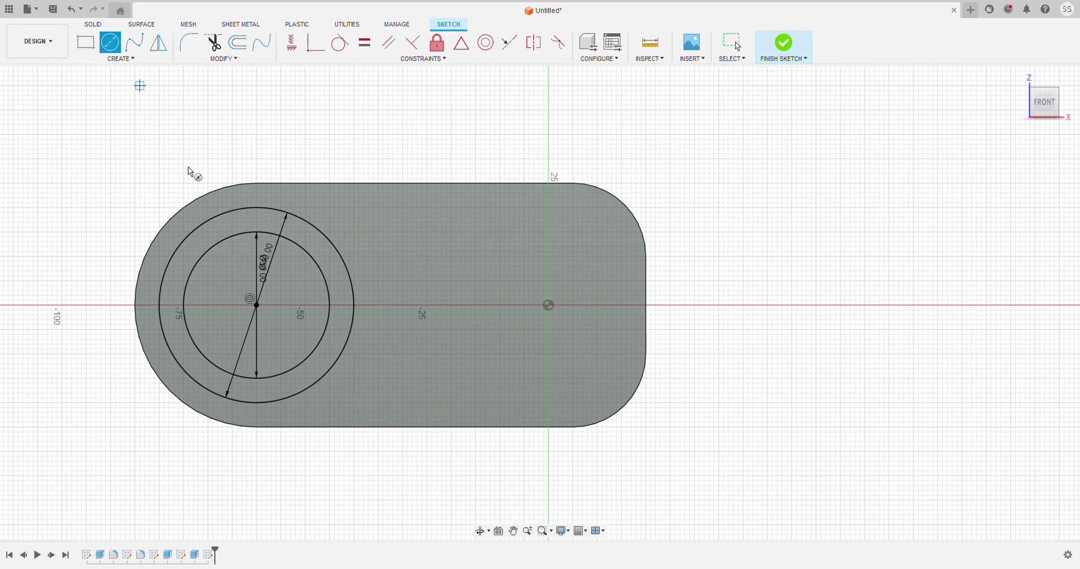
{"action": "left_click", "coordinate": [258, 305]}
{"action": "left_click", "coordinate": [261, 258]}
{"action": "key", "text": "Escape"}
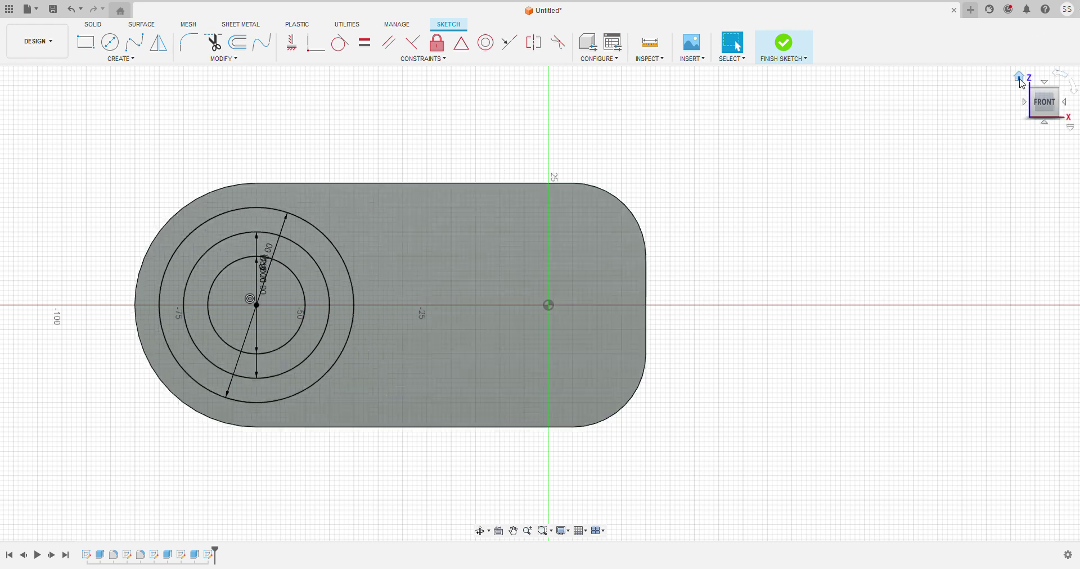
Extrude the ring between the two largest circles 20 mm forward from the plate's front face.
{"action": "left_click", "coordinate": [1021, 82]}
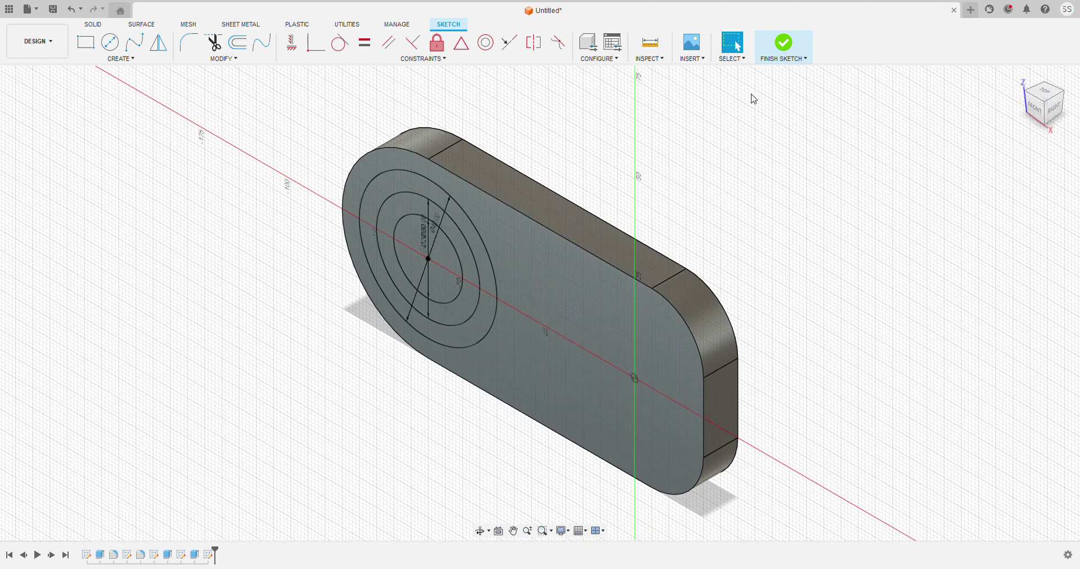
{"action": "left_click", "coordinate": [390, 190]}
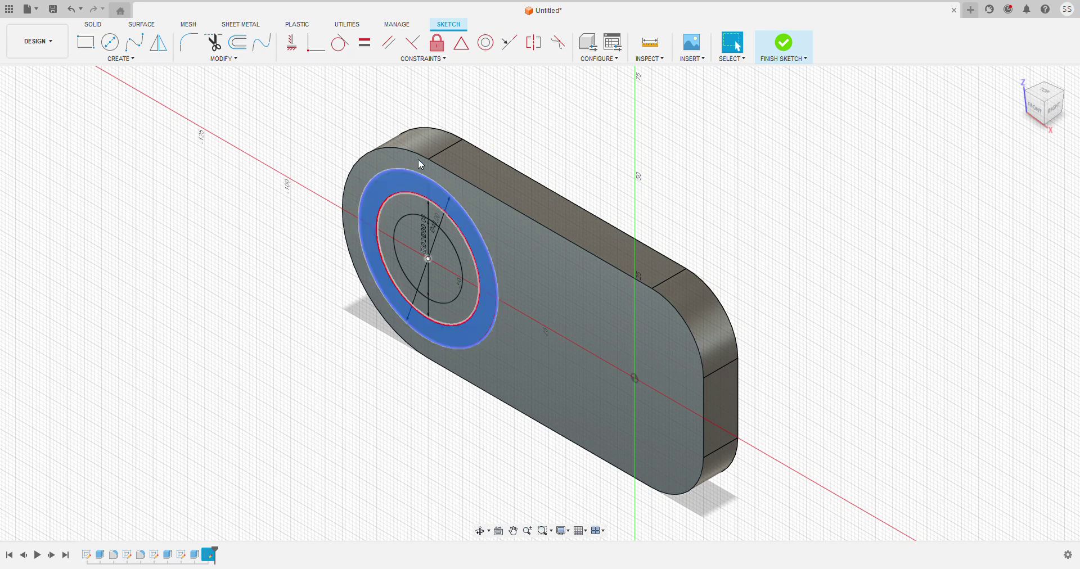
{"action": "key", "text": "e"}
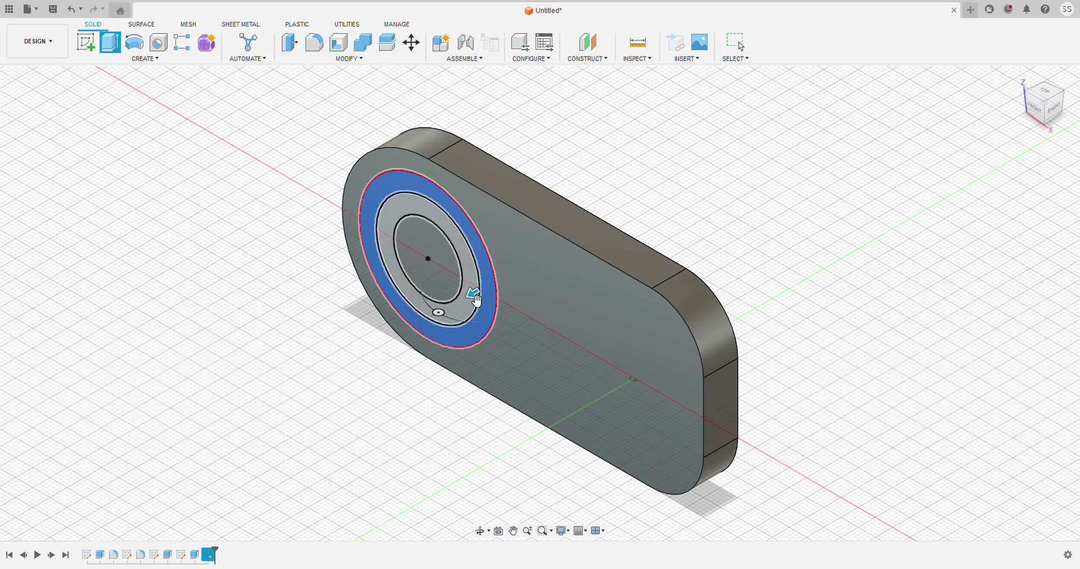
{"action": "left_click_drag", "start_coordinate": [478, 300], "coordinate": [394, 340]}
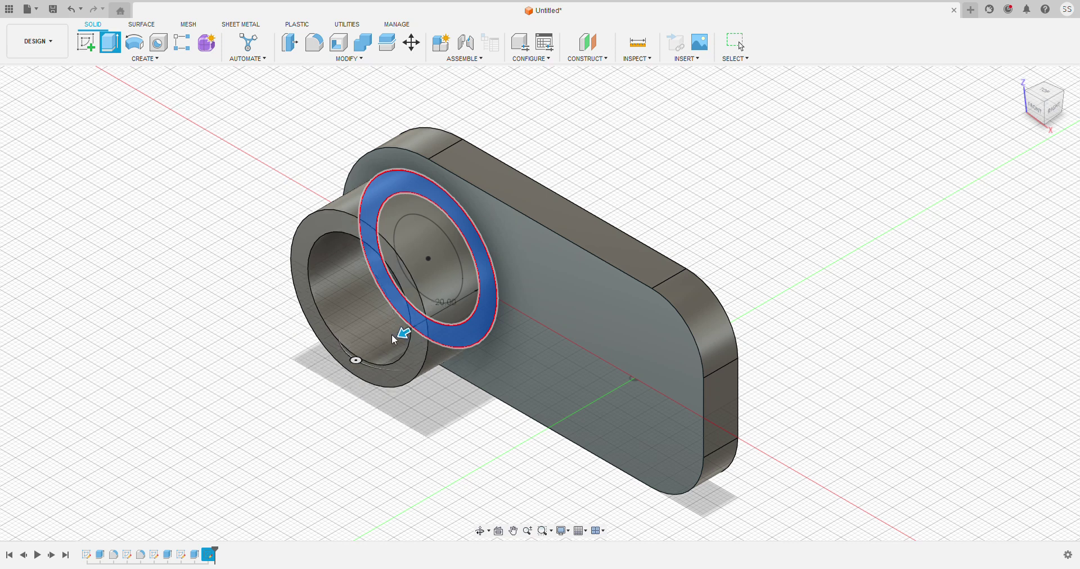
{"action": "key", "text": "Return"}
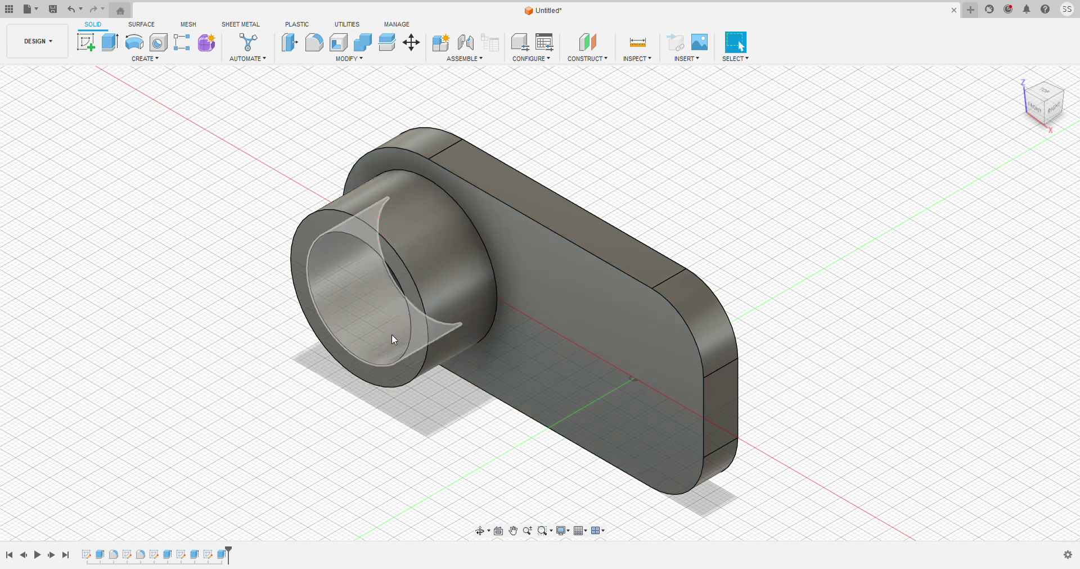
On a new sketch on the circular face inside the raised ring, draw a 20 mm diameter circle concentric with the ring and finish the sketch.
{"action": "left_click", "coordinate": [1037, 112]}
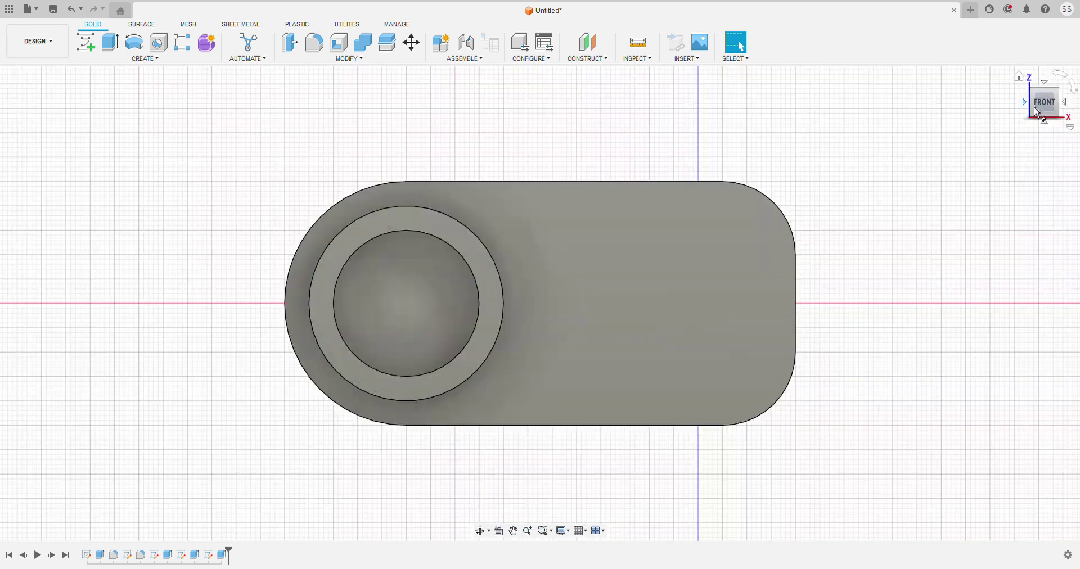
{"action": "mouse_move", "coordinate": [1049, 121]}
{"action": "left_mouse_down"}
{"action": "mouse_move", "coordinate": [1054, 91]}
{"action": "mouse_move", "coordinate": [1058, 121]}
{"action": "left_mouse_up"}
{"action": "left_click", "coordinate": [1046, 106]}
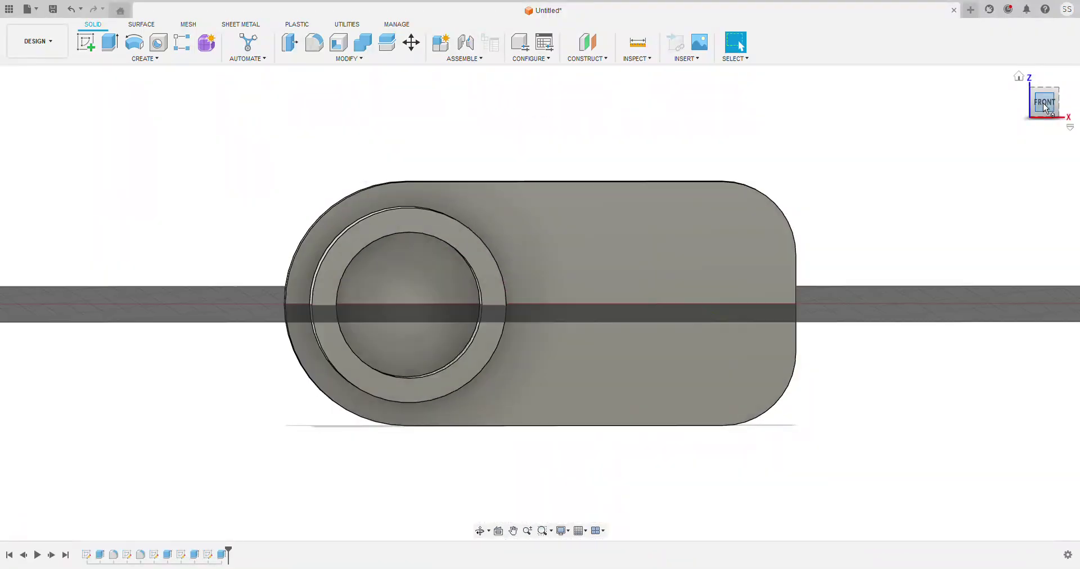
{"action": "left_click", "coordinate": [85, 42]}
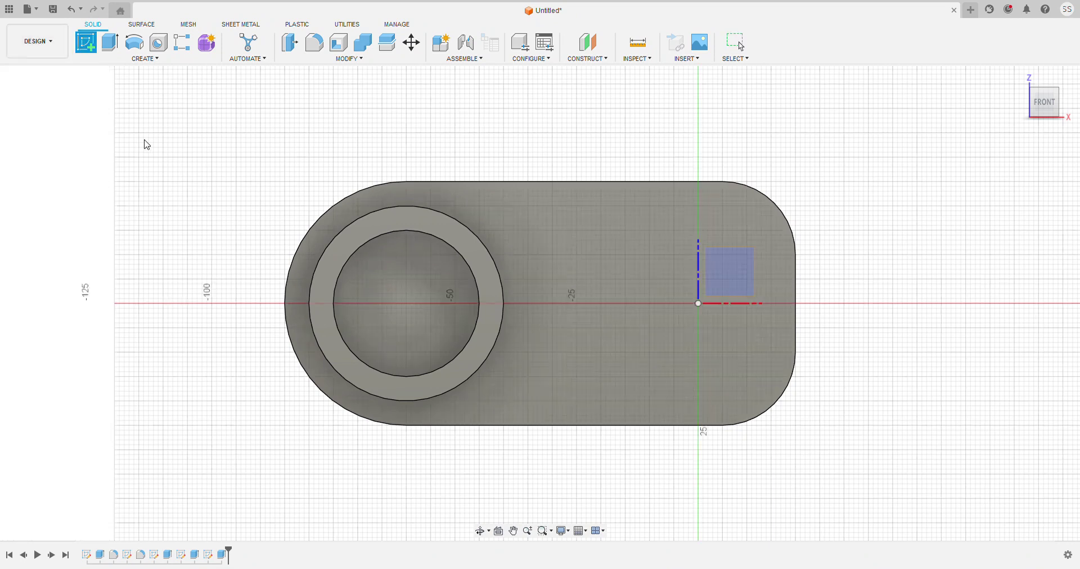
{"action": "left_click", "coordinate": [377, 313]}
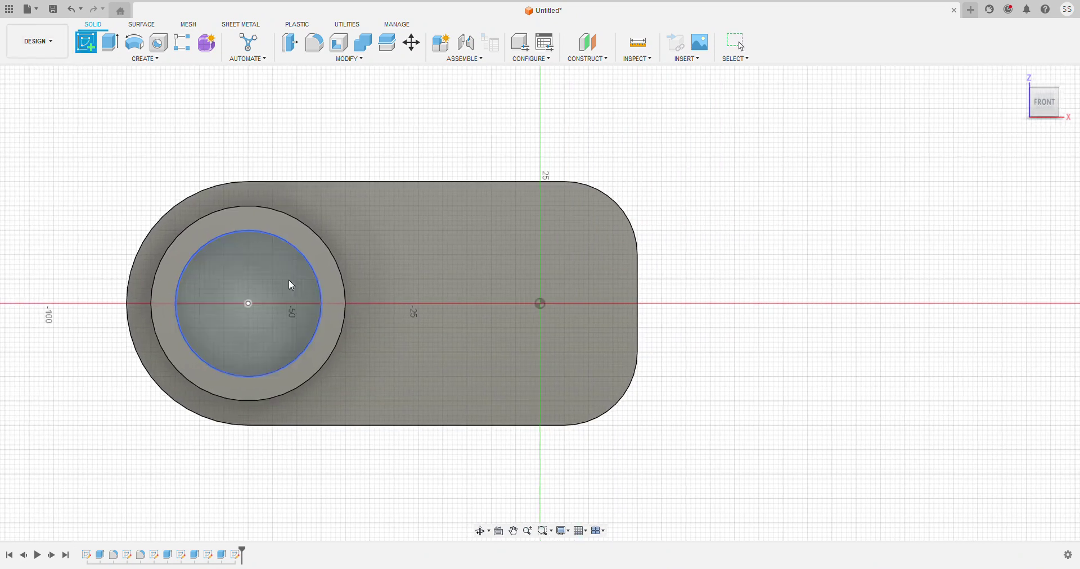
{"action": "key", "text": "c"}
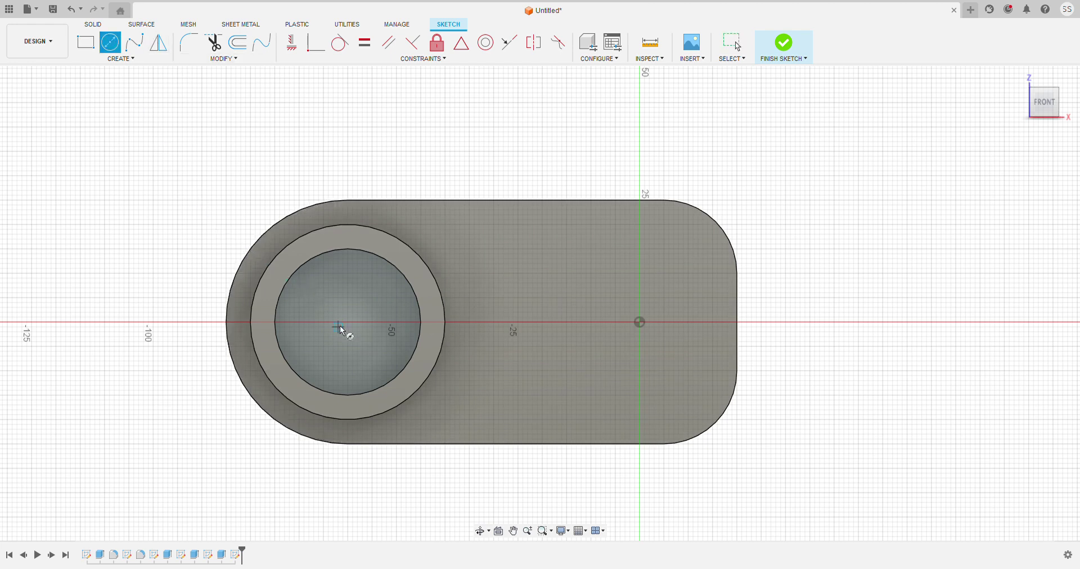
{"action": "left_click", "coordinate": [348, 322]}
{"action": "type", "text": "20"}
{"action": "key", "text": "Return"}
{"action": "key", "text": "Escape"}
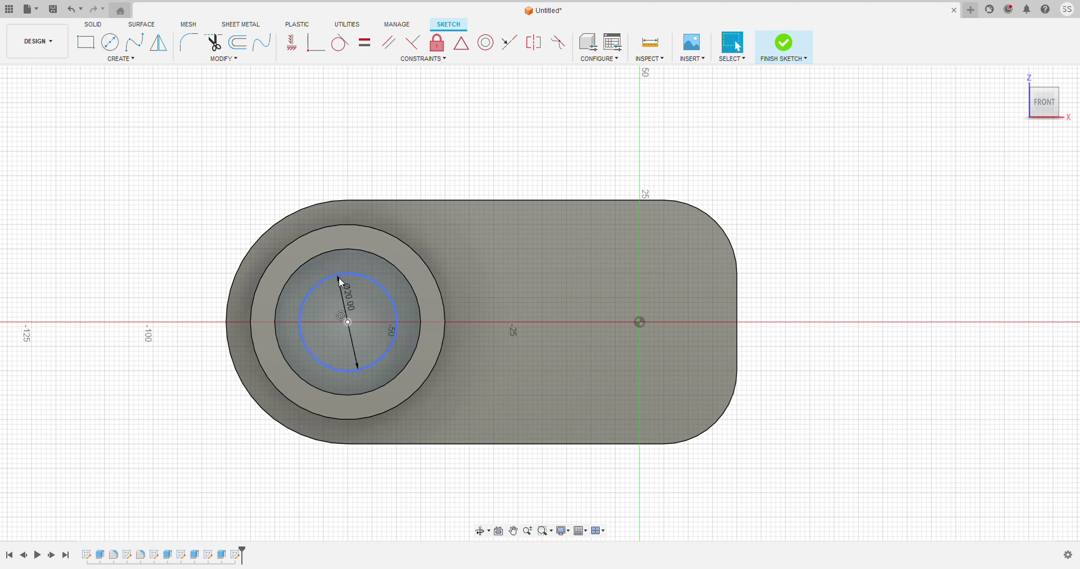
{"action": "left_click", "coordinate": [779, 45]}
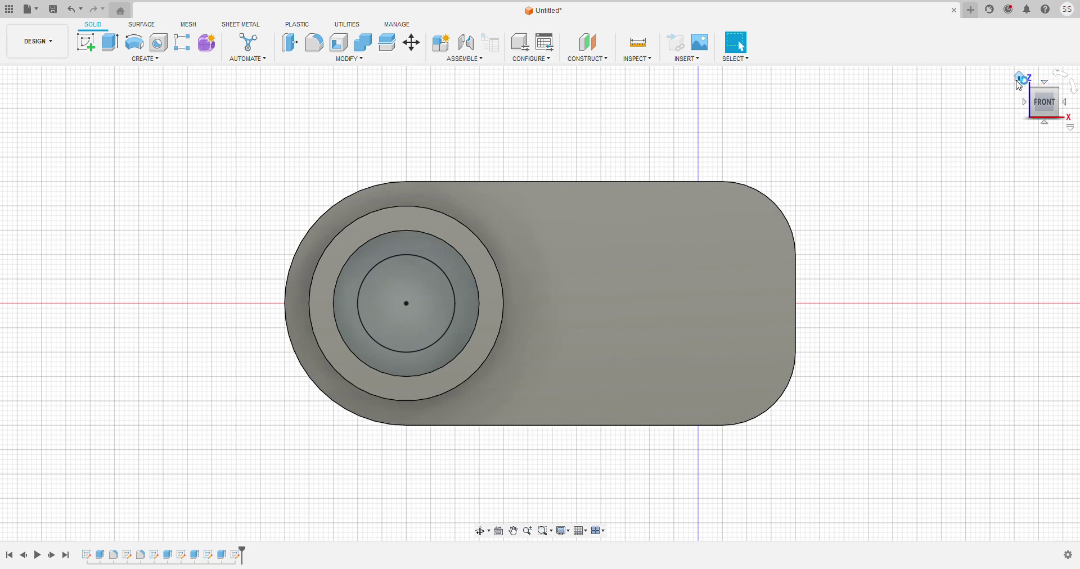
Extrude the area between the ring's inner wall and the 20 mm circle 15 mm forward to form an inner step.
{"action": "left_click", "coordinate": [1019, 76]}
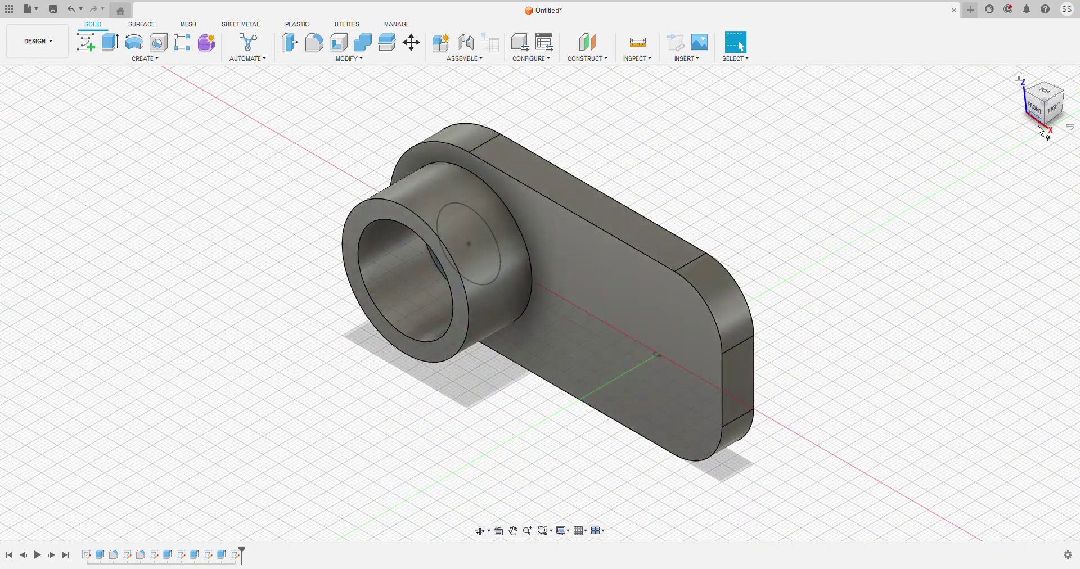
{"action": "left_click_drag", "start_coordinate": [1040, 111], "coordinate": [1071, 95]}
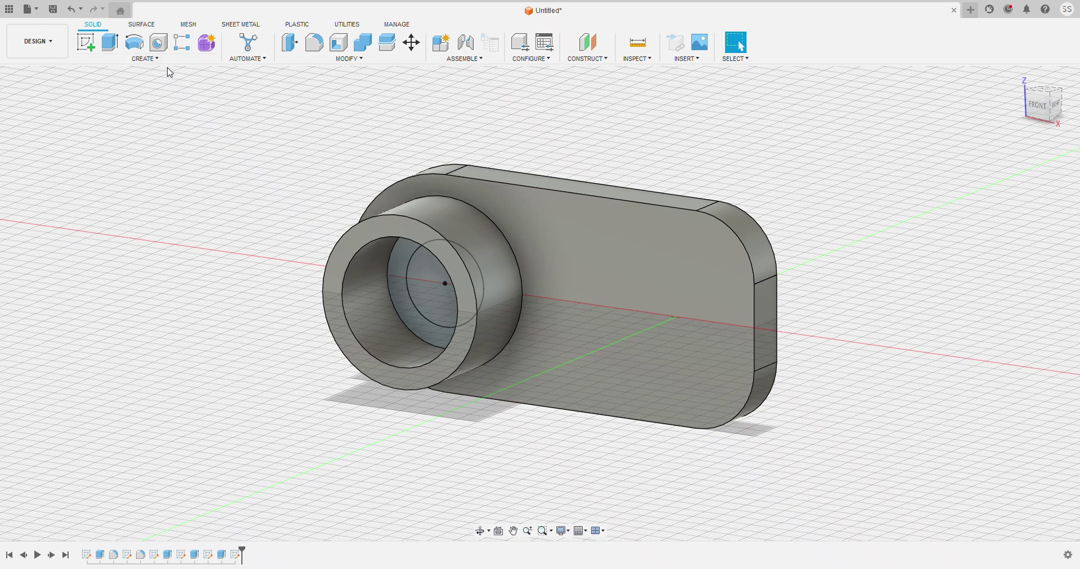
{"action": "key", "text": "e"}
{"action": "left_click", "coordinate": [407, 255]}
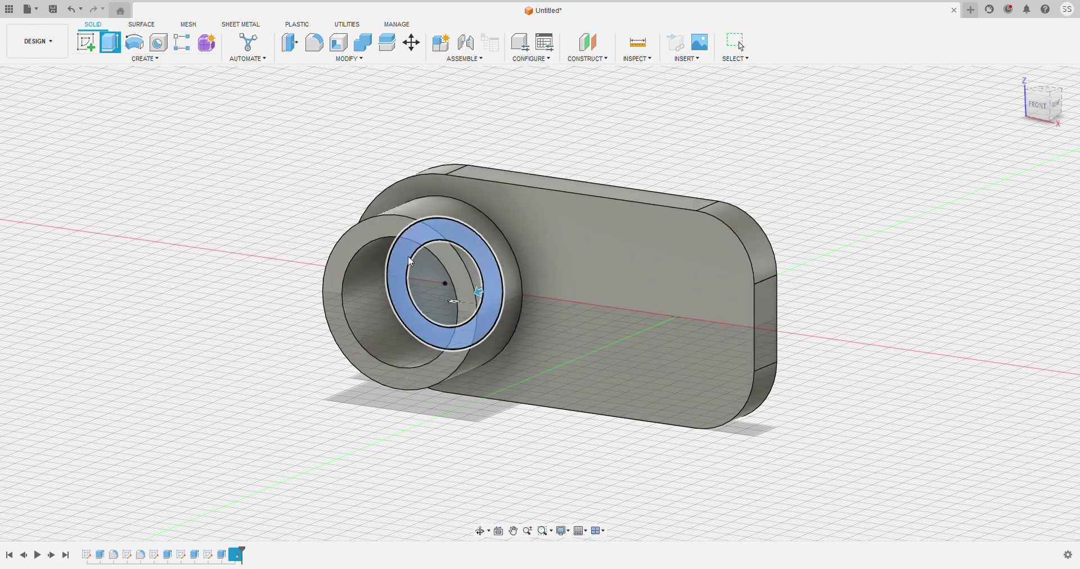
{"action": "left_click_drag", "start_coordinate": [479, 293], "coordinate": [454, 312]}
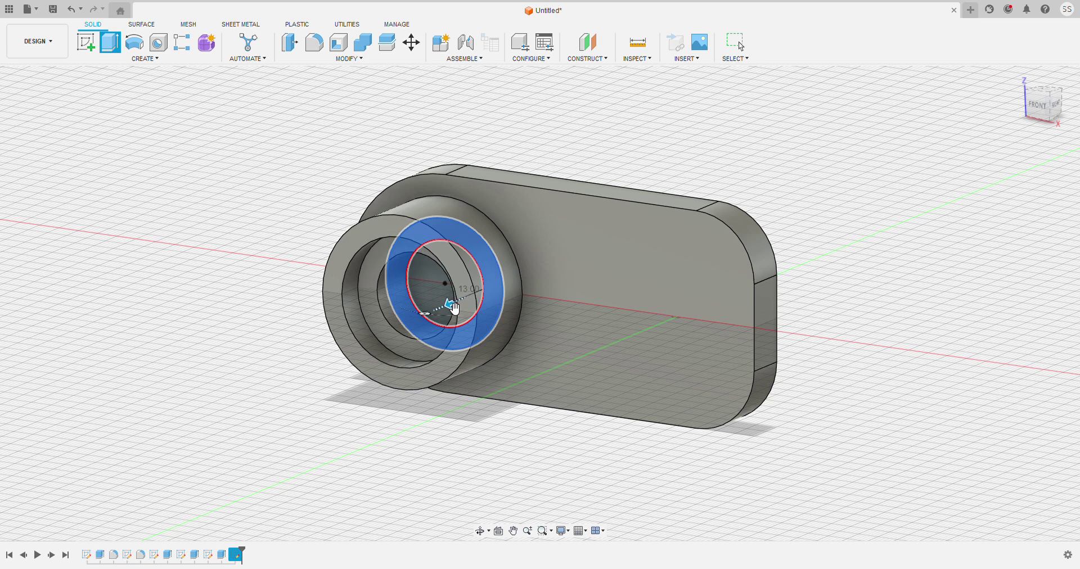
{"action": "left_click_drag", "start_coordinate": [454, 308], "coordinate": [454, 308]}
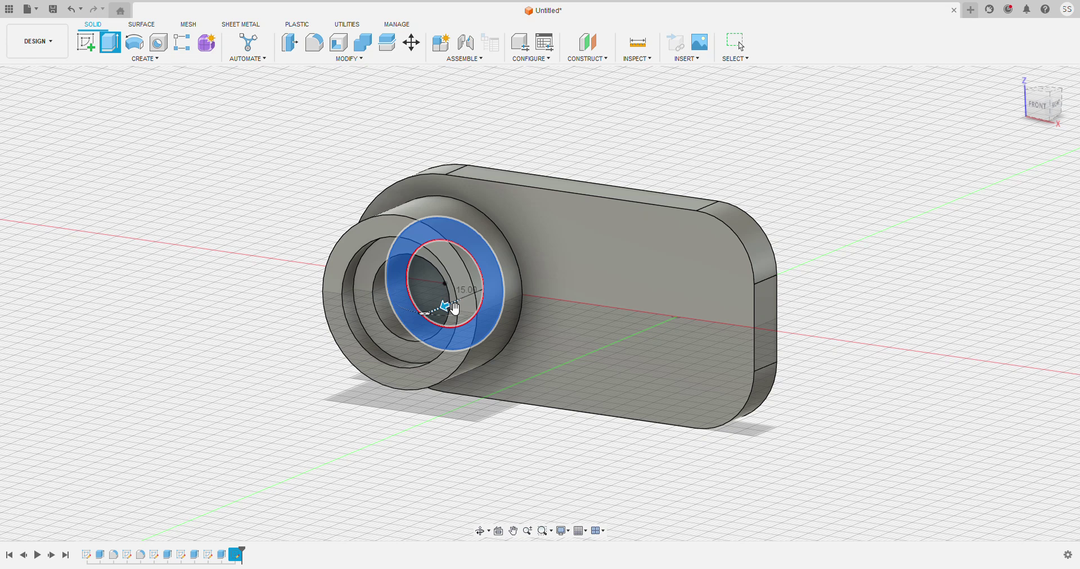
{"action": "key", "text": "Return"}
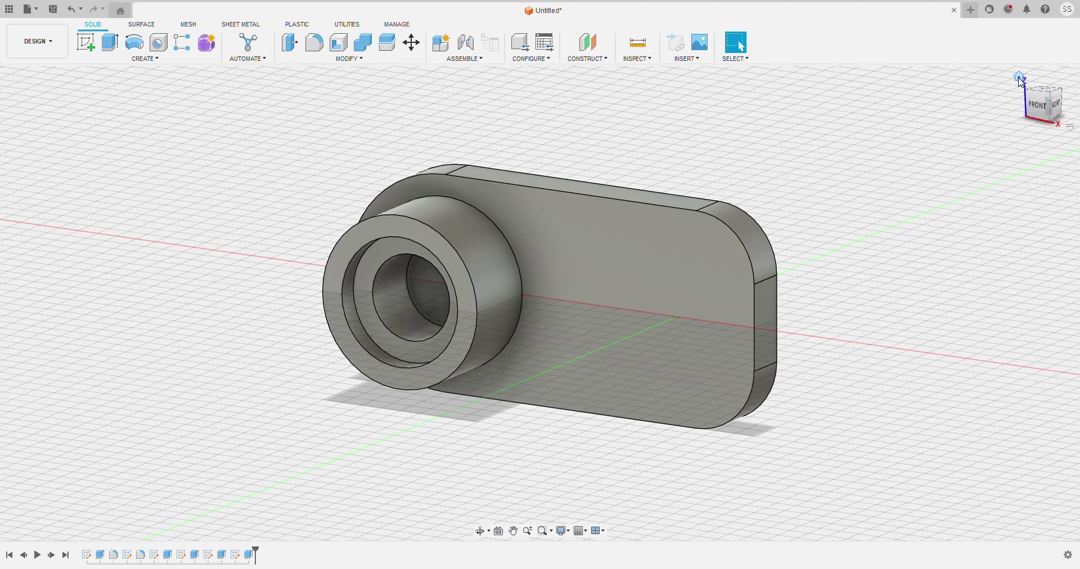
On a new sketch on the front XZ plane, draw a narrow rectangle along the horizontal axis from the ring's outer edge to the plate's right edge.
{"action": "left_click", "coordinate": [1019, 77]}
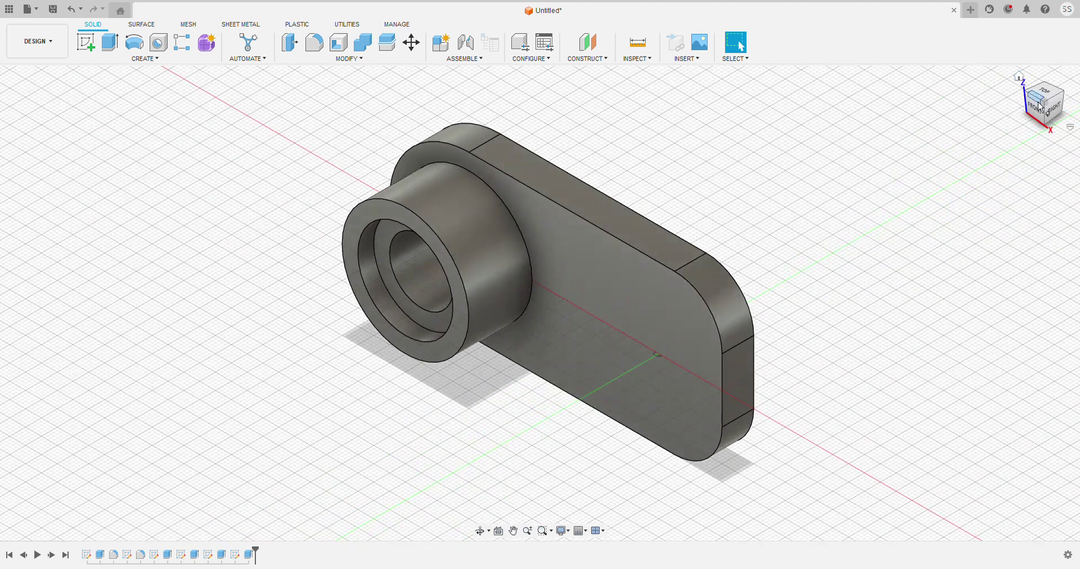
{"action": "mouse_move", "coordinate": [1043, 108]}
{"action": "left_mouse_down"}
{"action": "mouse_move", "coordinate": [1062, 94]}
{"action": "mouse_move", "coordinate": [1062, 106]}
{"action": "left_mouse_up"}
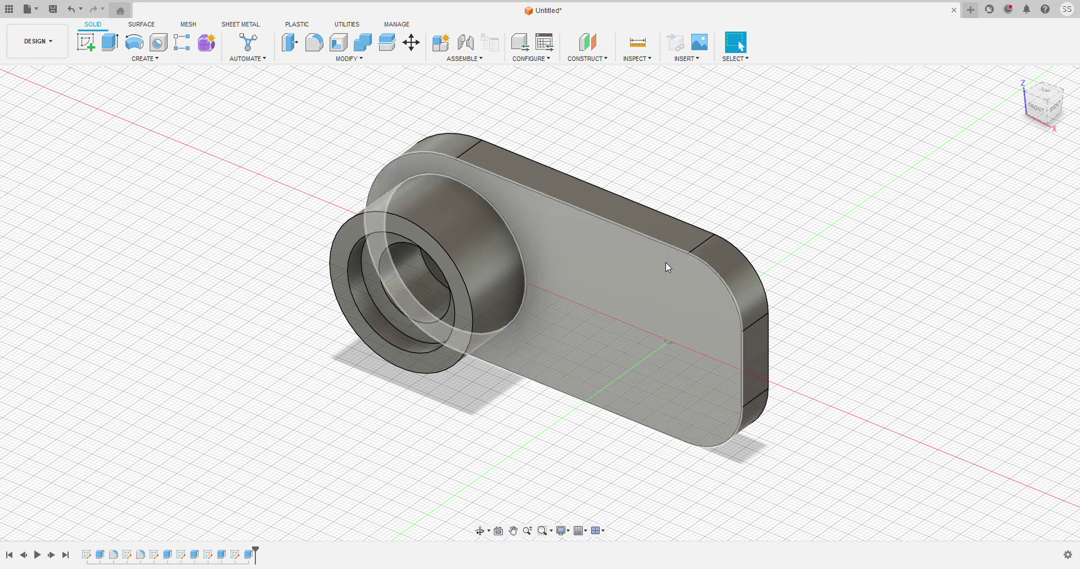
{"action": "left_click", "coordinate": [1045, 117]}
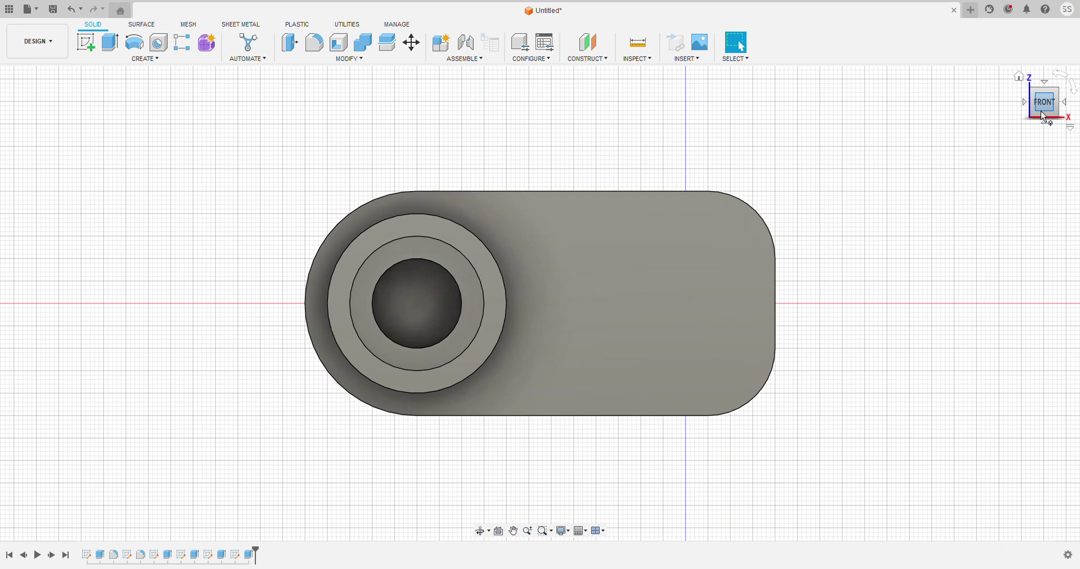
{"action": "left_click", "coordinate": [86, 43]}
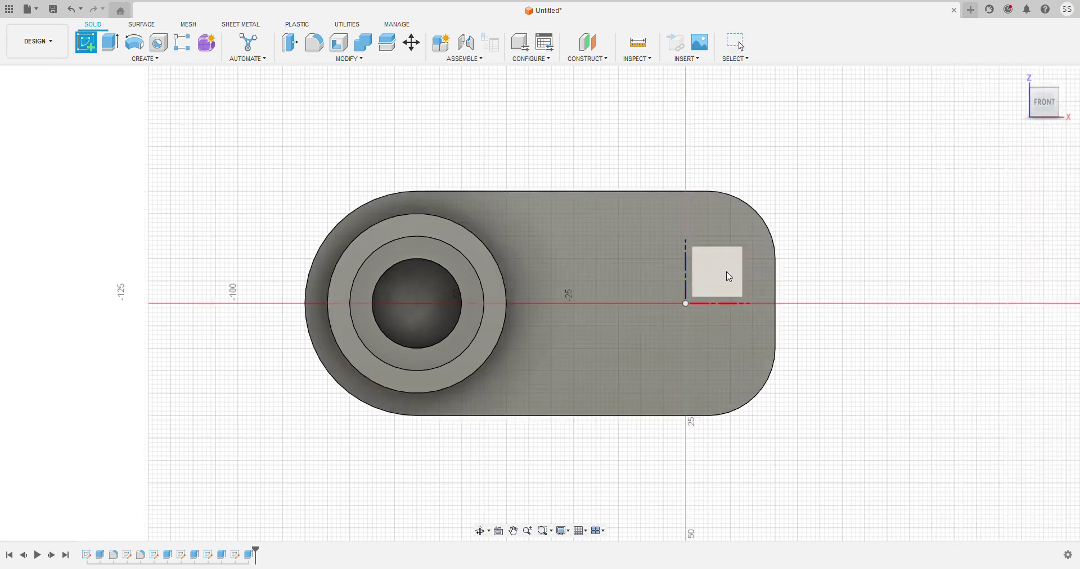
{"action": "left_click", "coordinate": [729, 277]}
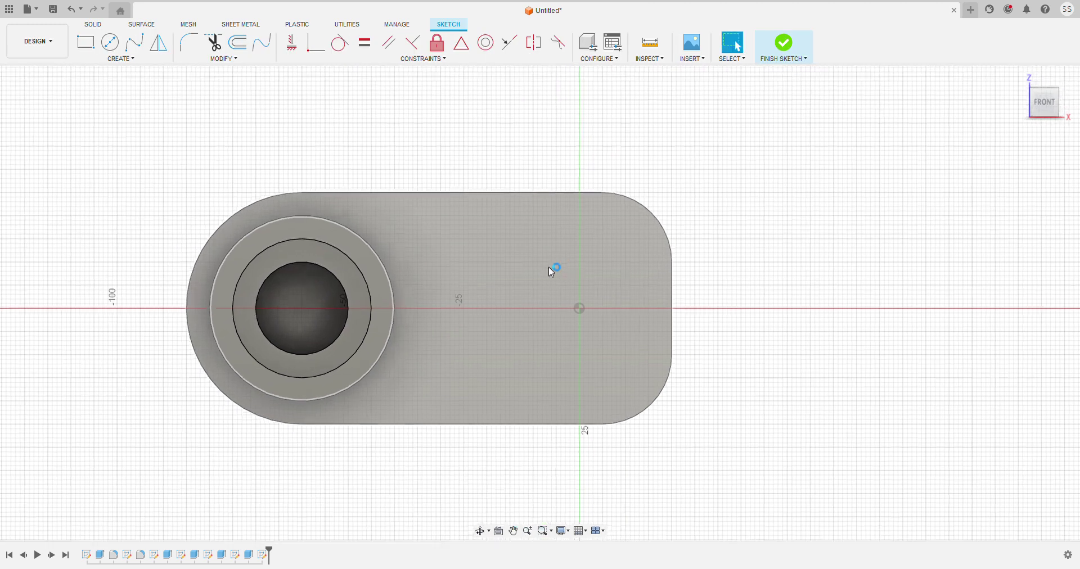
{"action": "scroll", "coordinate": [612, 269], "scroll_direction": "down", "scroll_amount": 3}
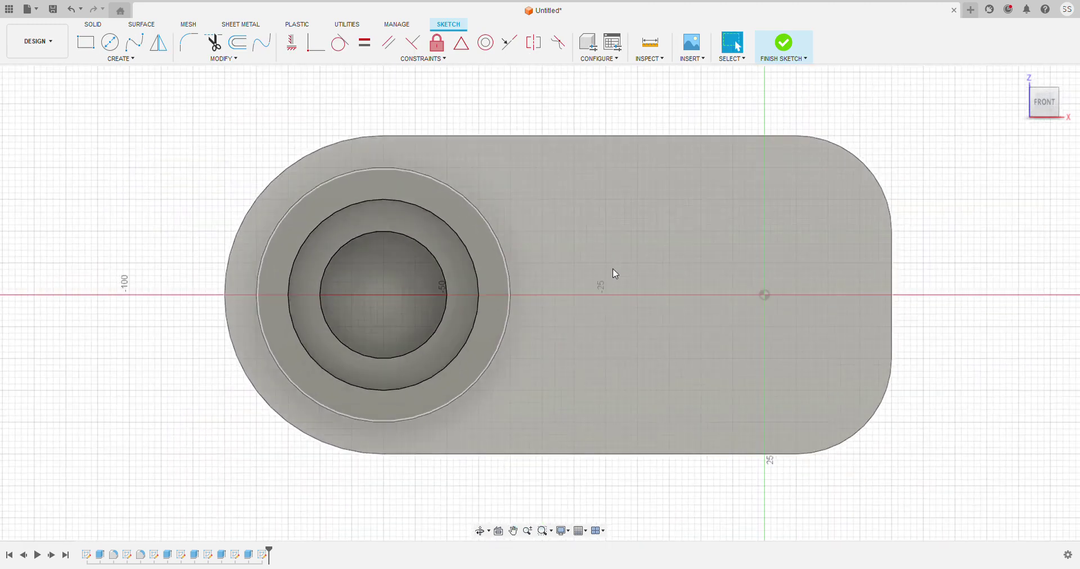
{"action": "scroll", "coordinate": [613, 268], "scroll_direction": "down", "scroll_amount": 1}
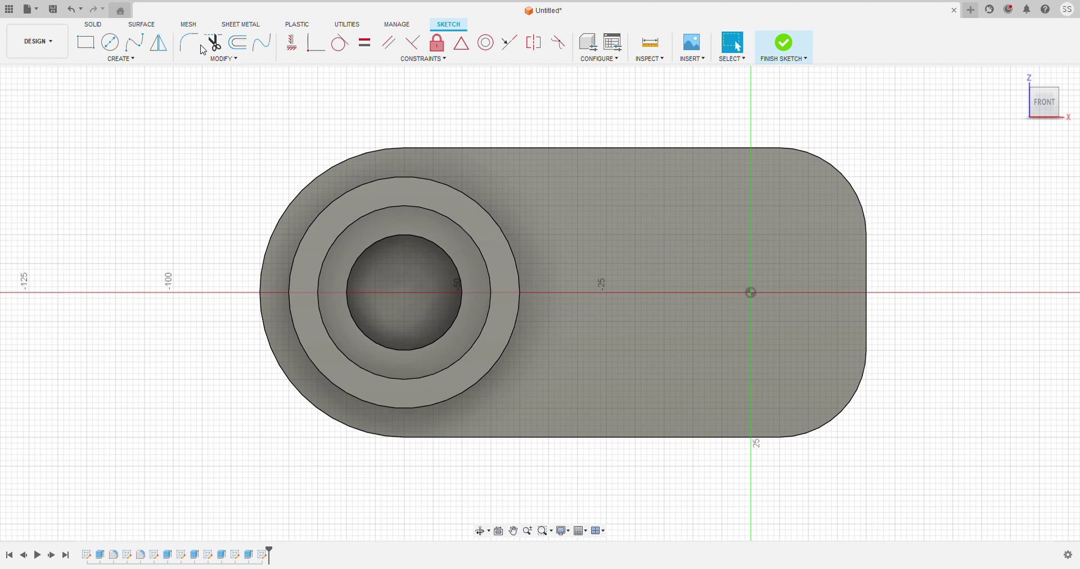
{"action": "left_click", "coordinate": [88, 46]}
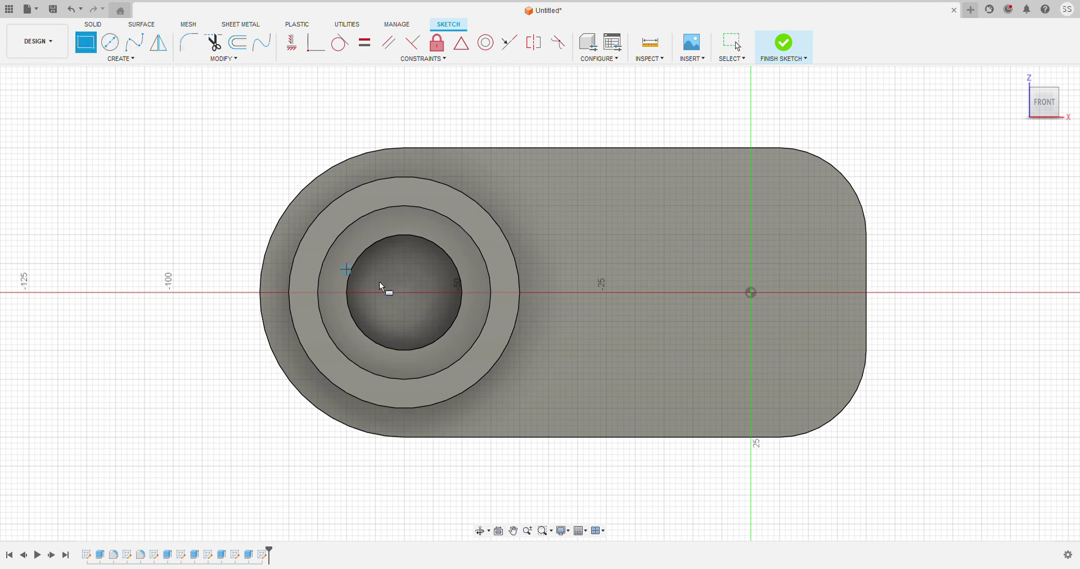
{"action": "left_click", "coordinate": [516, 264]}
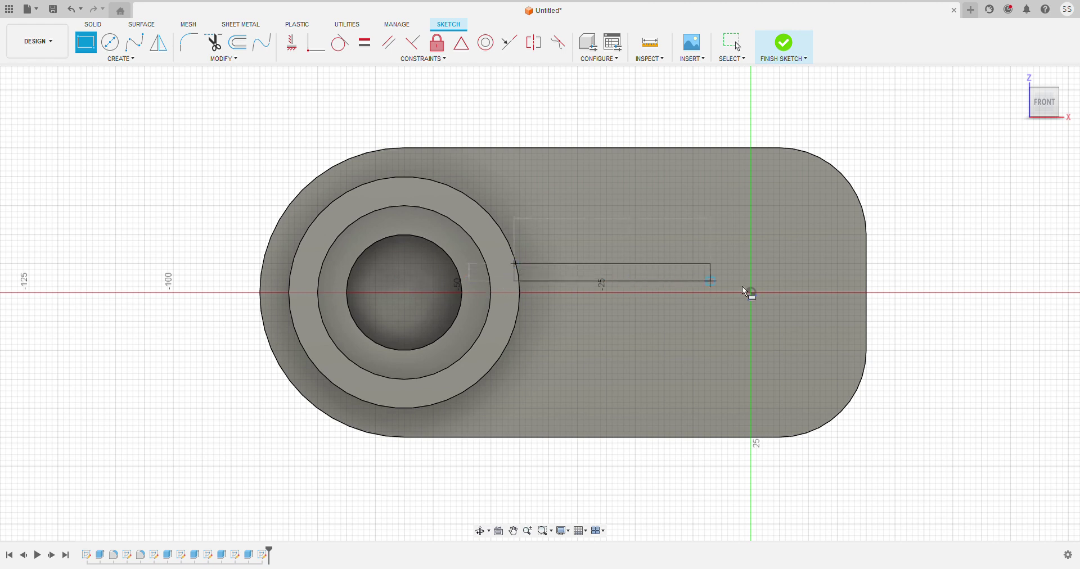
{"action": "left_click", "coordinate": [867, 325]}
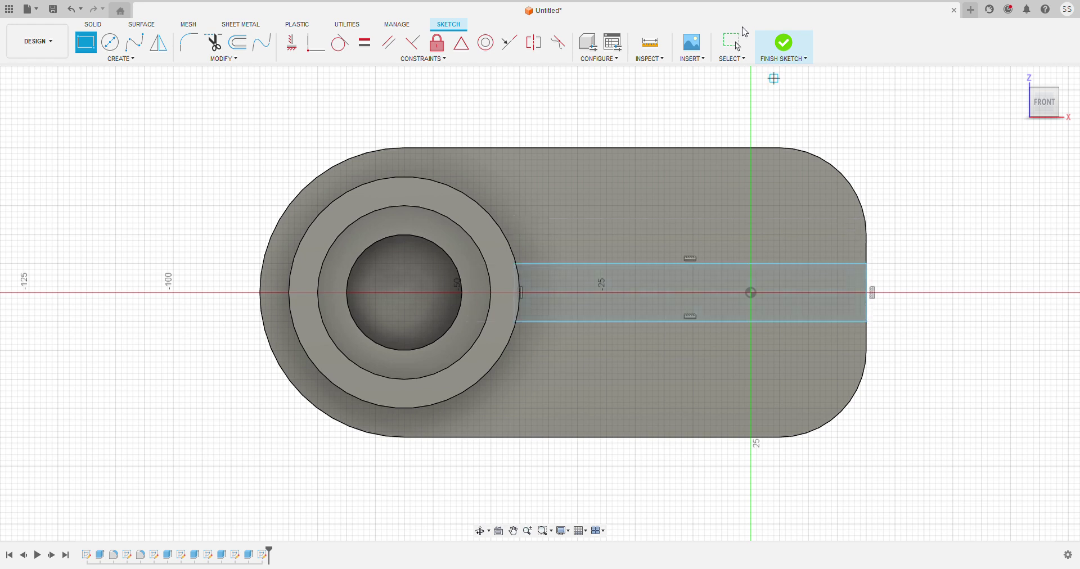
{"action": "left_click", "coordinate": [785, 44]}
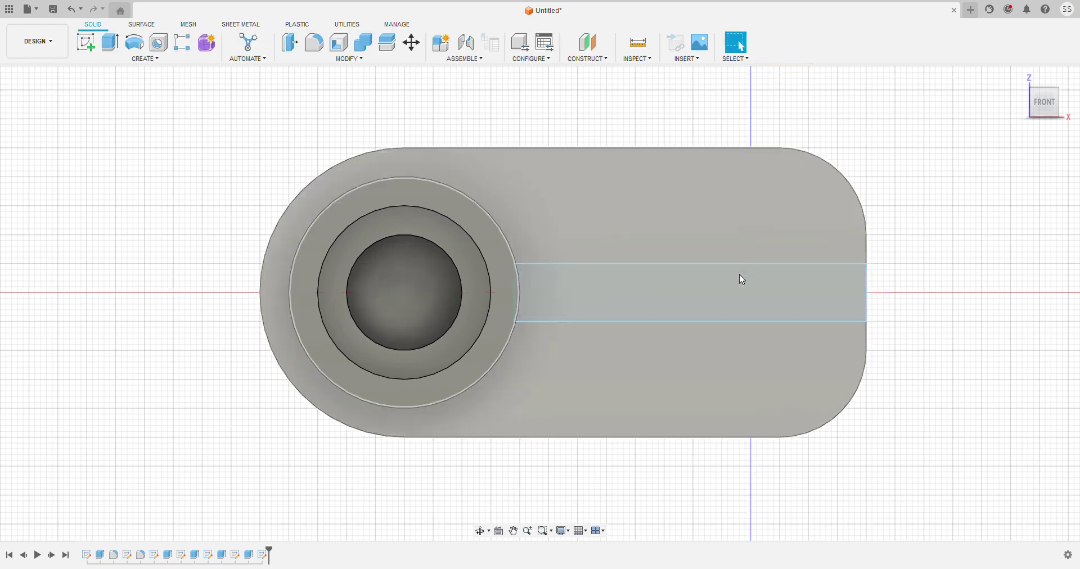
Extrude the rectangle 20 mm forward from the plate's front face to form a horizontal rib joined to the ring.
{"action": "left_click", "coordinate": [738, 291]}
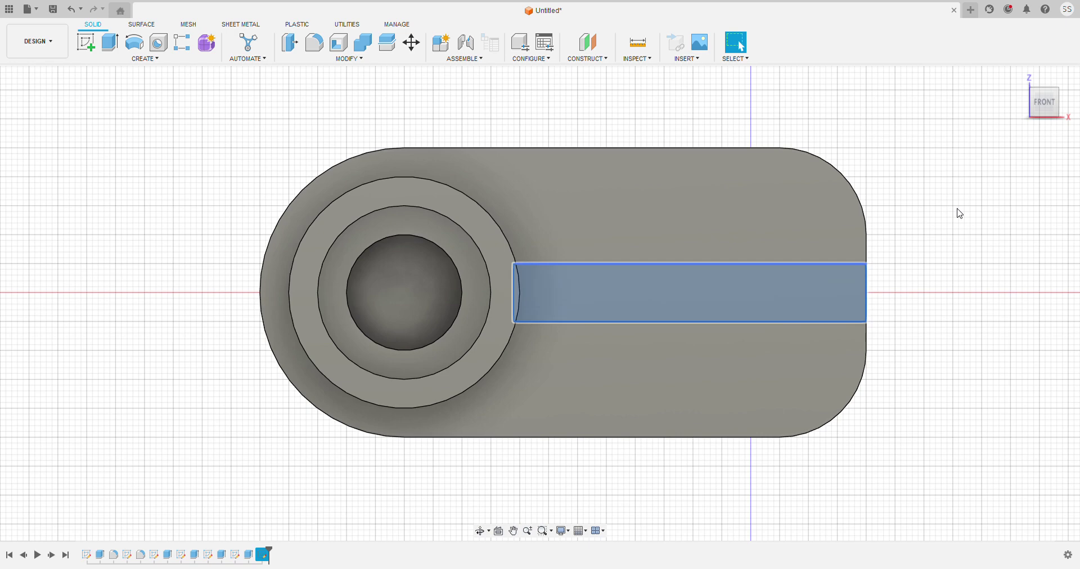
{"action": "left_click", "coordinate": [1046, 85]}
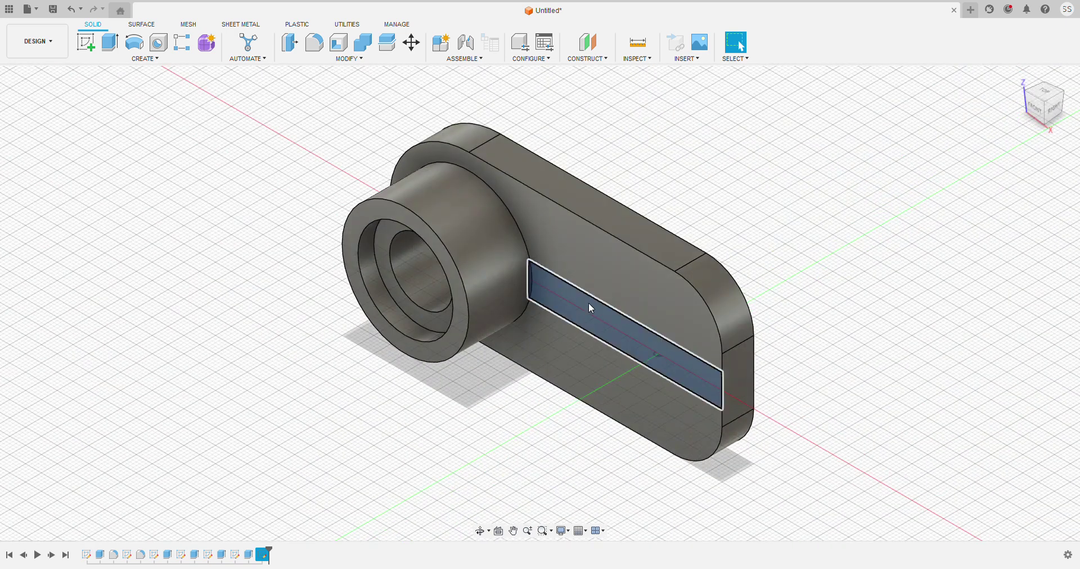
{"action": "key", "text": "e"}
{"action": "left_click_drag", "start_coordinate": [634, 341], "coordinate": [578, 374]}
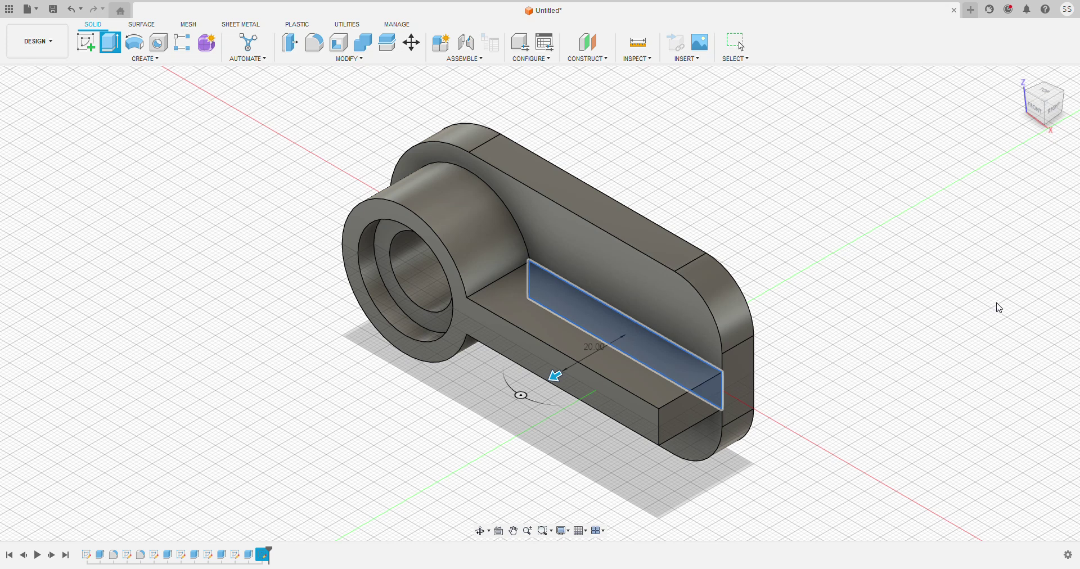
{"action": "key", "text": "Return"}
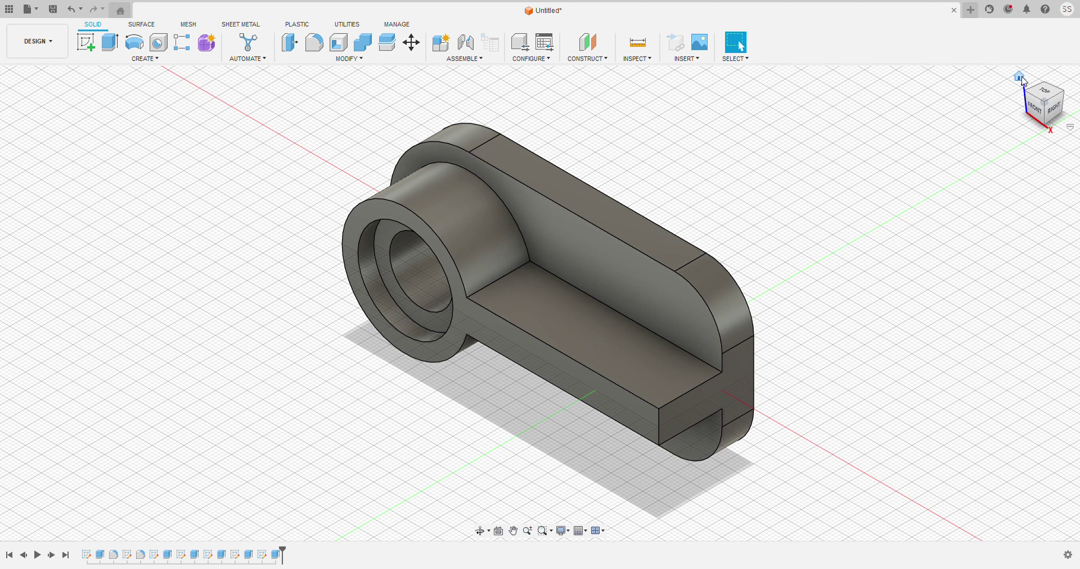
Fillet the vertical outer edge at the rib's free end so the rounding spans the rib's full depth to the plate.
{"action": "left_click", "coordinate": [657, 435]}
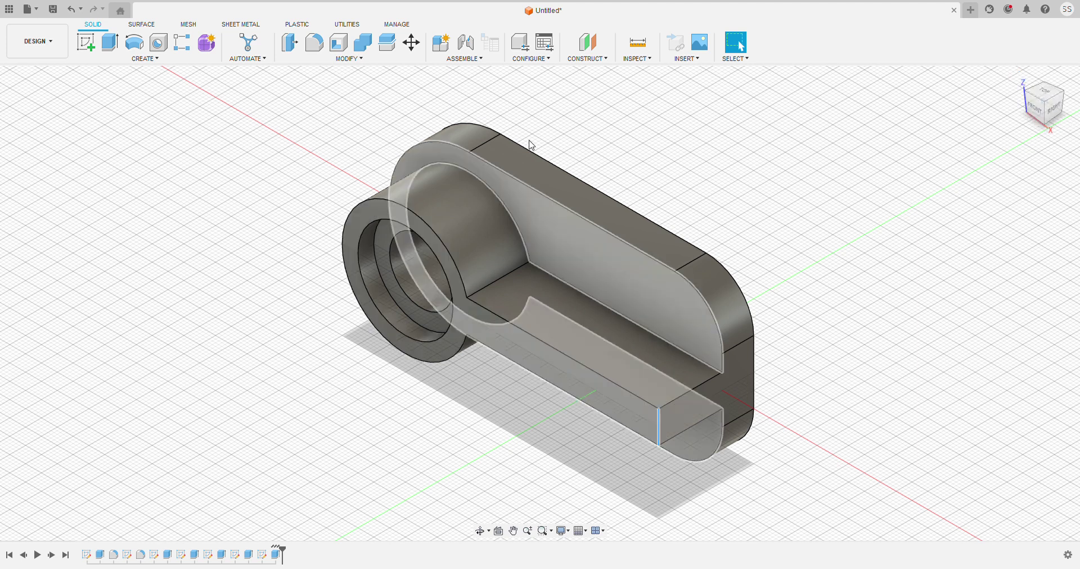
{"action": "left_click", "coordinate": [316, 45]}
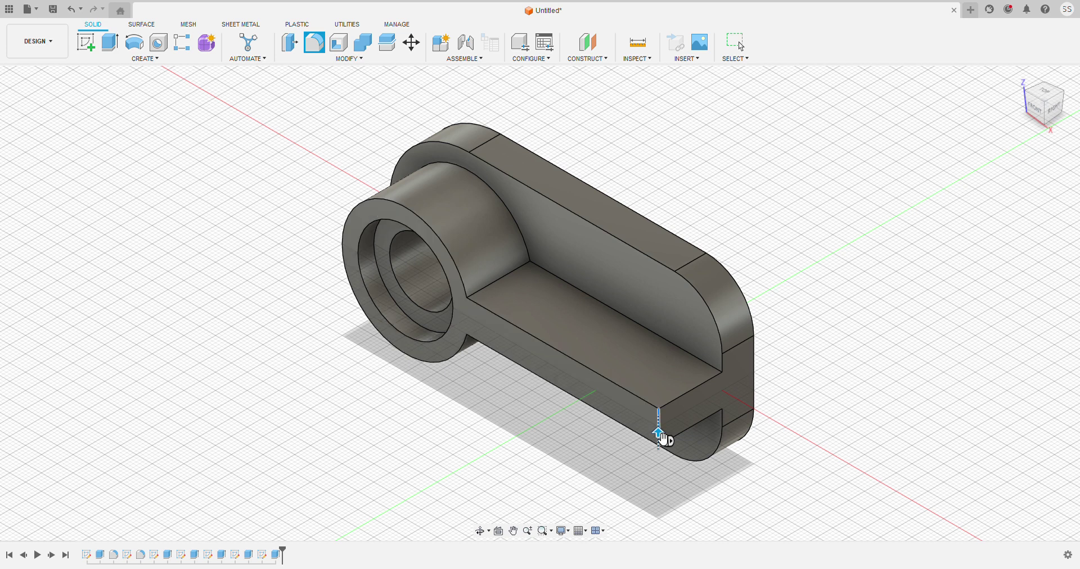
{"action": "left_click_drag", "start_coordinate": [664, 439], "coordinate": [669, 419]}
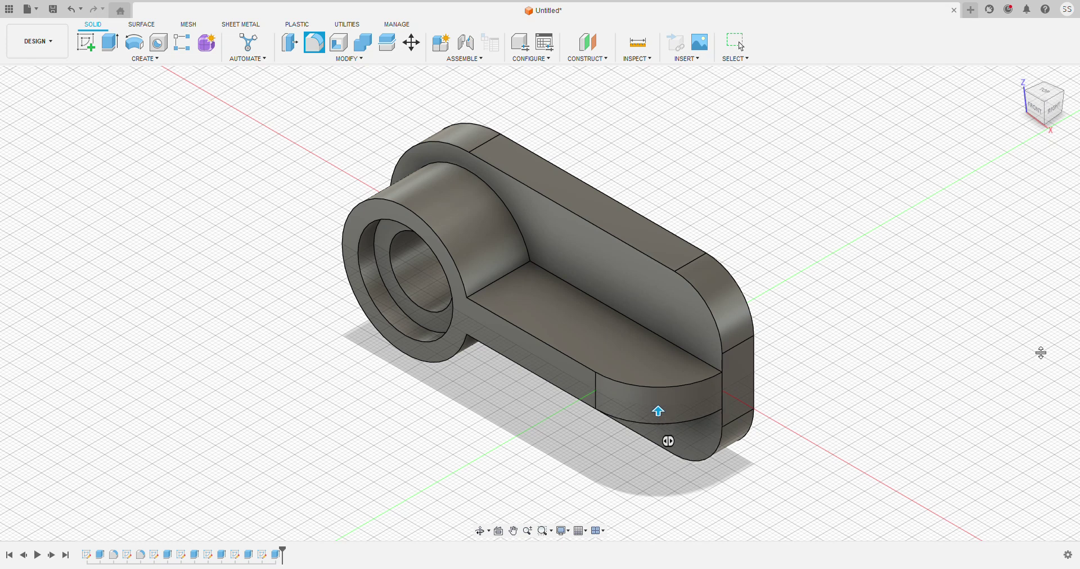
{"action": "key", "text": "Return"}
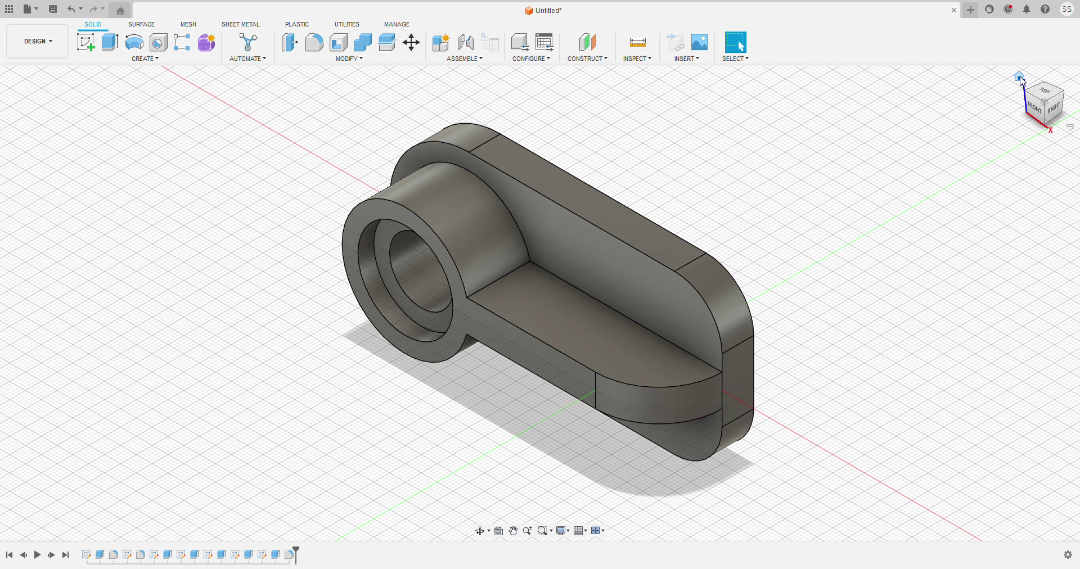
On a new front-plane sketch, draw a vertical line up from the lower-right rounding's start and a horizontal line to the plate's right edge.
{"action": "mouse_move", "coordinate": [1034, 104]}
{"action": "left_mouse_down"}
{"action": "mouse_move", "coordinate": [1053, 88]}
{"action": "mouse_move", "coordinate": [1050, 110]}
{"action": "mouse_move", "coordinate": [1058, 105]}
{"action": "left_mouse_up"}
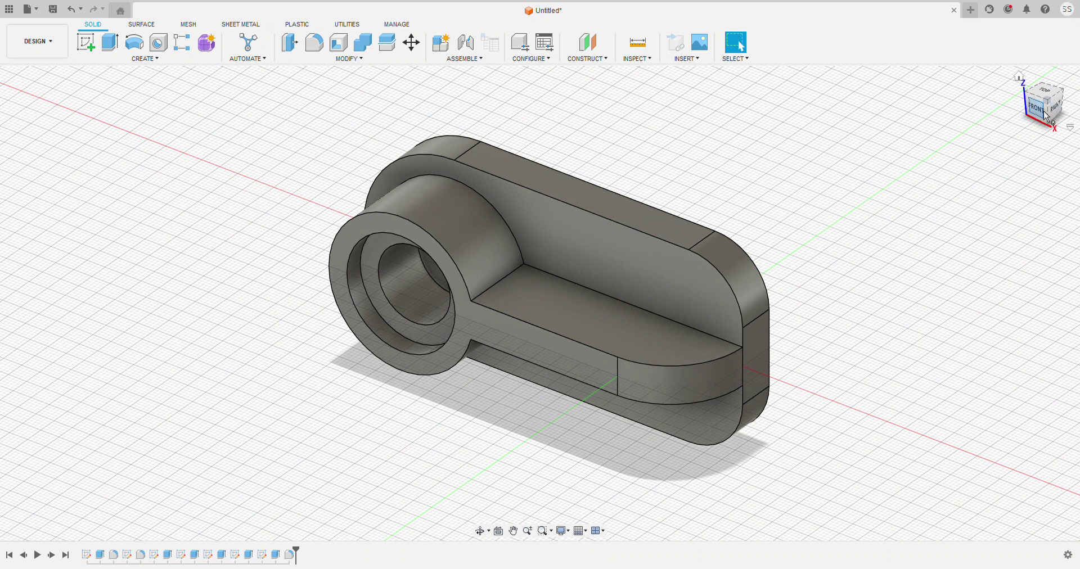
{"action": "left_click", "coordinate": [1045, 114]}
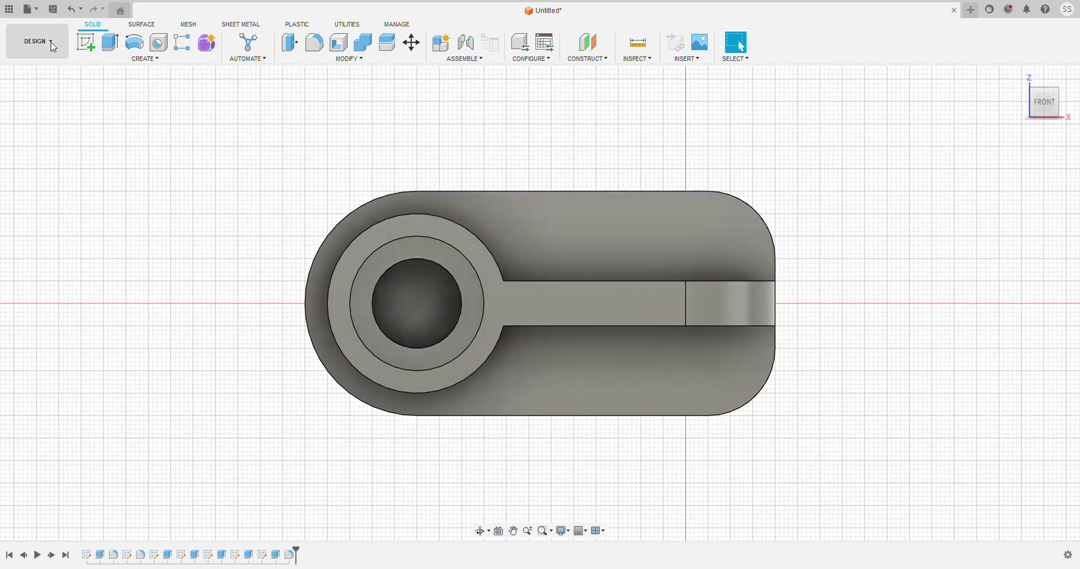
{"action": "left_click", "coordinate": [88, 47]}
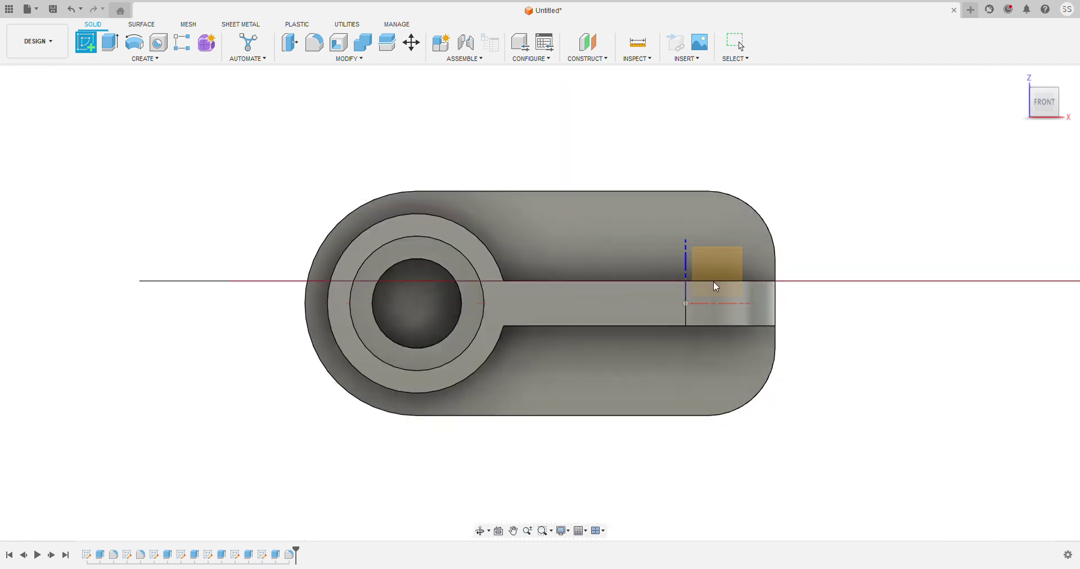
{"action": "left_click", "coordinate": [714, 281]}
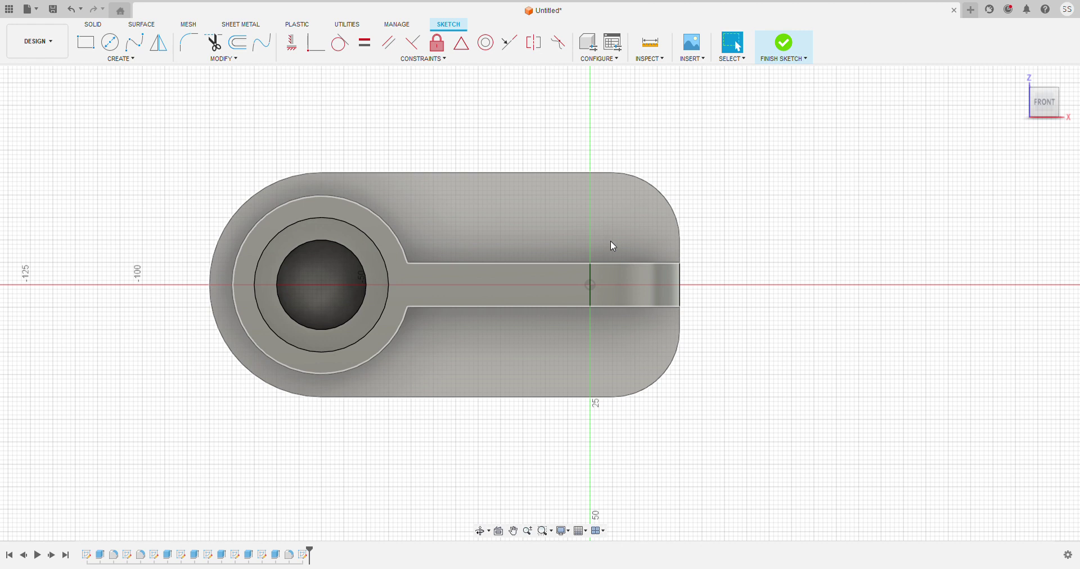
{"action": "left_click", "coordinate": [110, 43]}
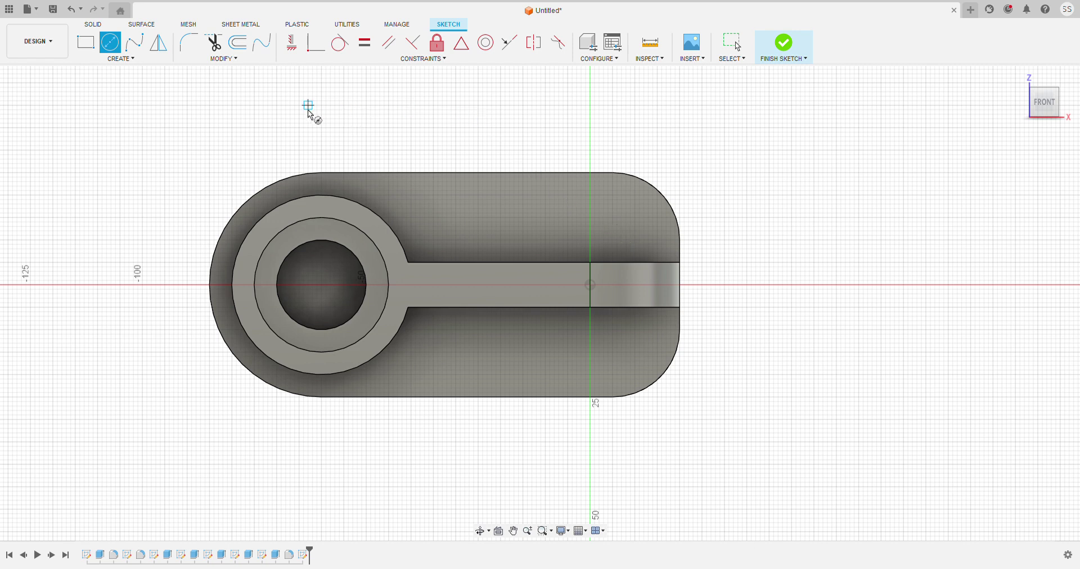
{"action": "key", "text": "Escape"}
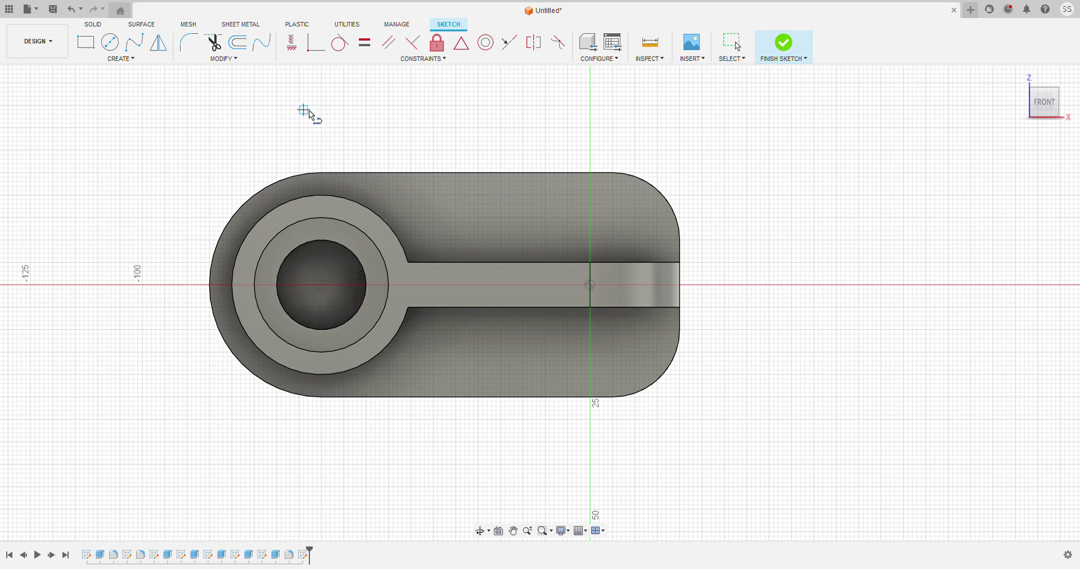
{"action": "left_click", "coordinate": [613, 398]}
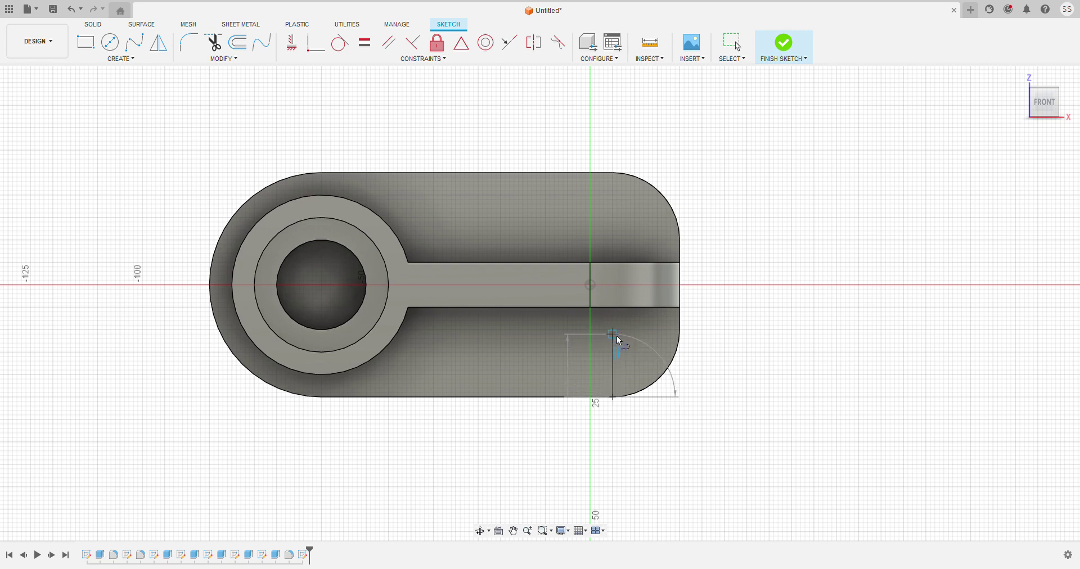
{"action": "left_click", "coordinate": [617, 336]}
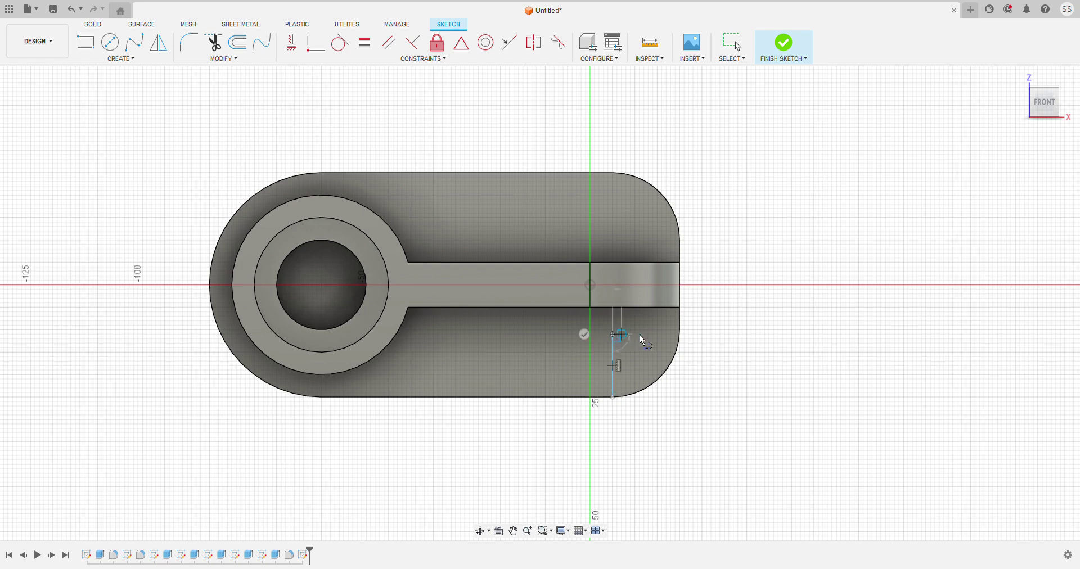
{"action": "left_click", "coordinate": [681, 336]}
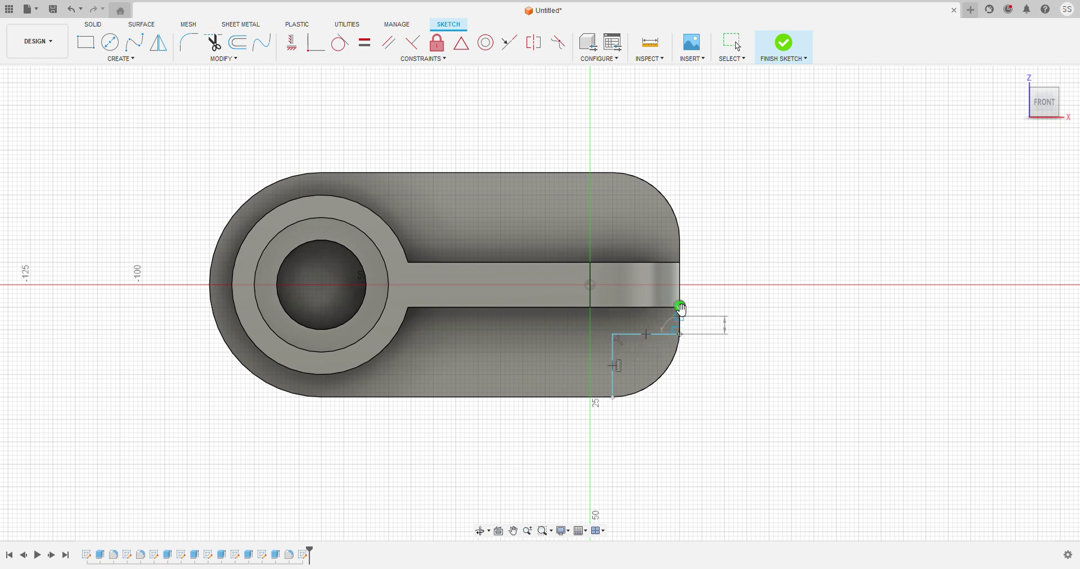
{"action": "key", "text": "Escape"}
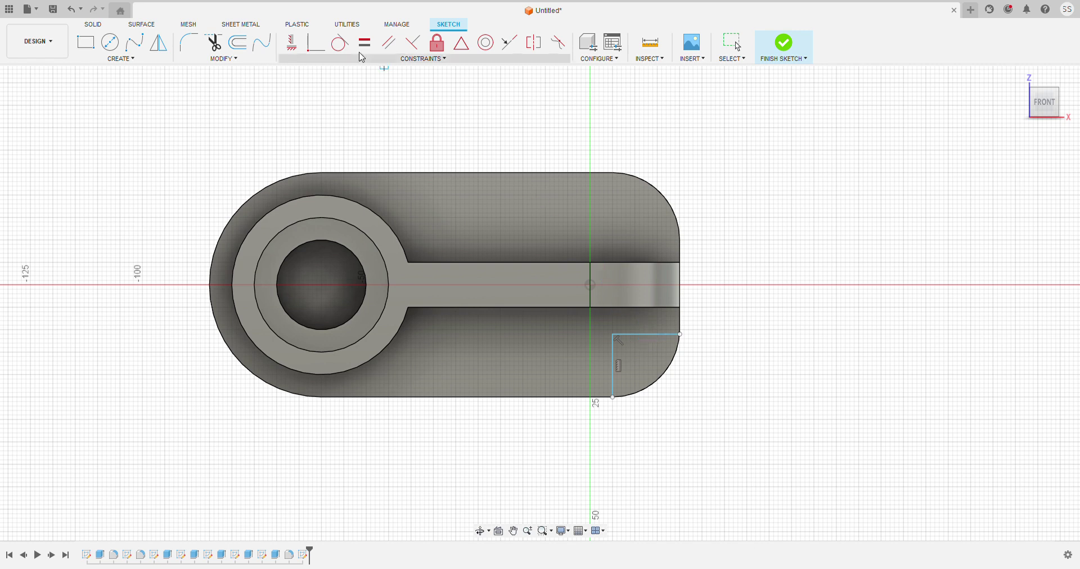
Draw 5 mm diameter circles at the guide lines' corner and at the centre of the plate's upper-right rounding, and finish the sketch.
{"action": "left_click", "coordinate": [111, 41]}
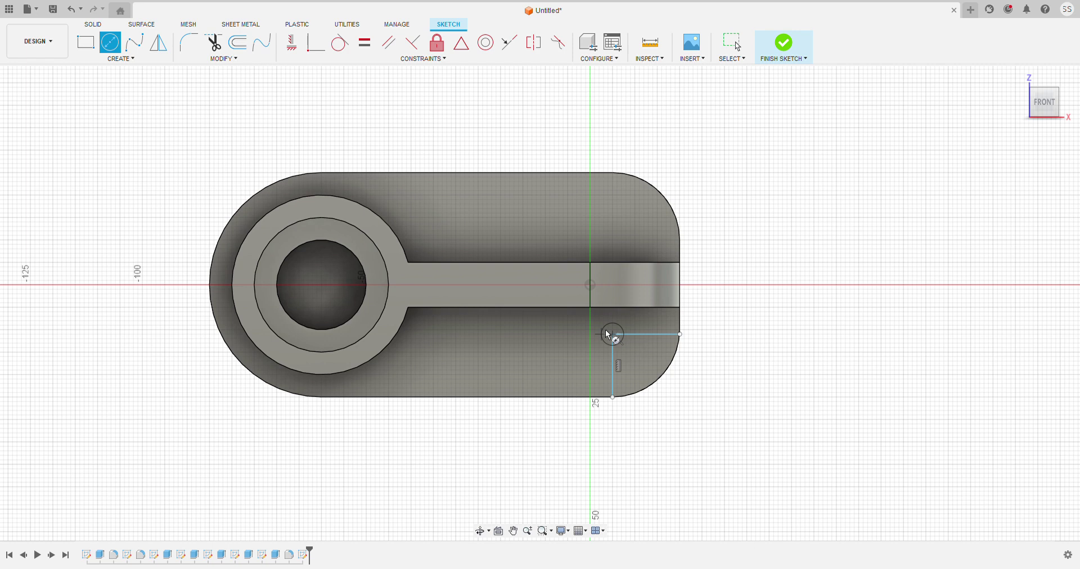
{"action": "key", "text": "Escape"}
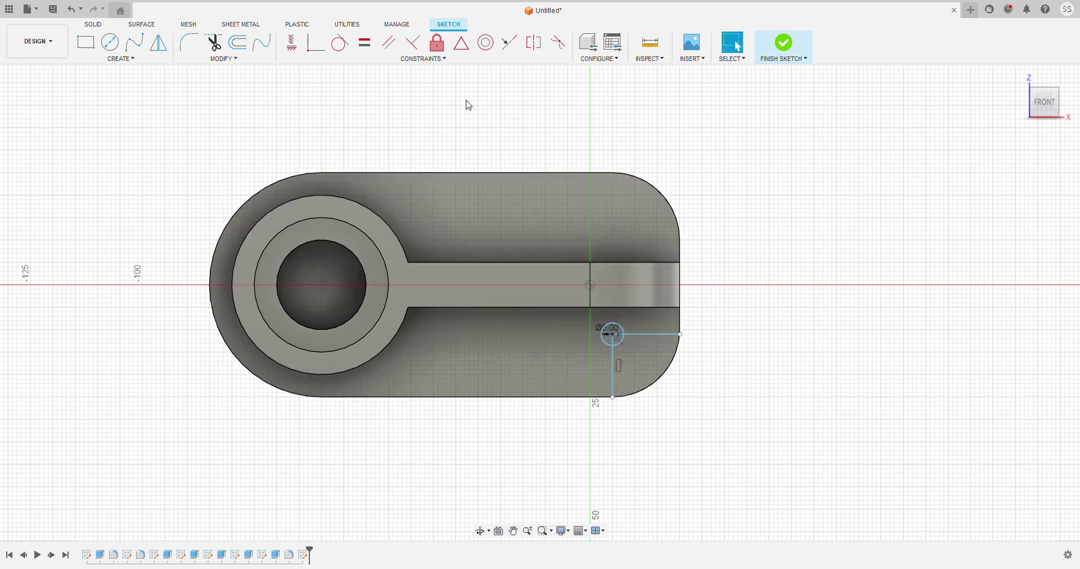
{"action": "left_click", "coordinate": [111, 42]}
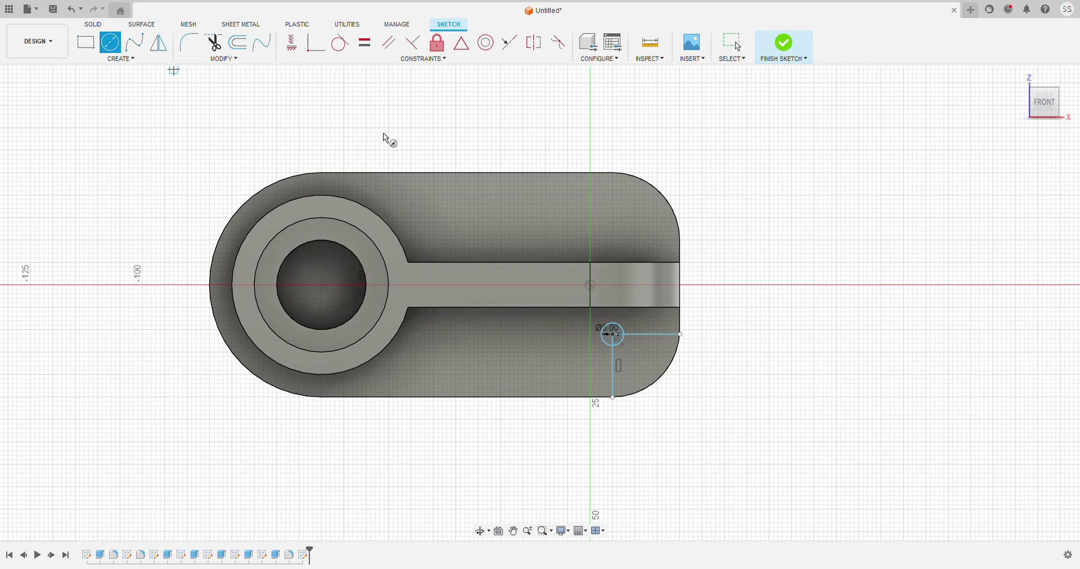
{"action": "left_click", "coordinate": [613, 240]}
{"action": "left_click", "coordinate": [616, 236]}
{"action": "key", "text": "Escape"}
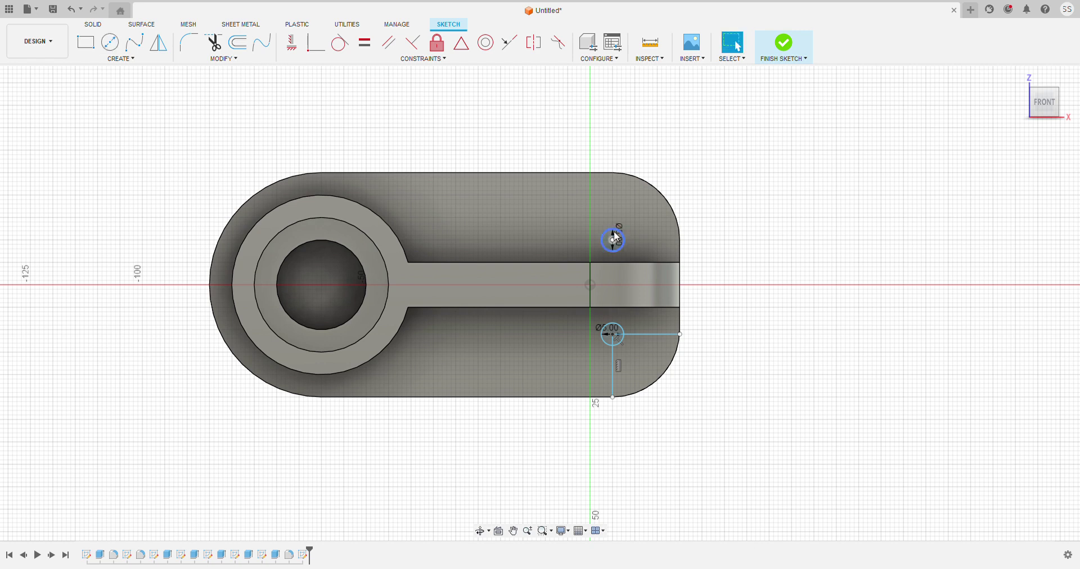
{"action": "left_click", "coordinate": [787, 38]}
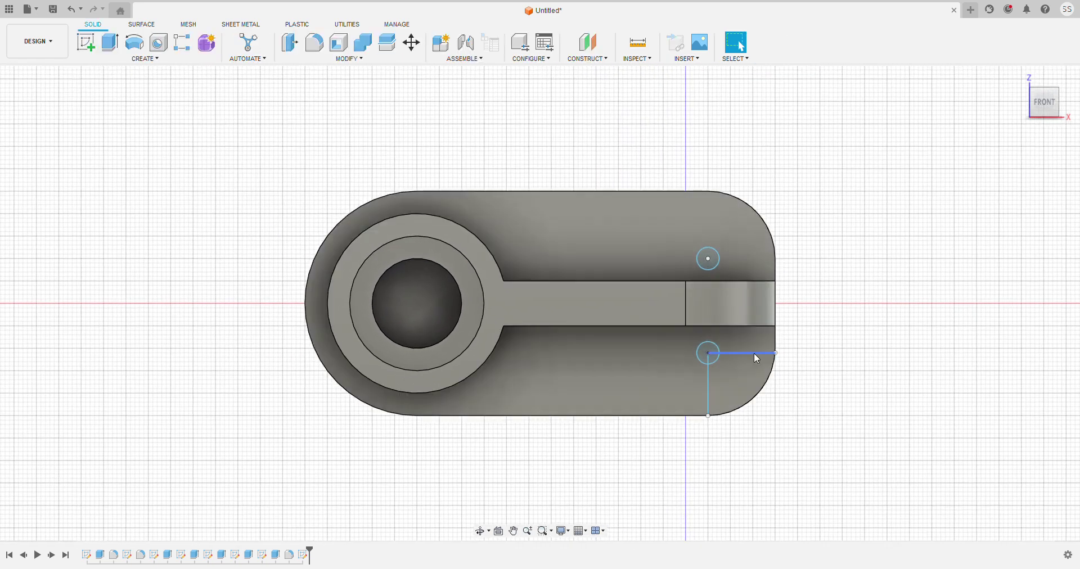
Delete the horizontal and vertical guide lines, and cut both 5 mm circles about 24 mm backward through the plate.
{"action": "left_click", "coordinate": [754, 354]}
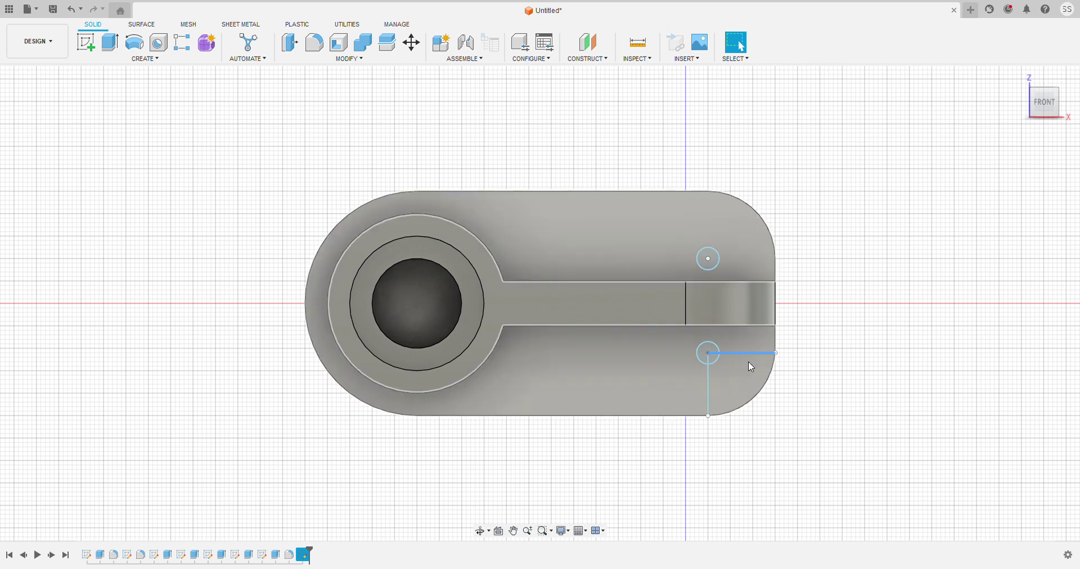
{"action": "key", "text": "Delete"}
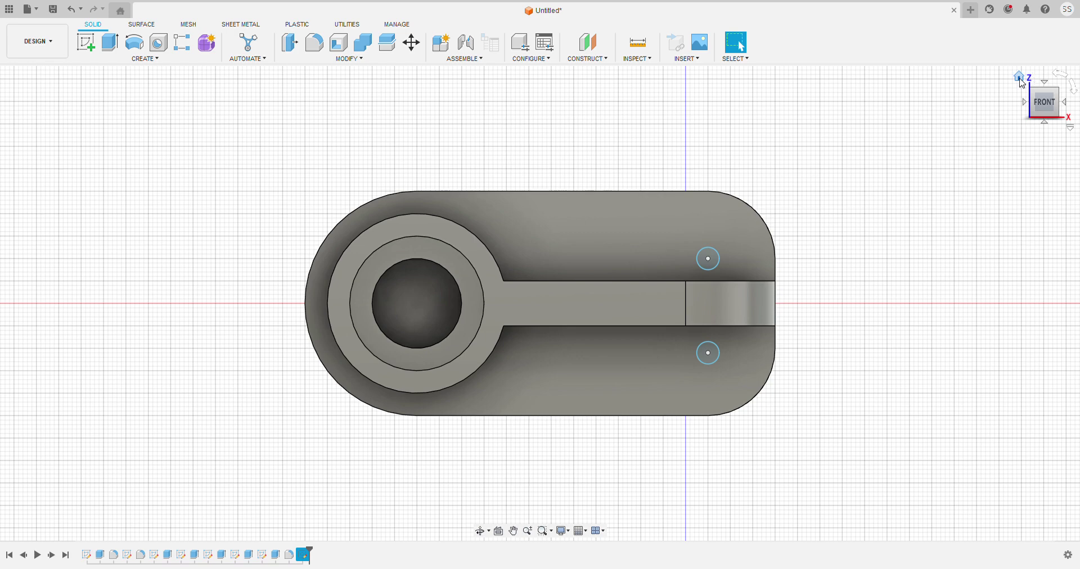
{"action": "left_click", "coordinate": [1022, 83]}
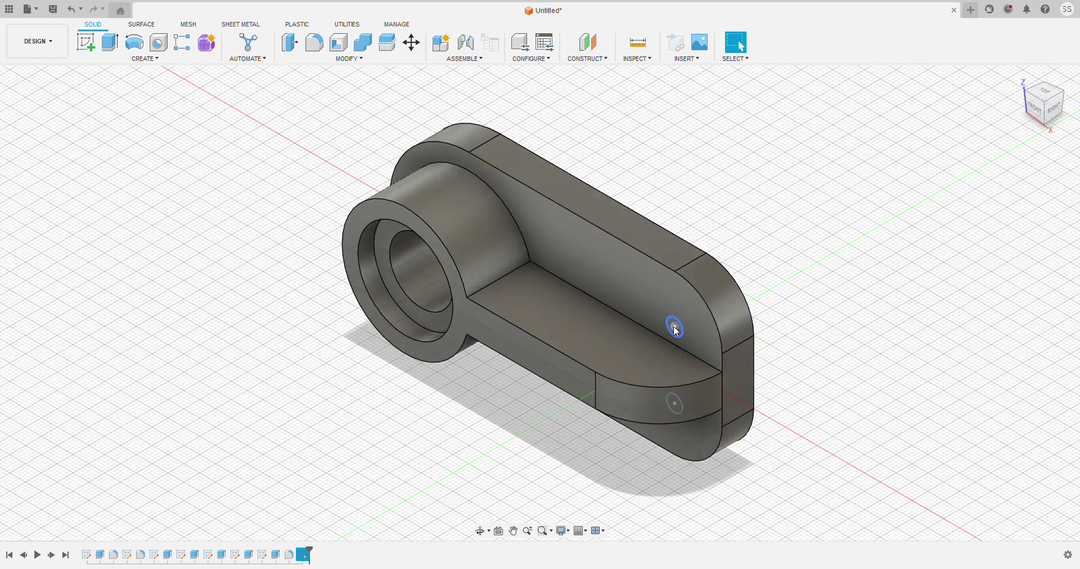
{"action": "left_click", "coordinate": [676, 333]}
{"action": "key", "text": "e"}
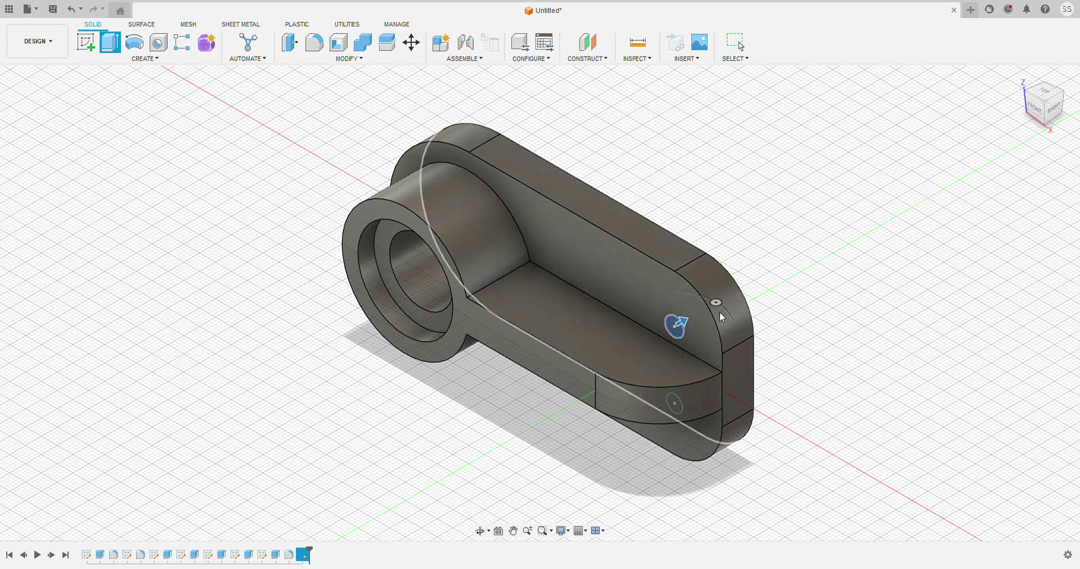
{"action": "left_click_drag", "start_coordinate": [691, 331], "coordinate": [737, 357]}
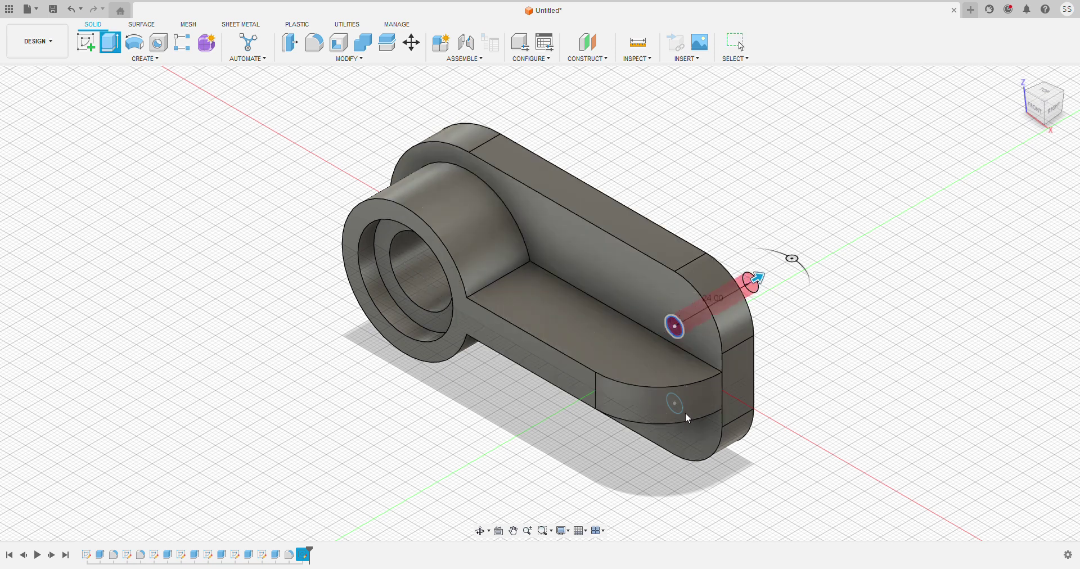
{"action": "middle_click_drag", "start_coordinate": [745, 398], "coordinate": [751, 288]}
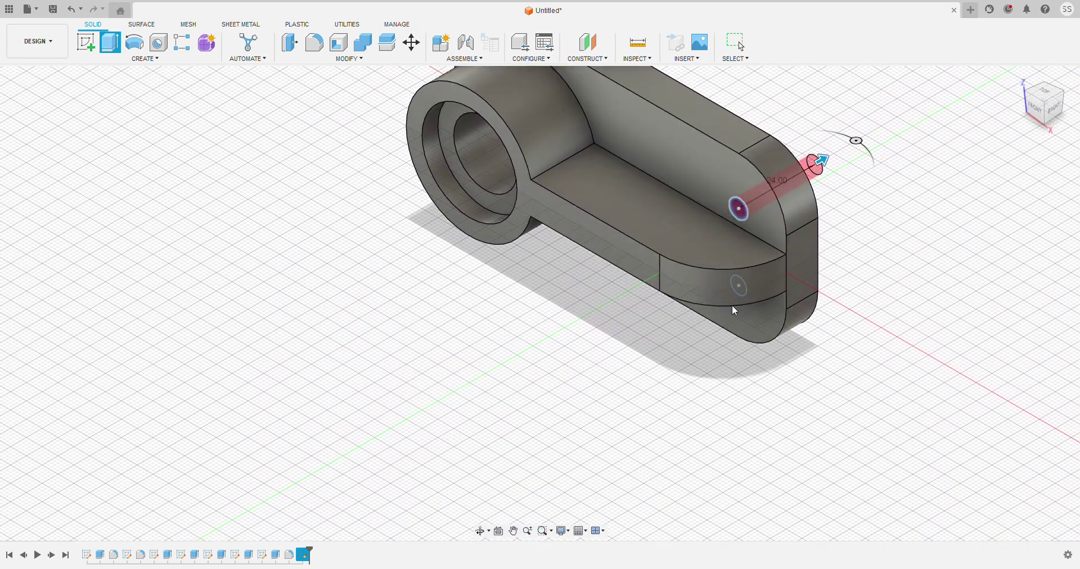
{"action": "left_click", "coordinate": [741, 289]}
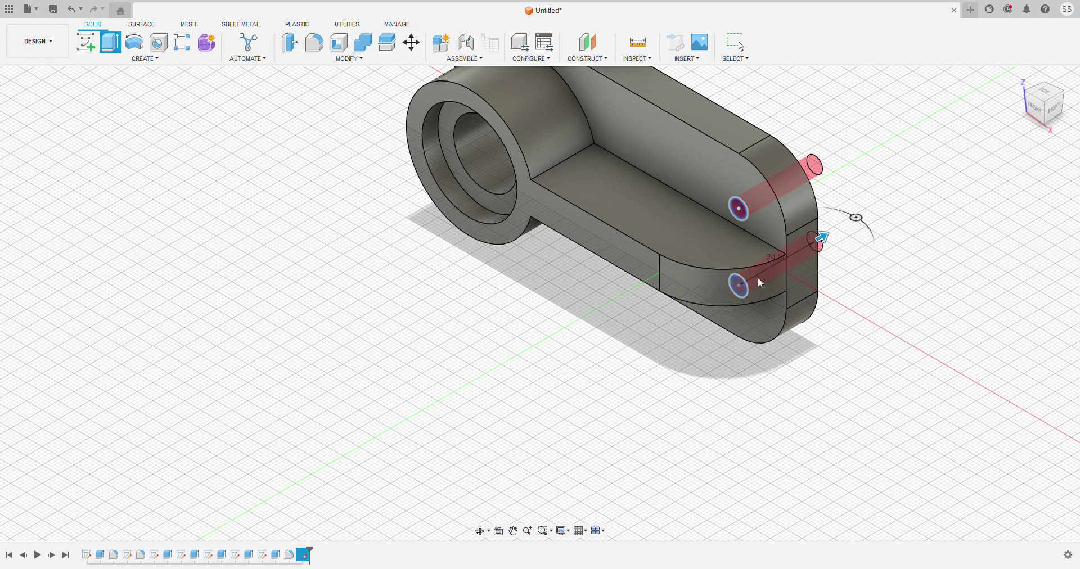
{"action": "key", "text": "Return"}
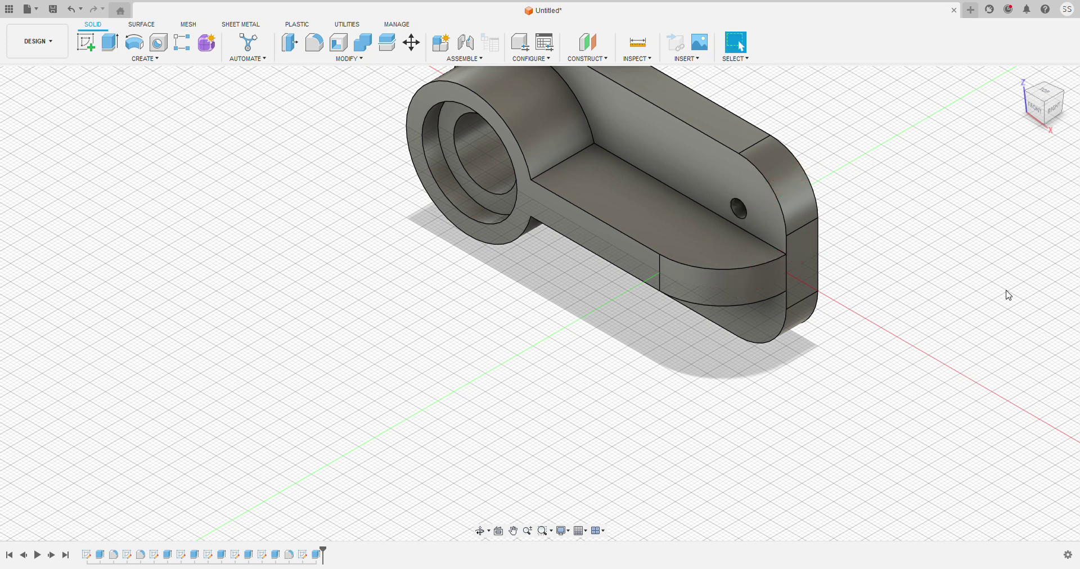
{"action": "left_click", "coordinate": [1019, 77]}
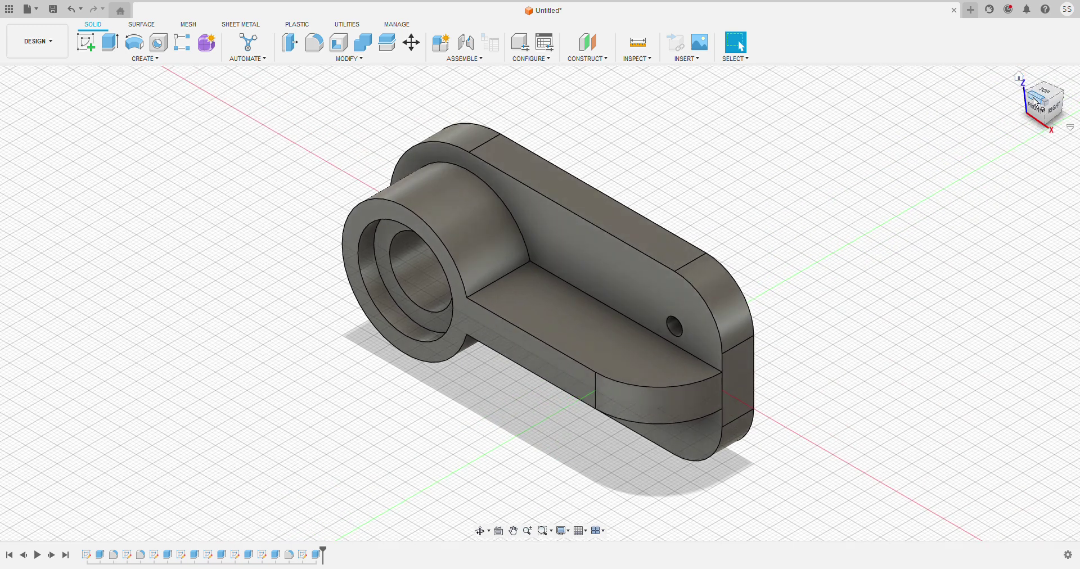
{"action": "left_click", "coordinate": [1035, 103]}
{"action": "left_click", "coordinate": [1036, 107]}
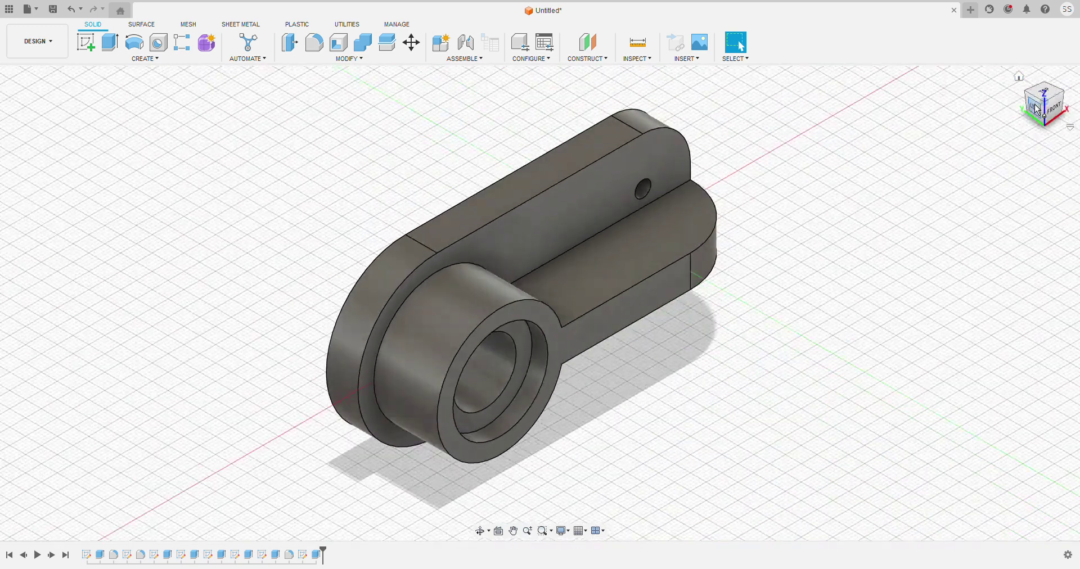
{"action": "left_click", "coordinate": [1067, 98]}
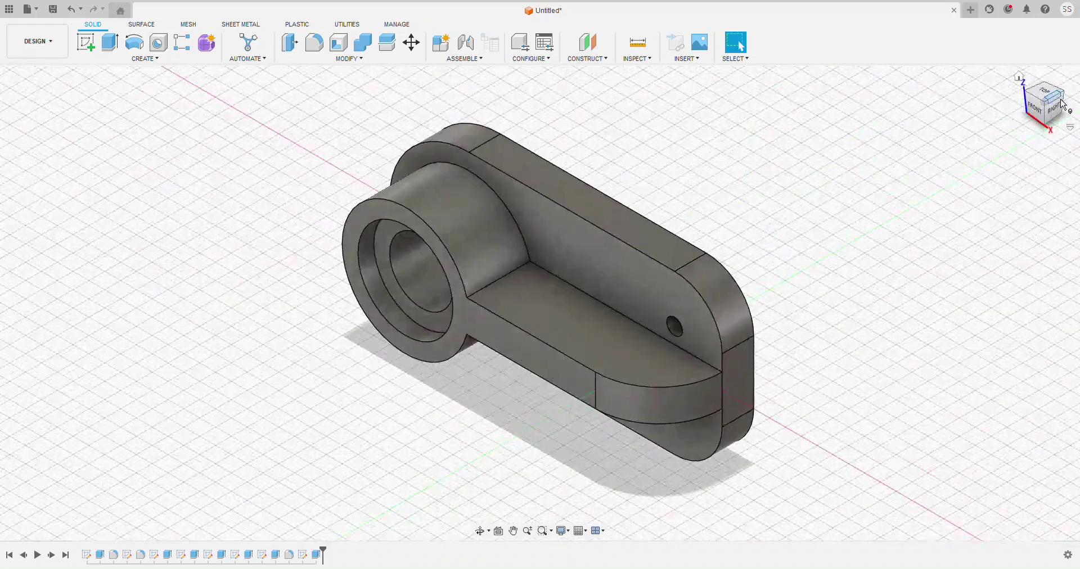
{"action": "mouse_move", "coordinate": [1042, 104]}
{"action": "left_mouse_down"}
{"action": "mouse_move", "coordinate": [1067, 93]}
{"action": "mouse_move", "coordinate": [1072, 73]}
{"action": "mouse_move", "coordinate": [1073, 88]}
{"action": "left_mouse_up"}
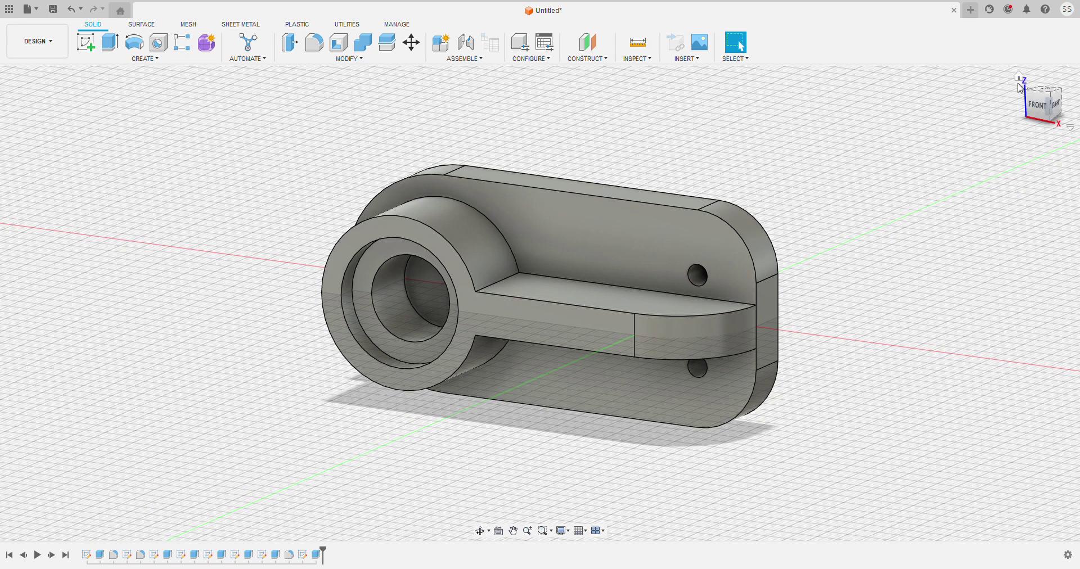
{"action": "left_click", "coordinate": [1020, 81]}
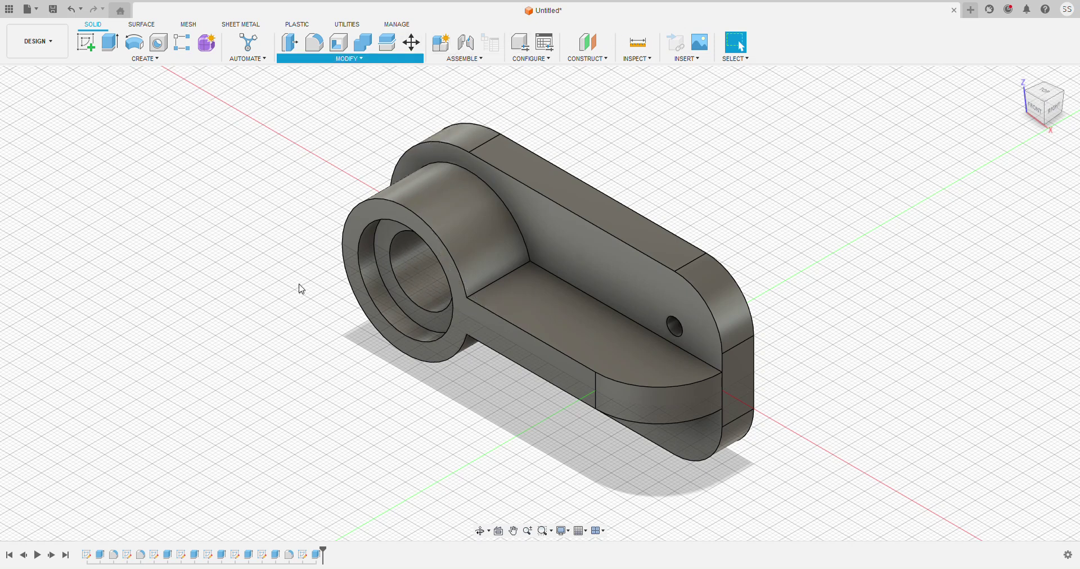
Apply a blue appearance to the plate's front face.
{"action": "key", "text": "f"}
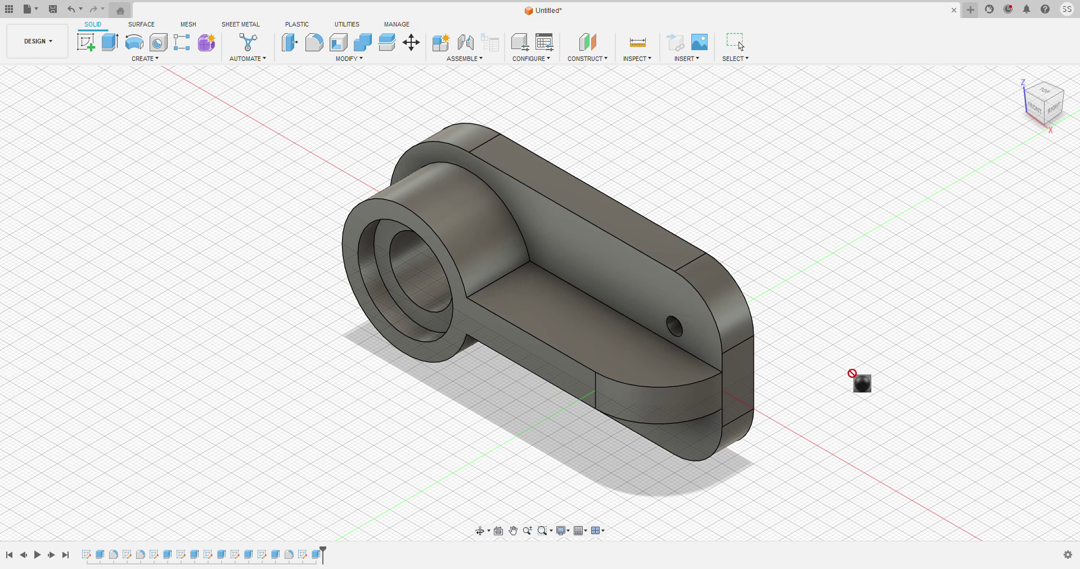
{"action": "left_click", "coordinate": [672, 300]}
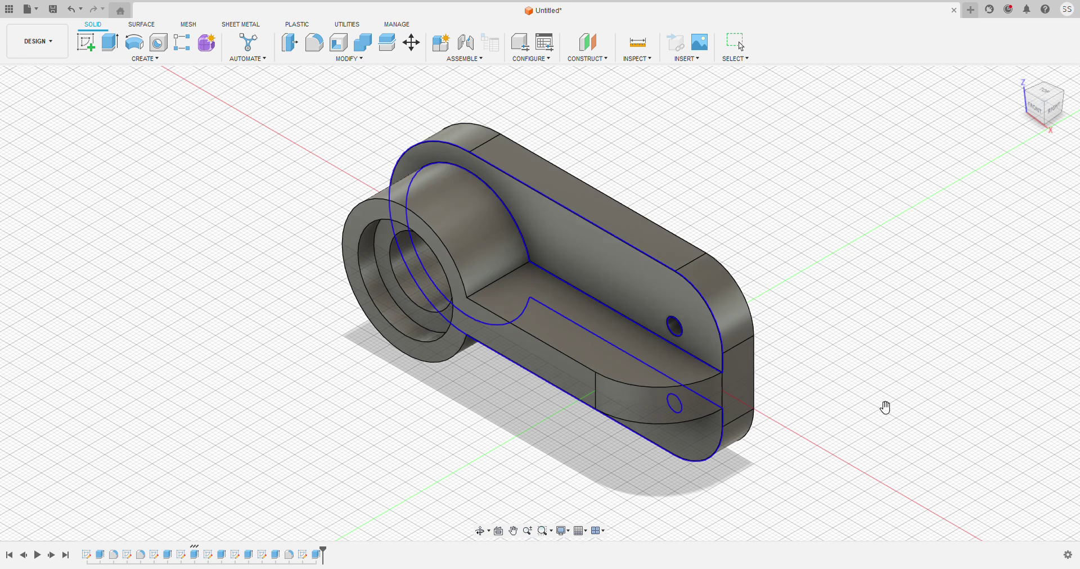
{"action": "left_click", "coordinate": [640, 286]}
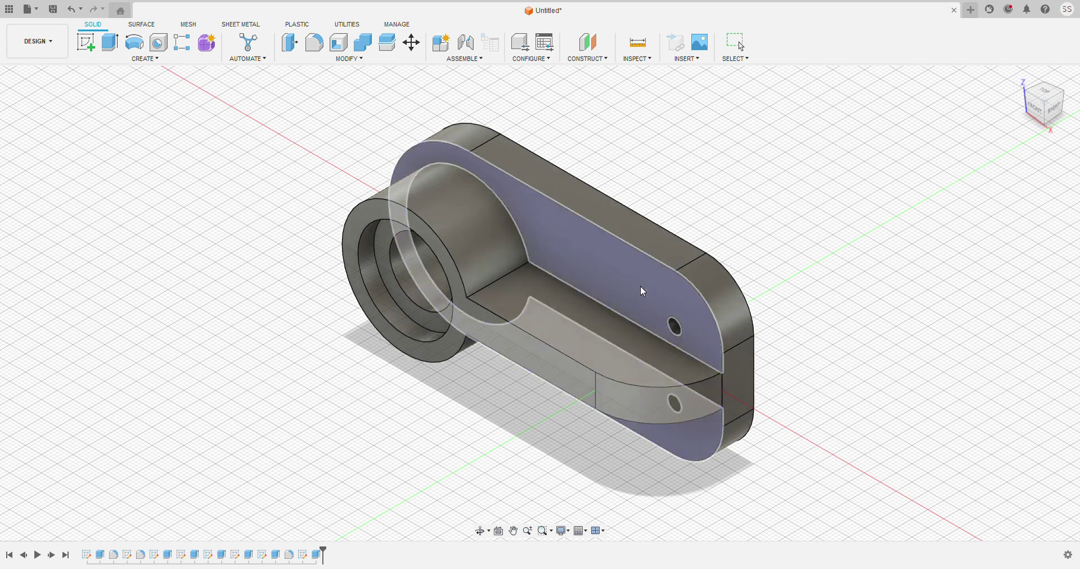
Apply a green appearance to the rib's rounded end face and dark grey to the joined front face of the rib and boss.
{"action": "middle_click_drag", "start_coordinate": [653, 280], "coordinate": [694, 188]}
{"action": "scroll", "coordinate": [684, 211], "scroll_direction": "up", "scroll_amount": 1}
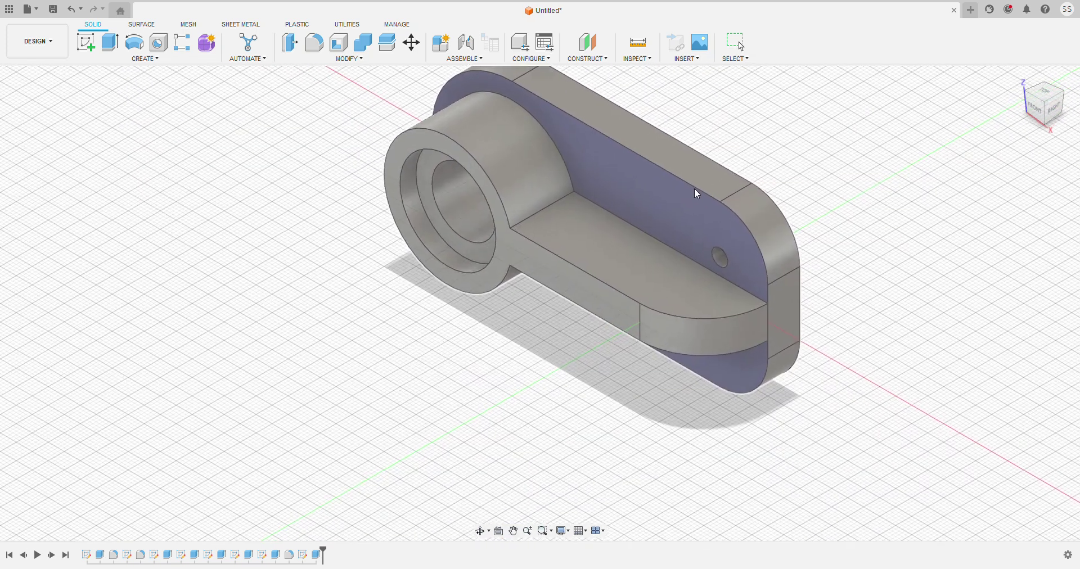
{"action": "left_click_drag", "start_coordinate": [1048, 108], "coordinate": [1060, 86]}
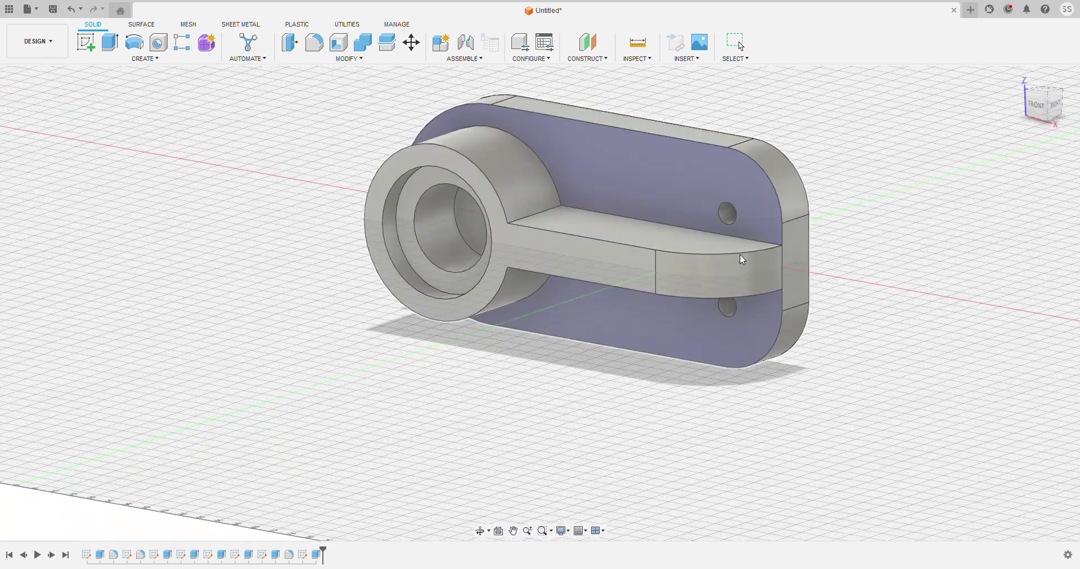
{"action": "left_click", "coordinate": [738, 265]}
{"action": "key", "text": "a"}
{"action": "left_click_drag", "start_coordinate": [883, 487], "coordinate": [724, 274]}
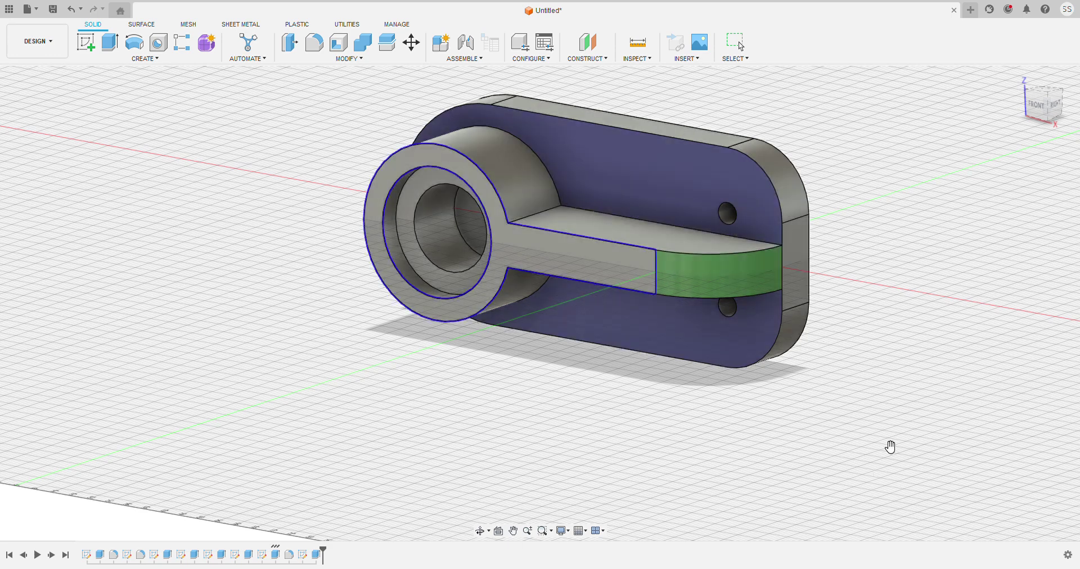
{"action": "left_click_drag", "start_coordinate": [878, 392], "coordinate": [641, 277]}
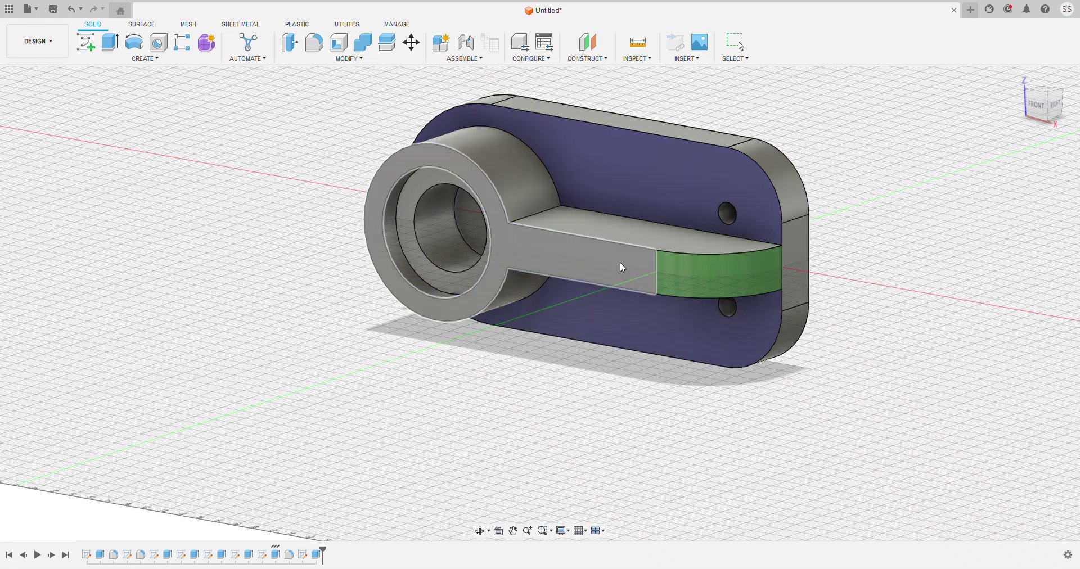
Apply a blue appearance to the recessed ring-shaped face inside the boss and red to the plate's front face.
{"action": "left_click", "coordinate": [412, 190]}
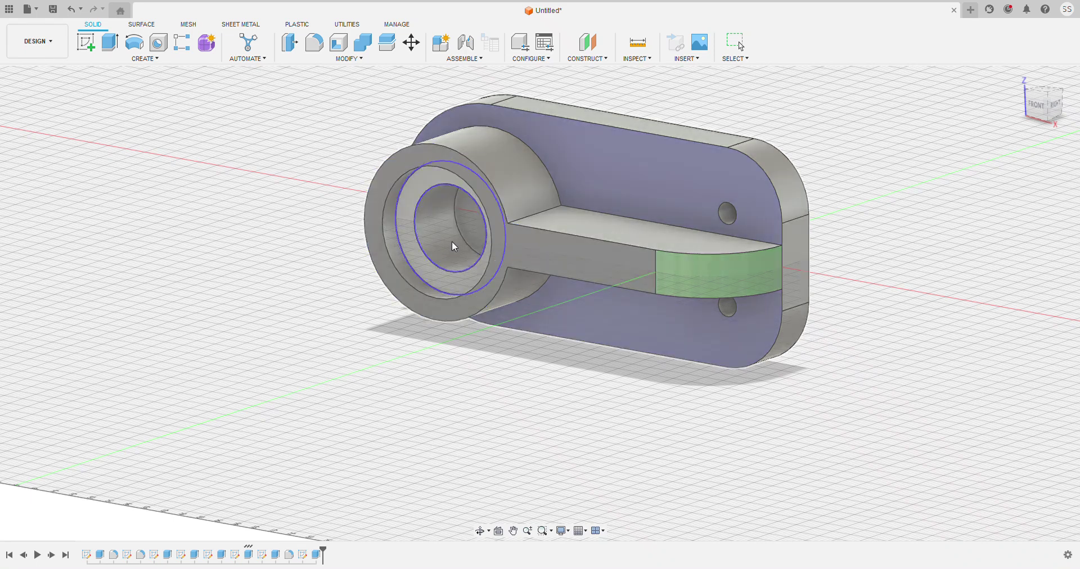
{"action": "left_click_drag", "start_coordinate": [890, 429], "coordinate": [415, 209]}
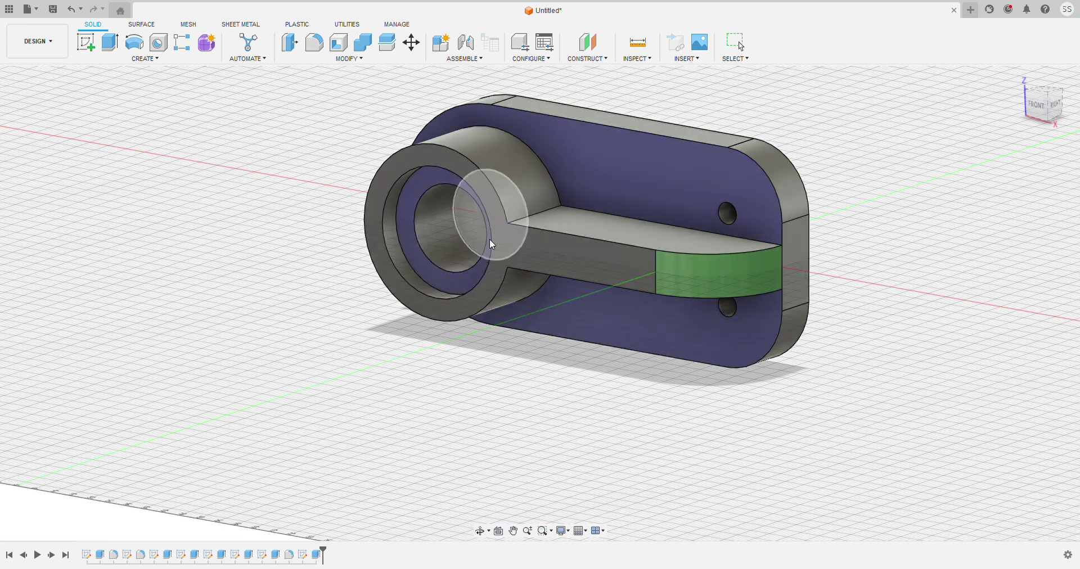
{"action": "left_click", "coordinate": [732, 342]}
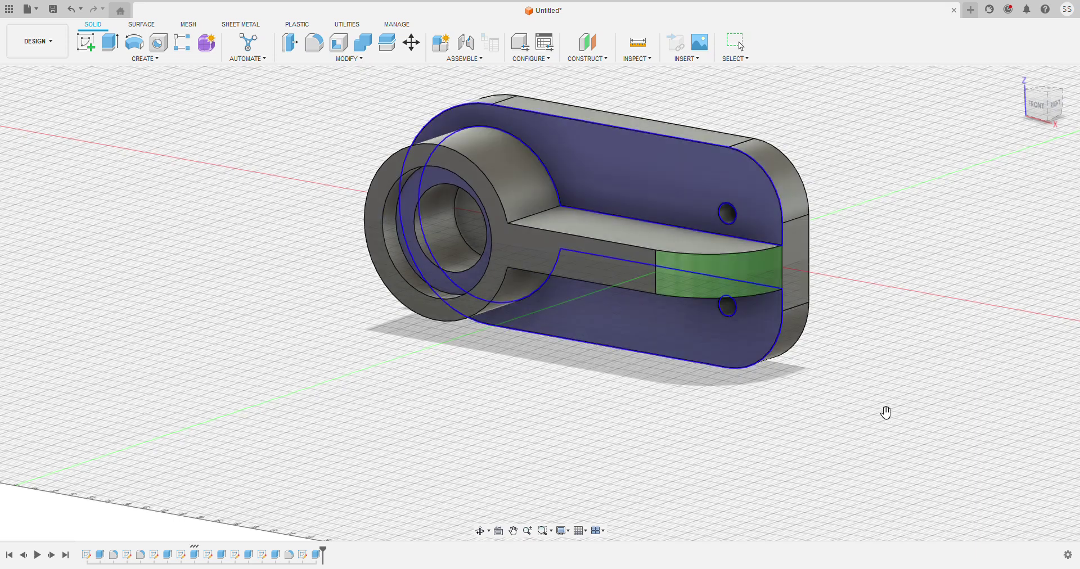
{"action": "left_click_drag", "start_coordinate": [884, 444], "coordinate": [761, 239]}
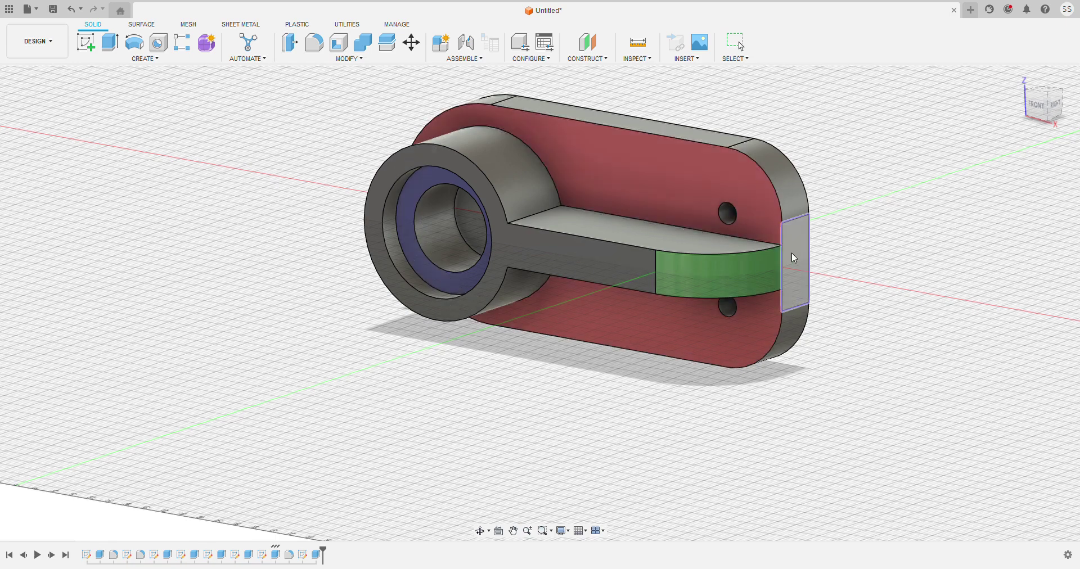
Apply dark grey to the plate's flat right end face, and yellow to the boss's outer surface and the rib's upper face.
{"action": "left_click_drag", "start_coordinate": [888, 386], "coordinate": [788, 259]}
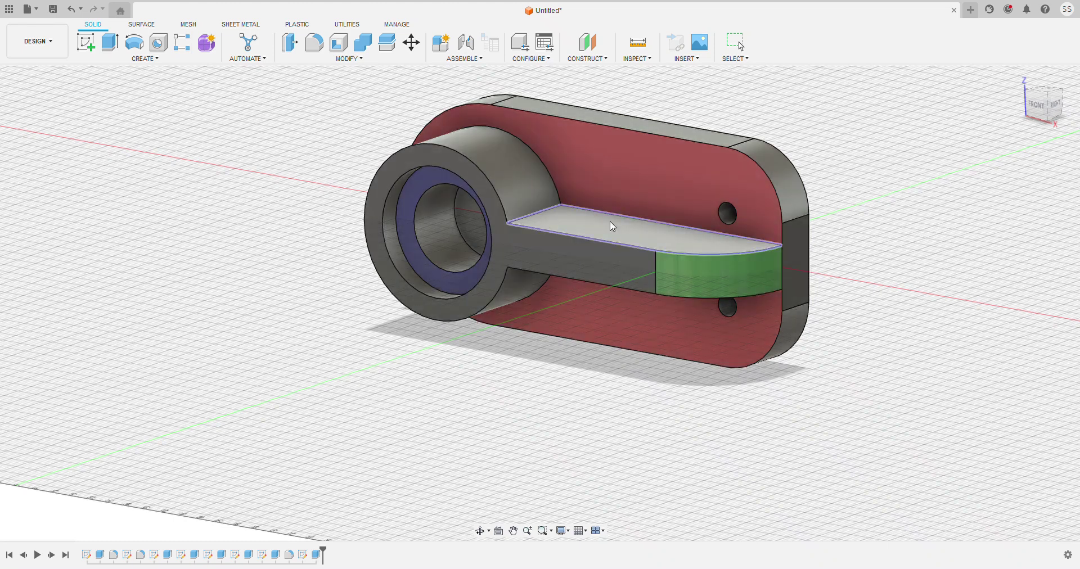
{"action": "left_click", "coordinate": [531, 181]}
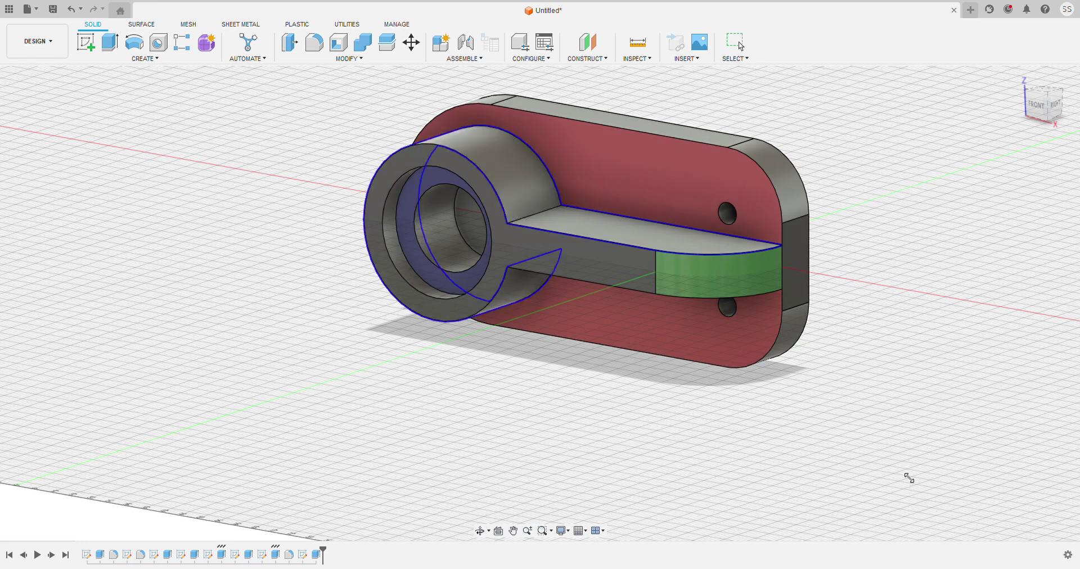
{"action": "left_click_drag", "start_coordinate": [887, 414], "coordinate": [551, 192]}
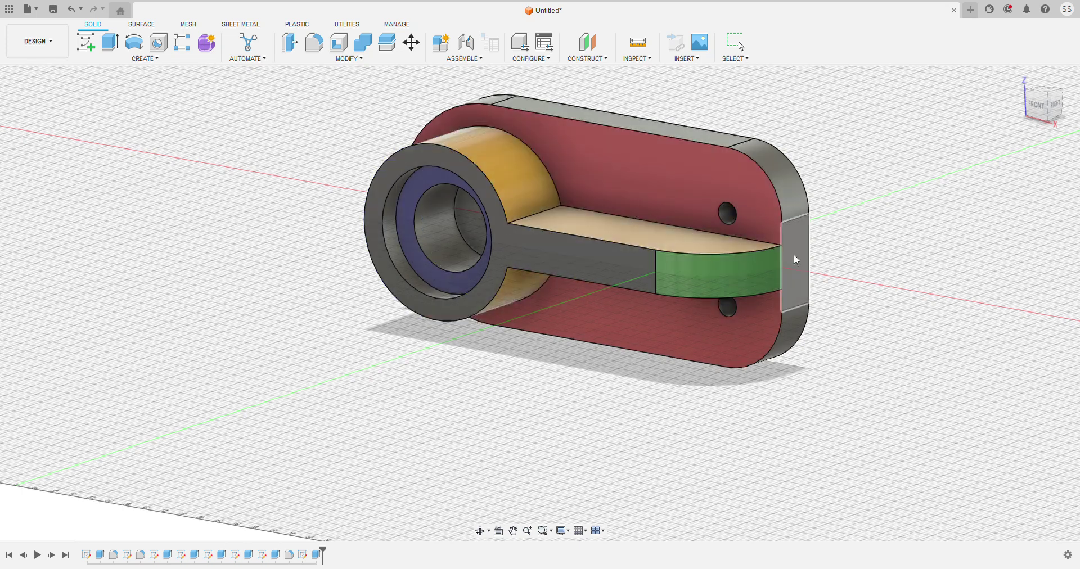
Apply a white appearance to the plate's upper and lower side faces and its two right-hand corner roundings.
{"action": "left_click", "coordinate": [794, 204]}
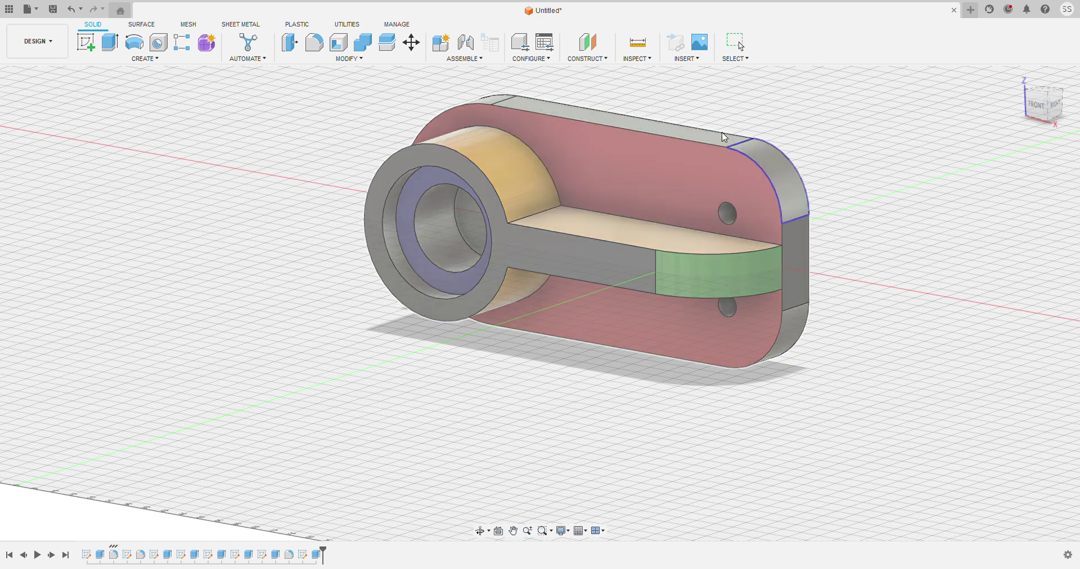
{"action": "left_click", "coordinate": [720, 140]}
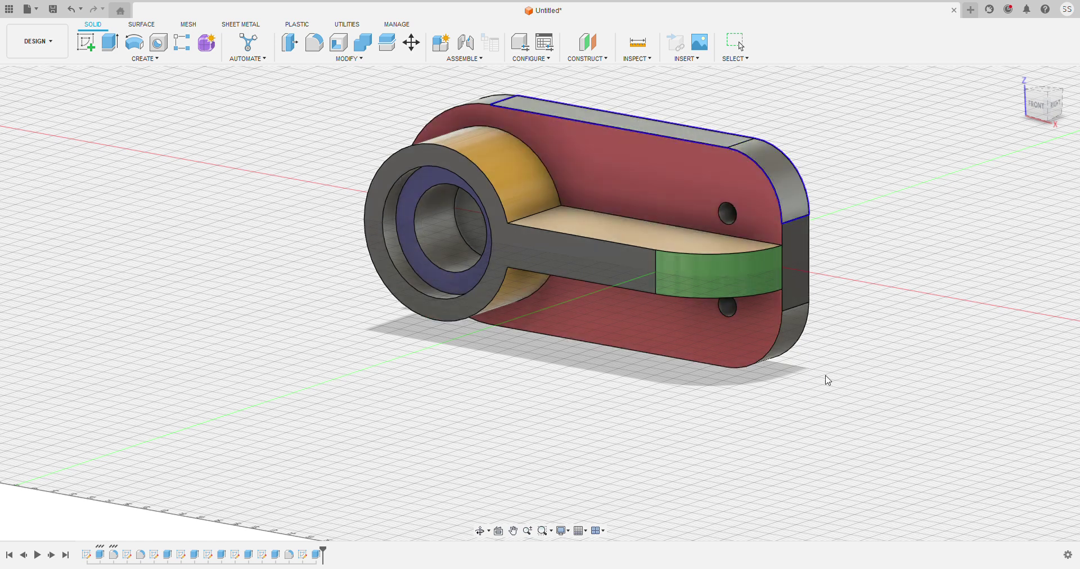
{"action": "left_click", "coordinate": [782, 330]}
{"action": "left_click_drag", "start_coordinate": [1030, 111], "coordinate": [1050, 75]}
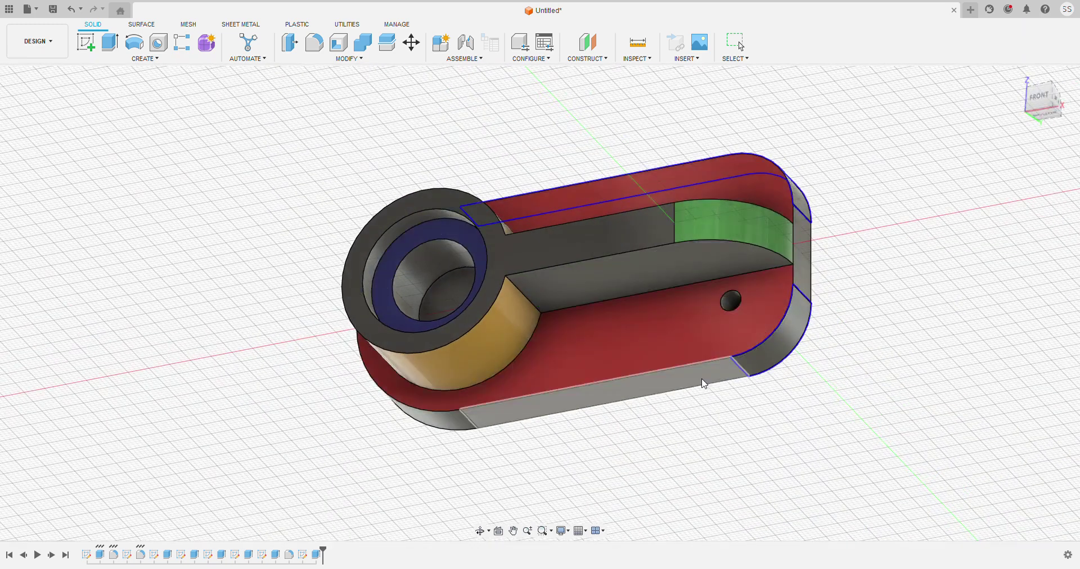
{"action": "left_click", "coordinate": [704, 384], "text": "shift"}
{"action": "left_click_drag", "start_coordinate": [803, 354], "coordinate": [789, 338]}
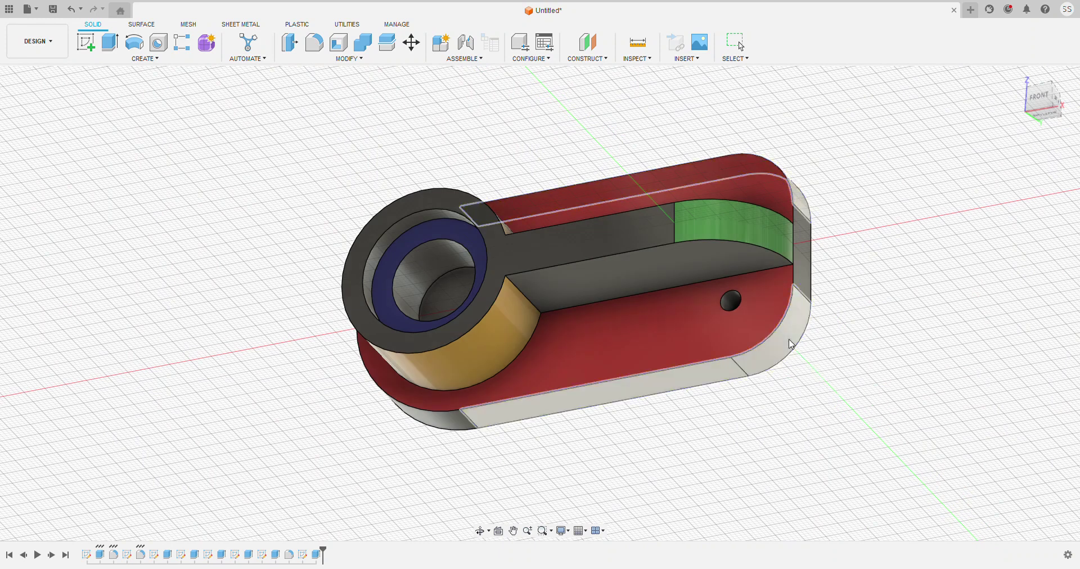
Reapply the dark grey appearance to the flat end face between the plate's two white corner roundings.
{"action": "left_click", "coordinate": [810, 262]}
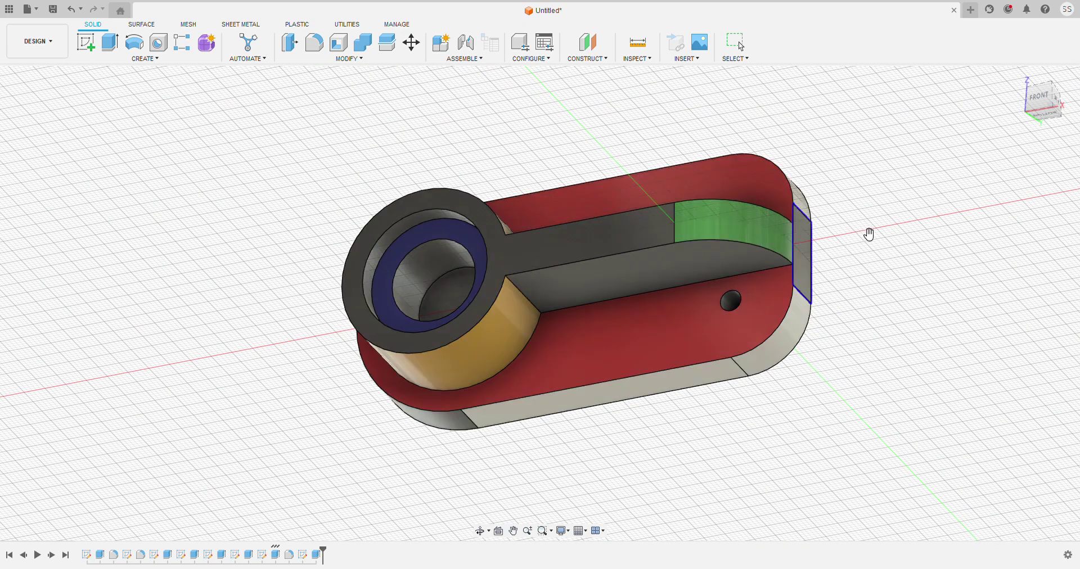
{"action": "left_click_drag", "start_coordinate": [870, 234], "coordinate": [808, 254]}
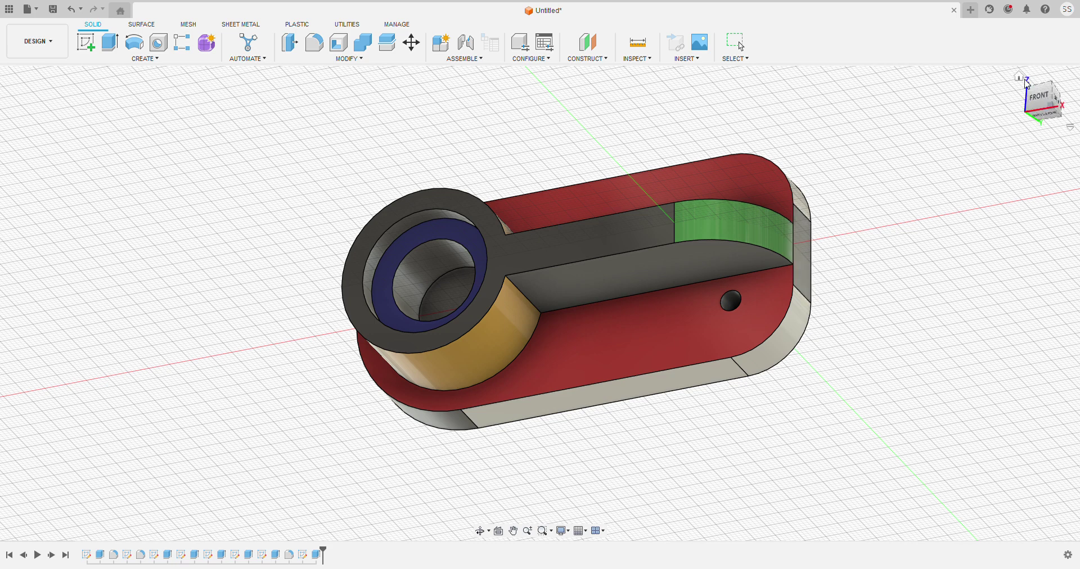
{"action": "left_click", "coordinate": [1041, 102]}
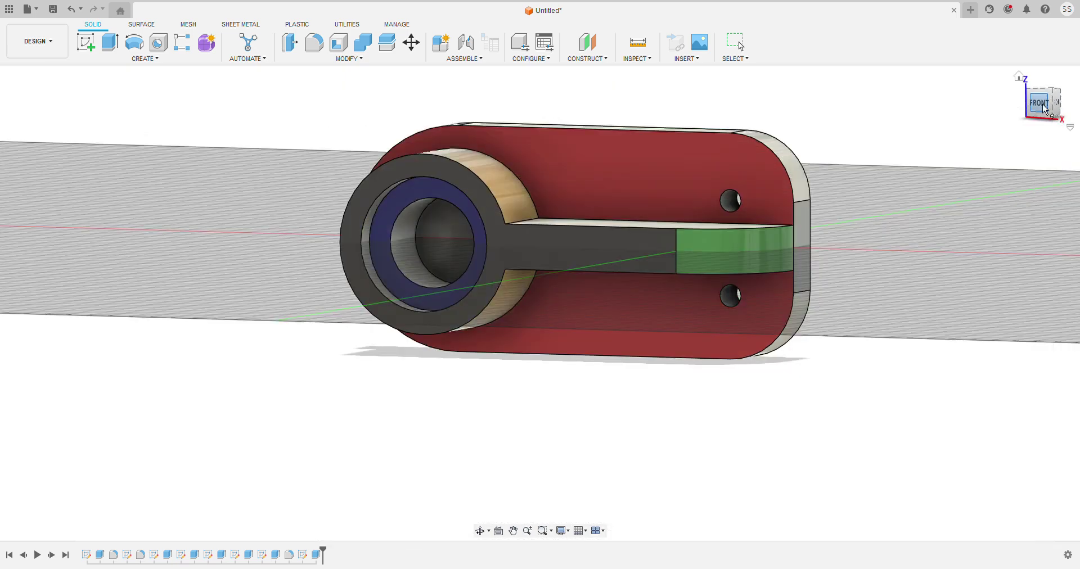
{"action": "left_click", "coordinate": [1019, 76]}
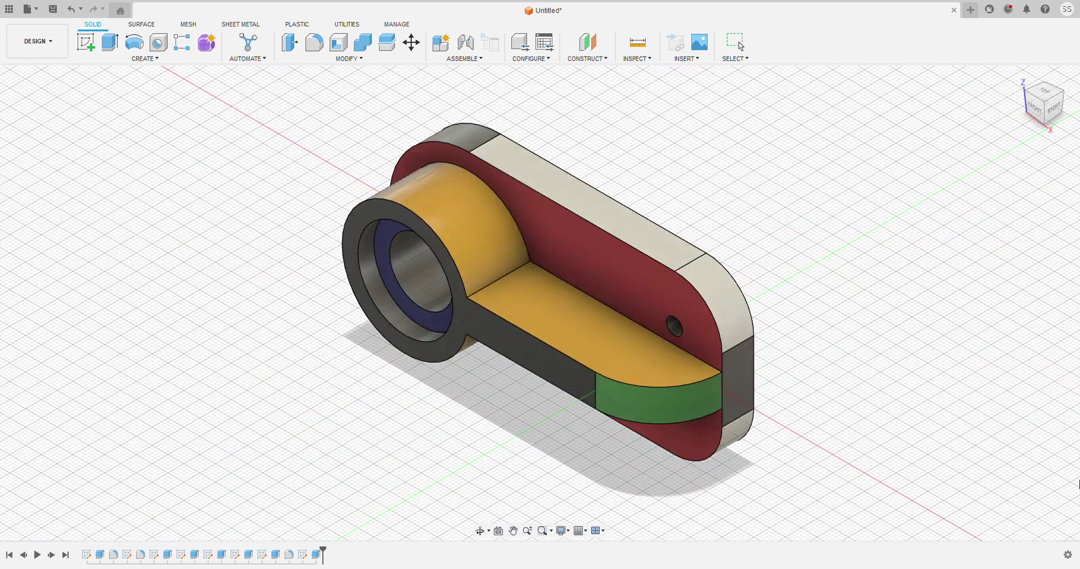
Save the design as EXERCISE 1.
{"action": "key", "text": "Escape"}
{"action": "key", "text": "a"}
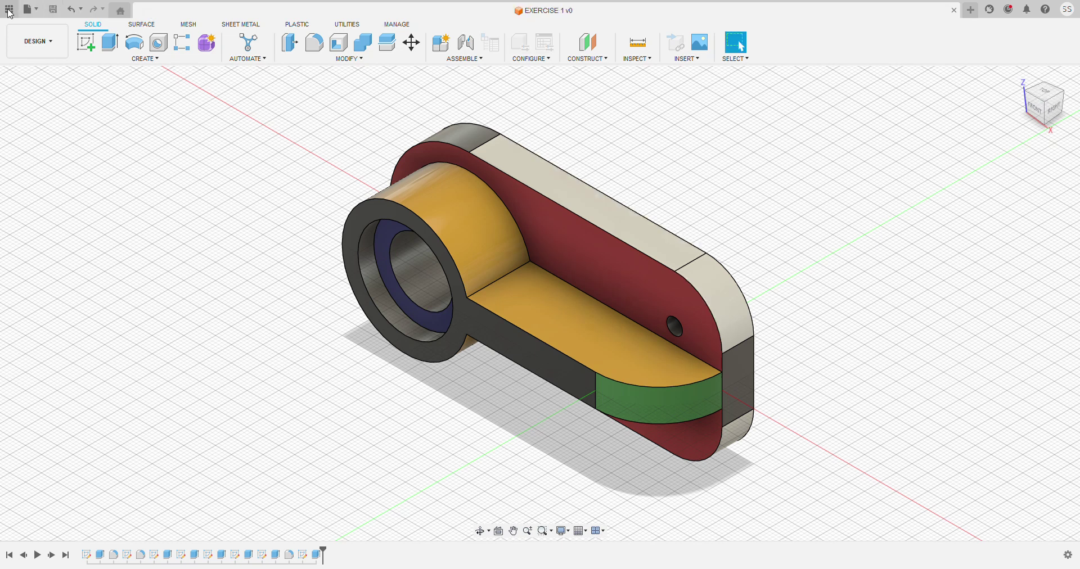
Create a drawing from the design and place its front view as the base view in the sheet's upper-left area.
{"action": "left_click", "coordinate": [30, 12]}
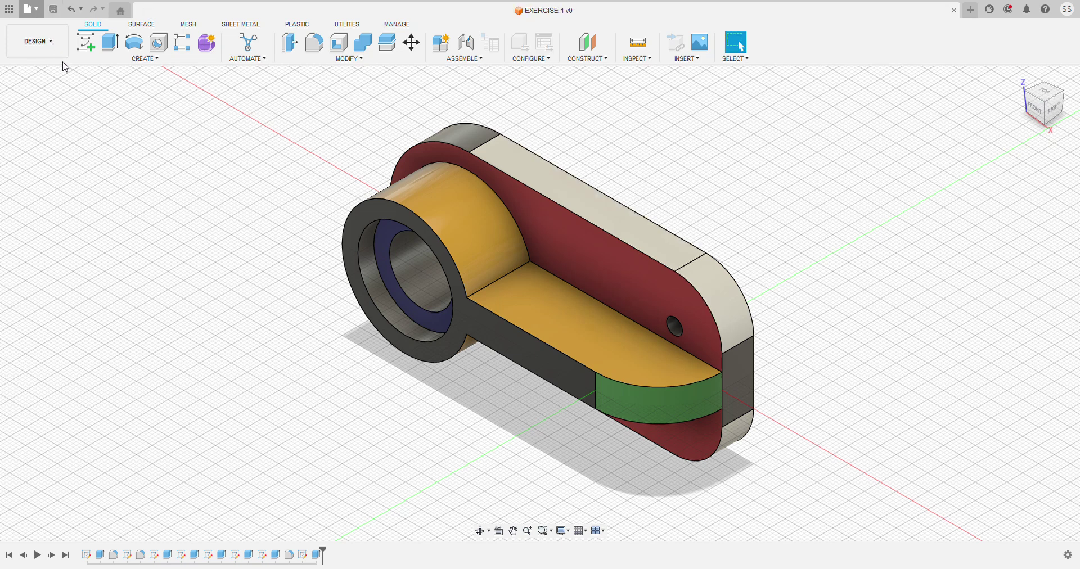
{"action": "left_click", "coordinate": [163, 63]}
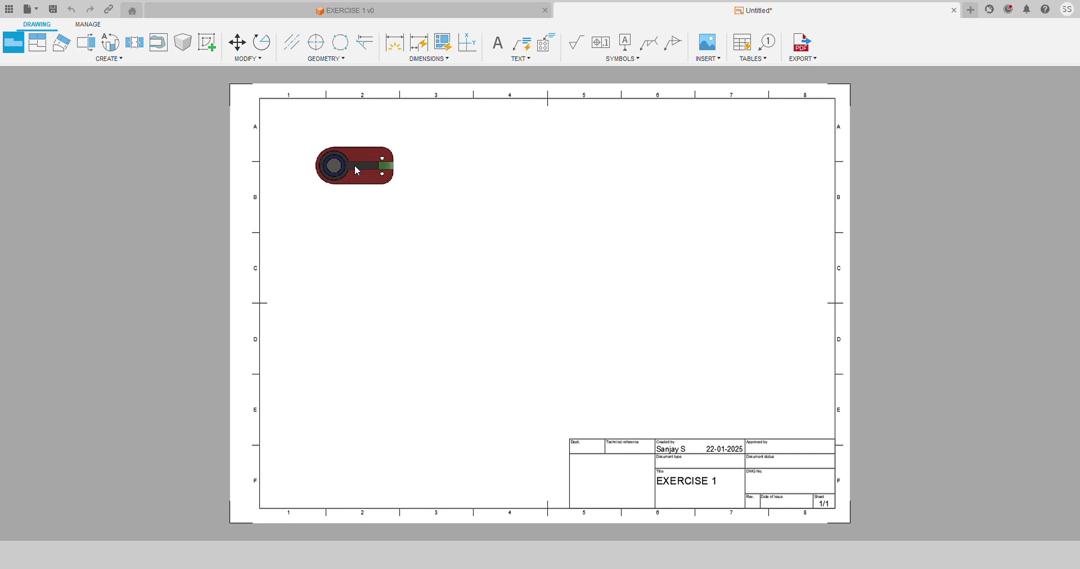
{"action": "left_click", "coordinate": [382, 185]}
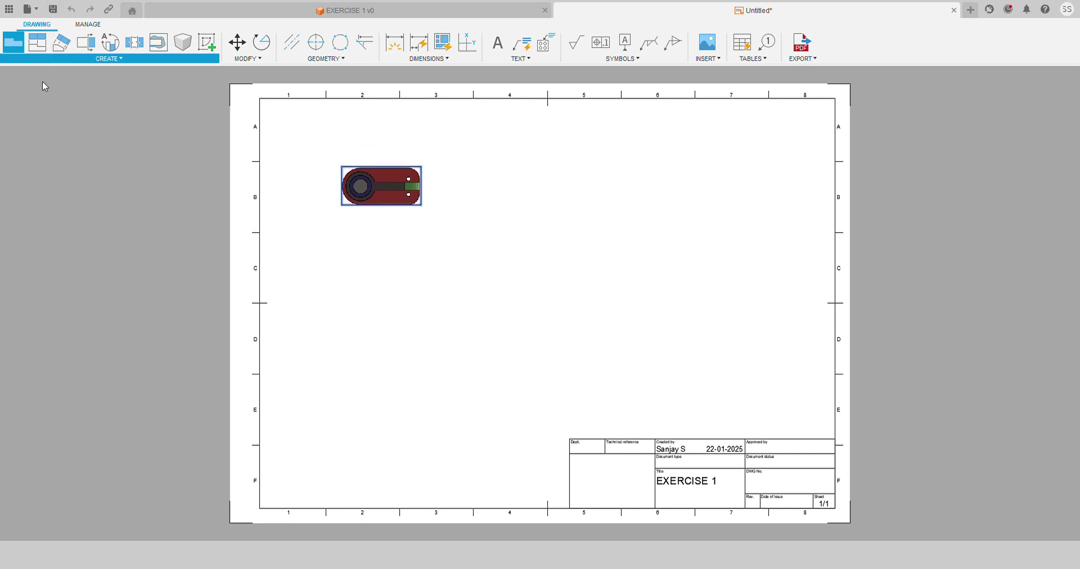
Project three views from the front view: a side view beside it, an isometric view diagonally below, and a view directly beneath it.
{"action": "key", "text": "p"}
{"action": "left_click", "coordinate": [354, 190]}
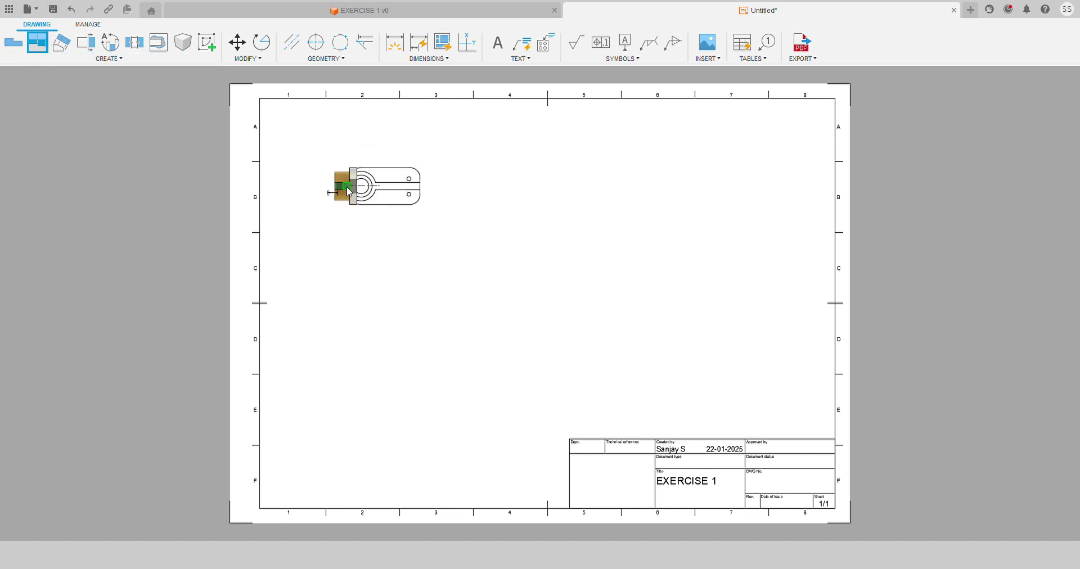
{"action": "left_click", "coordinate": [594, 182]}
{"action": "left_click", "coordinate": [603, 321]}
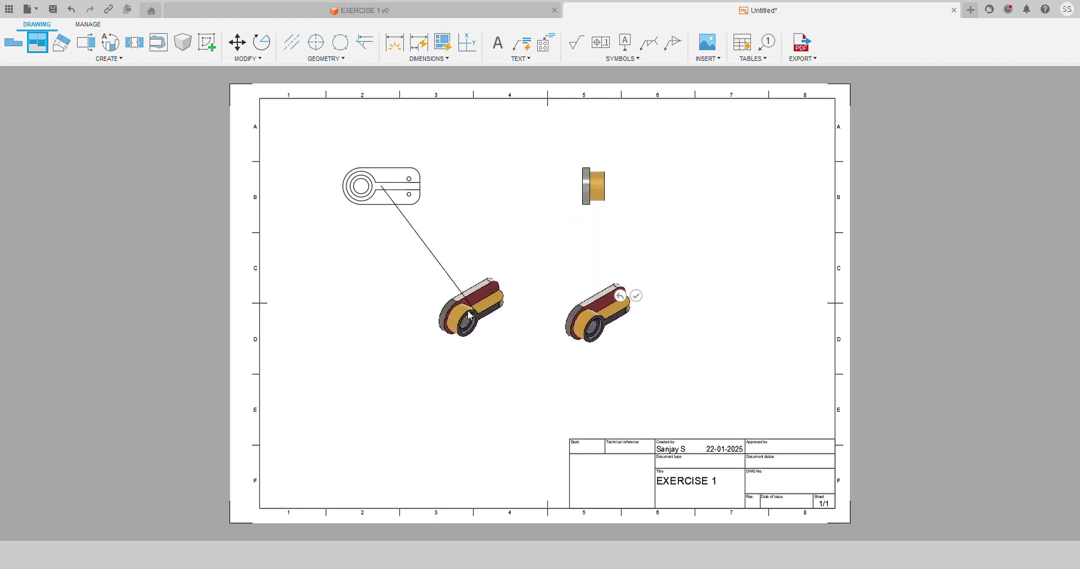
{"action": "left_click", "coordinate": [384, 303]}
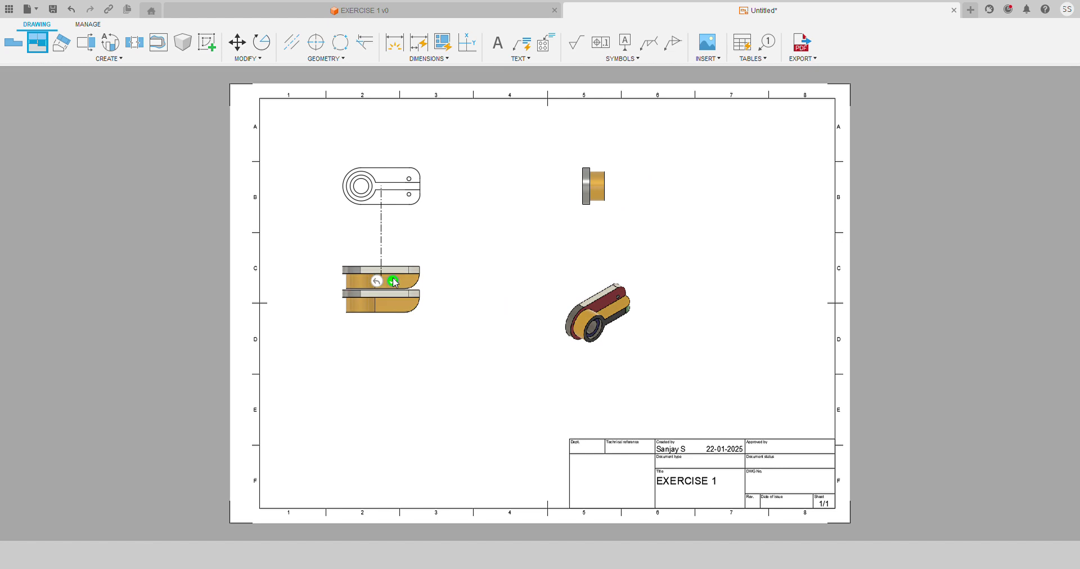
{"action": "left_click", "coordinate": [392, 281]}
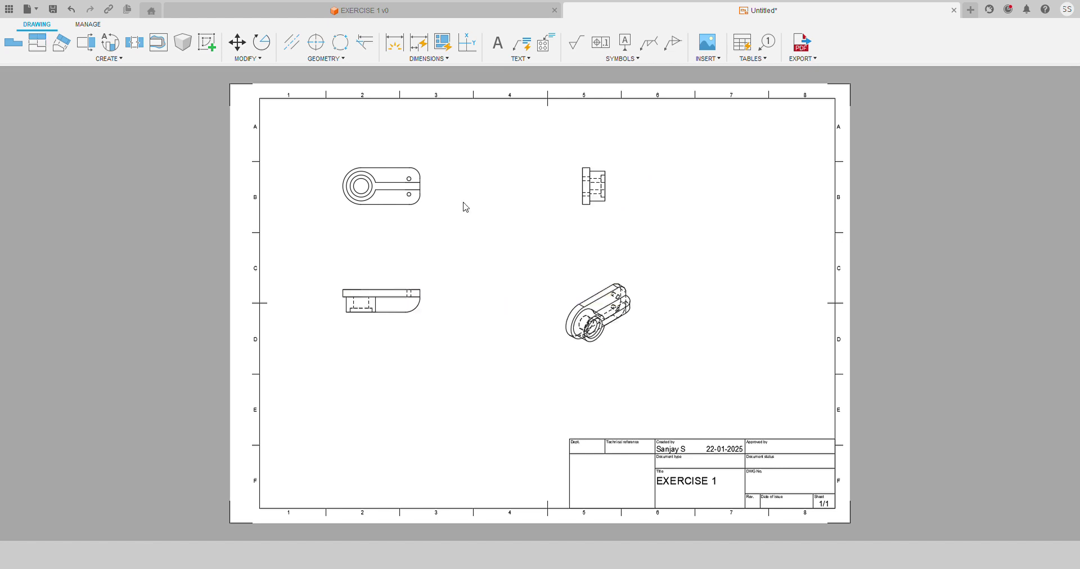
Automatically dimension the front, side and lower orthographic views on the drawing sheet.
{"action": "left_click", "coordinate": [419, 47]}
{"action": "key", "text": "Escape"}
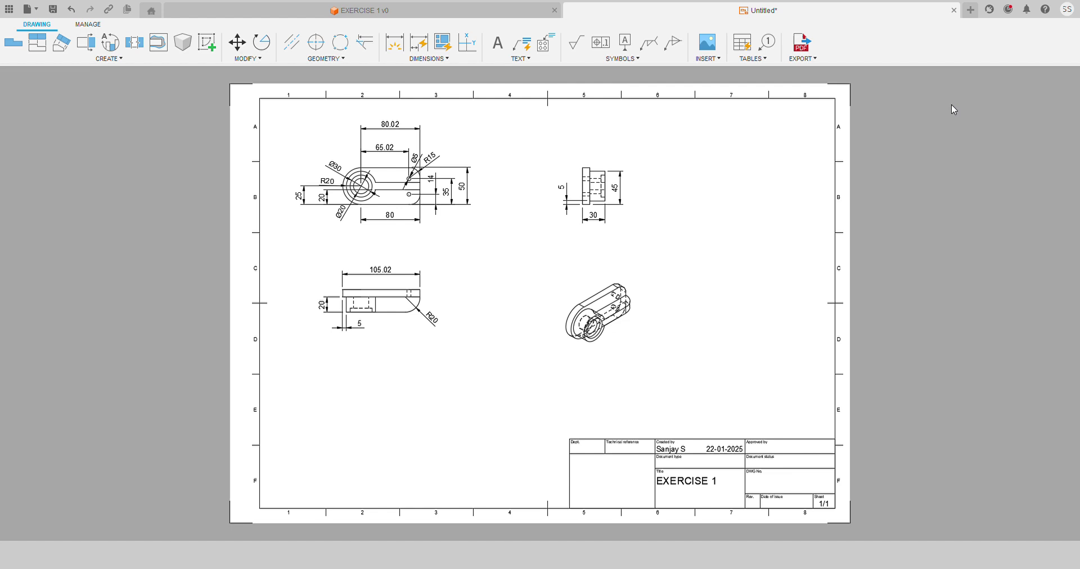
Return to the EXERCISE 1 3D design and examine the coloured model from a different angle.
{"action": "left_click", "coordinate": [482, 10]}
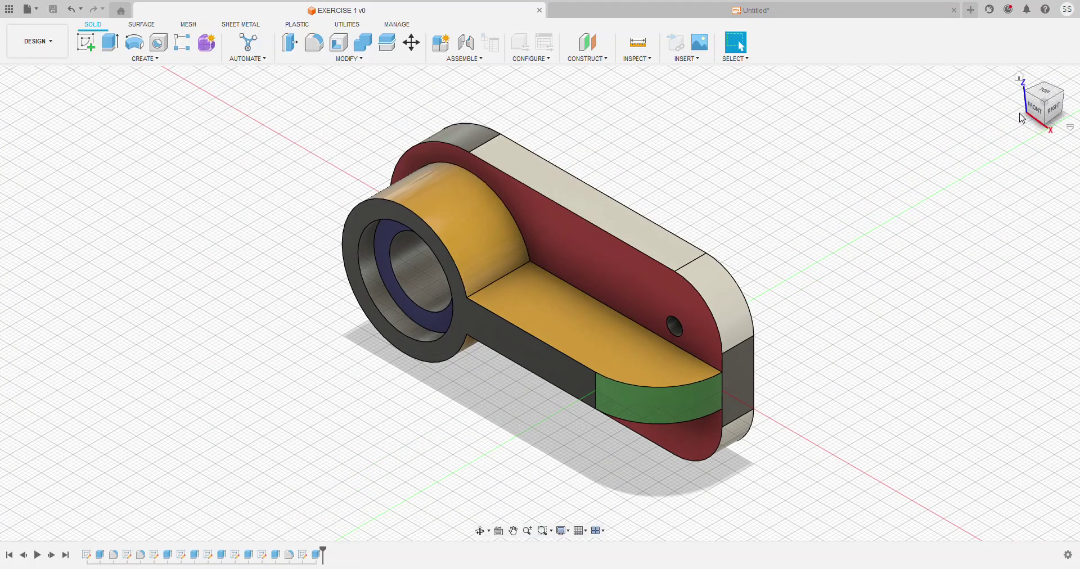
{"action": "left_click", "coordinate": [1033, 108]}
{"action": "left_click_drag", "start_coordinate": [1039, 85], "coordinate": [1037, 102]}
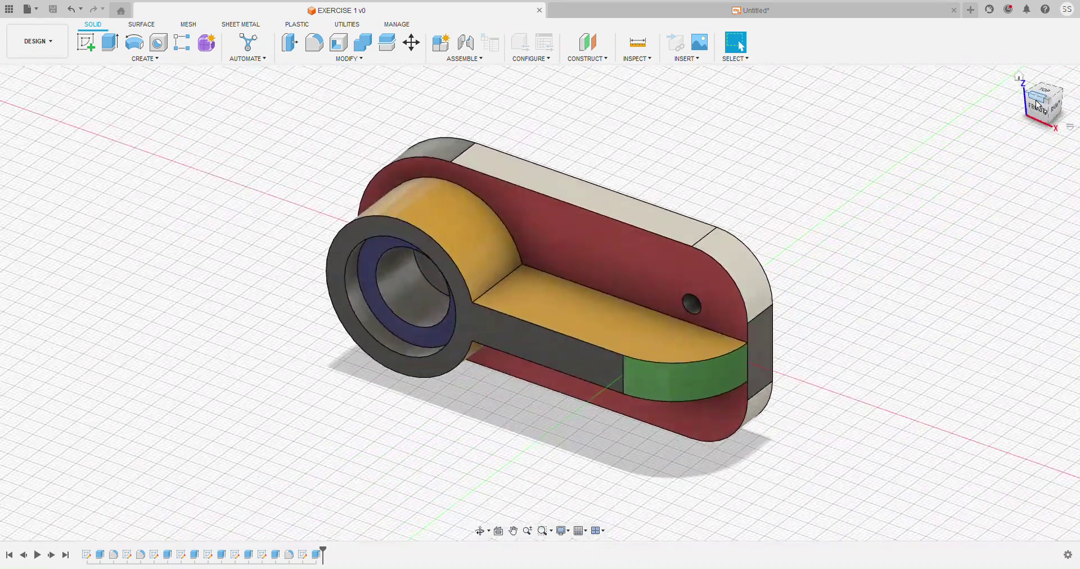